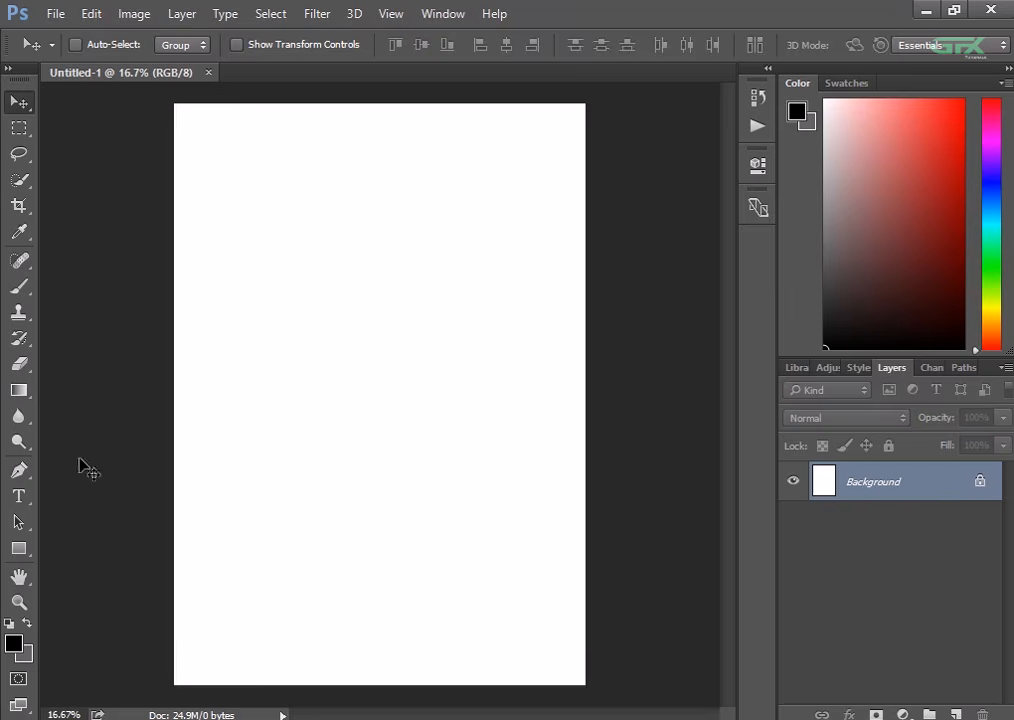
# Add the text "CAT" in Bebas Neue Regular on the blank white canvas
pyautogui.click(30, 497)
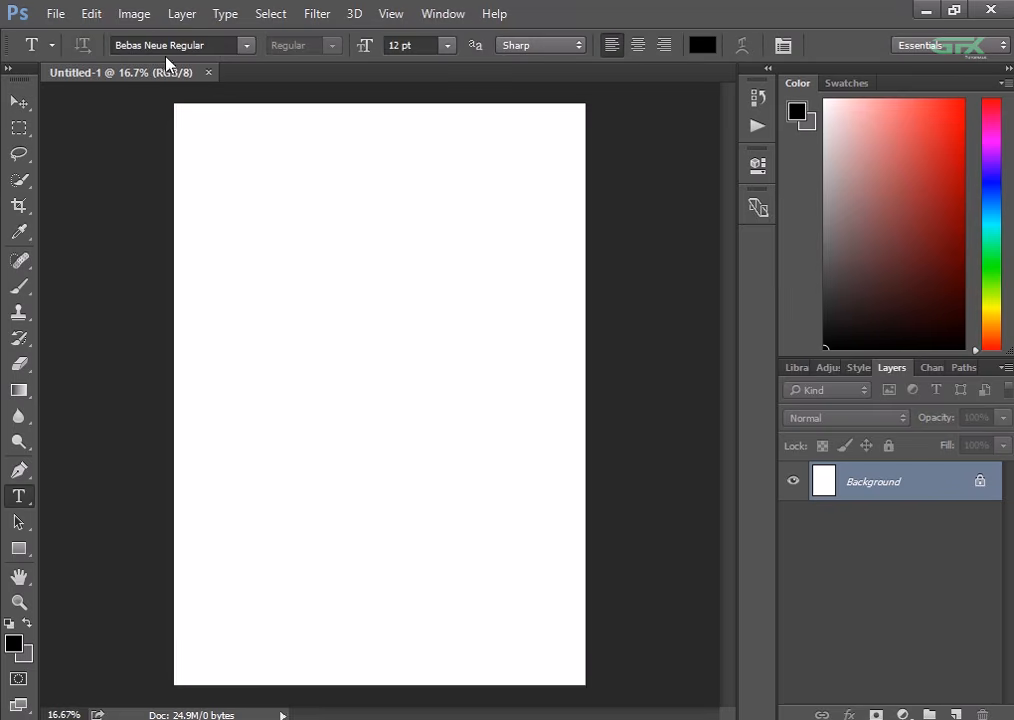
pyautogui.hotkey('ctrl', '+')
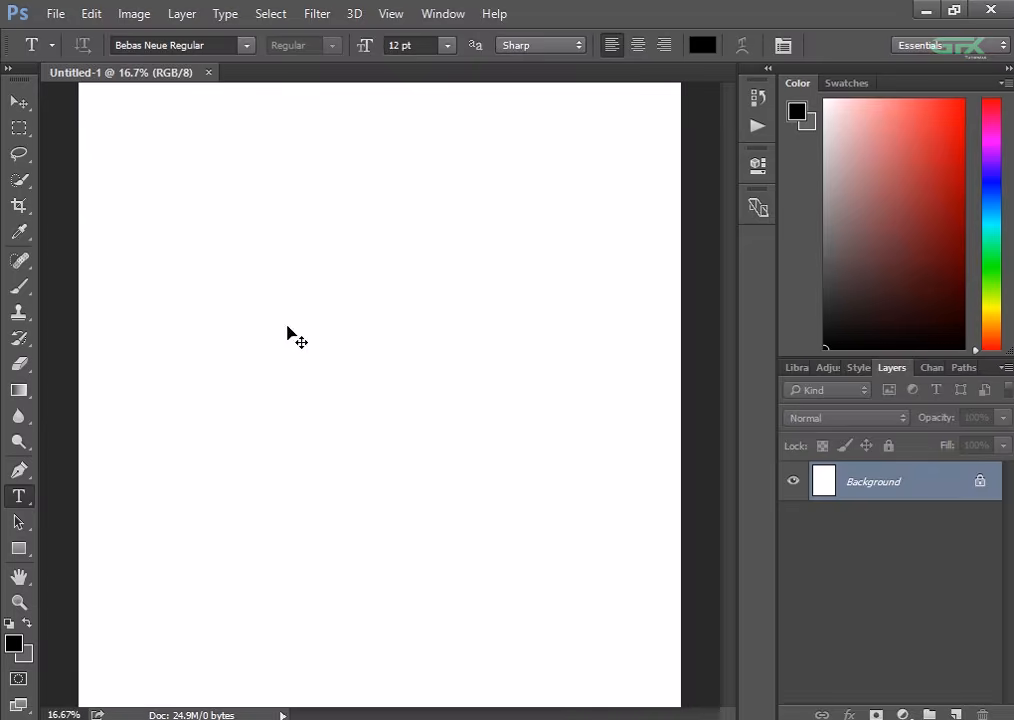
pyautogui.click(287, 322)
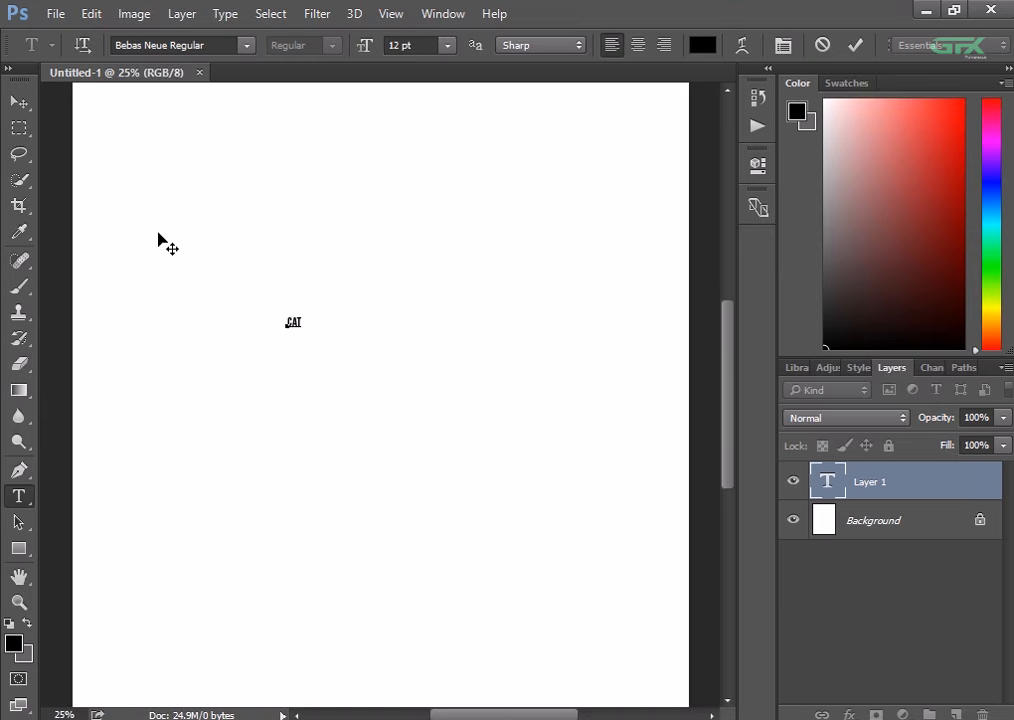
pyautogui.click(19, 102)
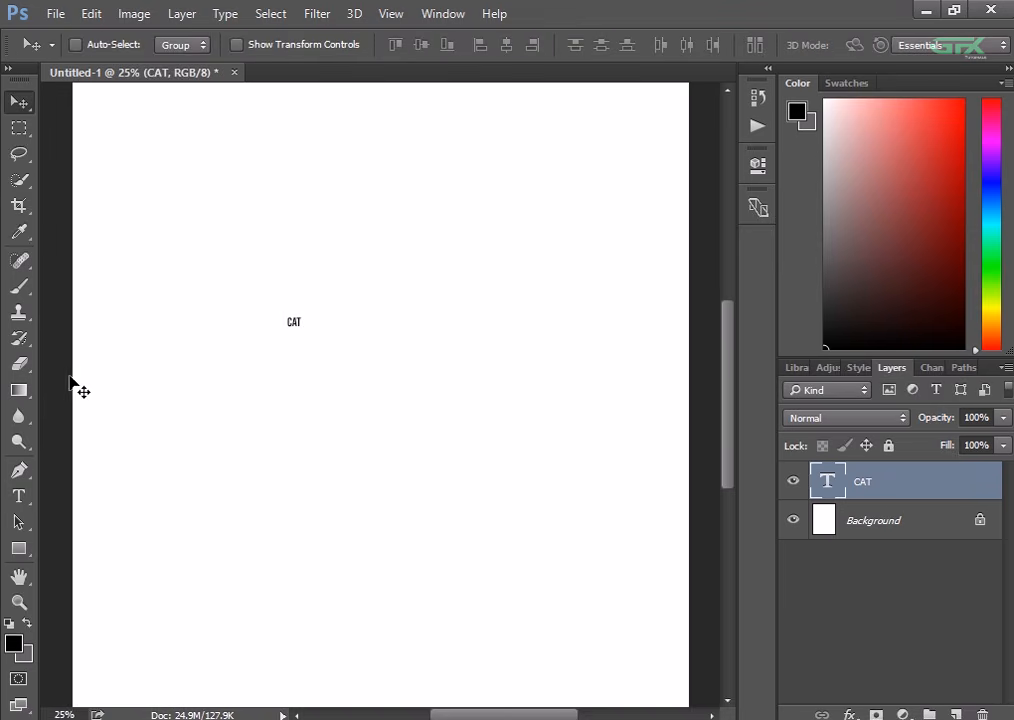
# Set the font size of the CAT text to 72 pt
pyautogui.click(22, 497)
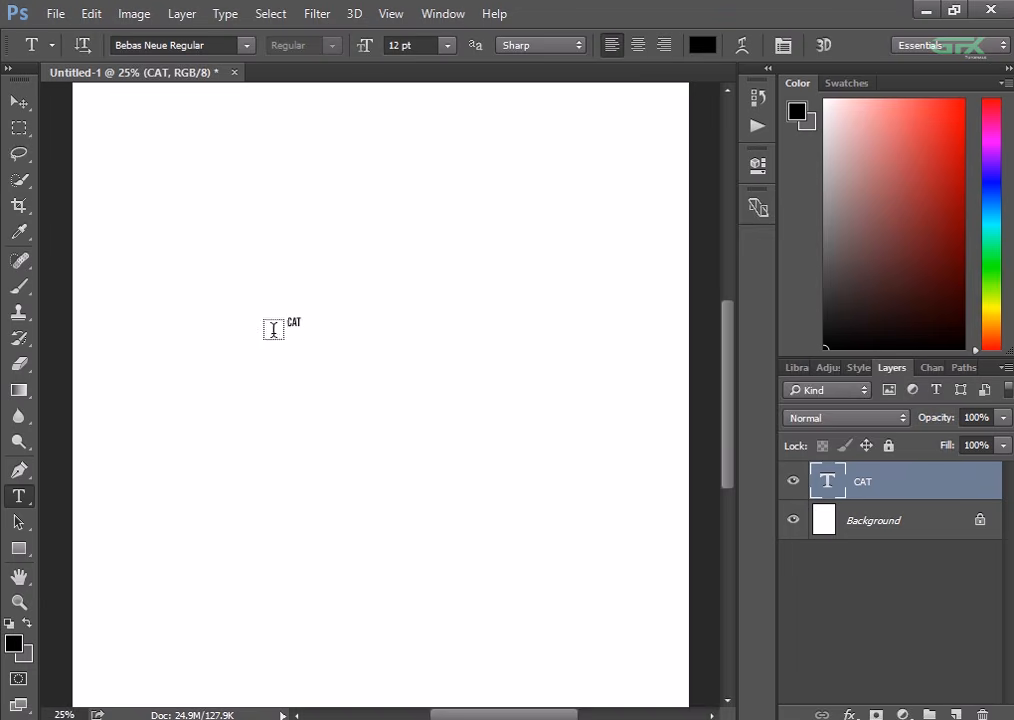
pyautogui.doubleClick(295, 320)
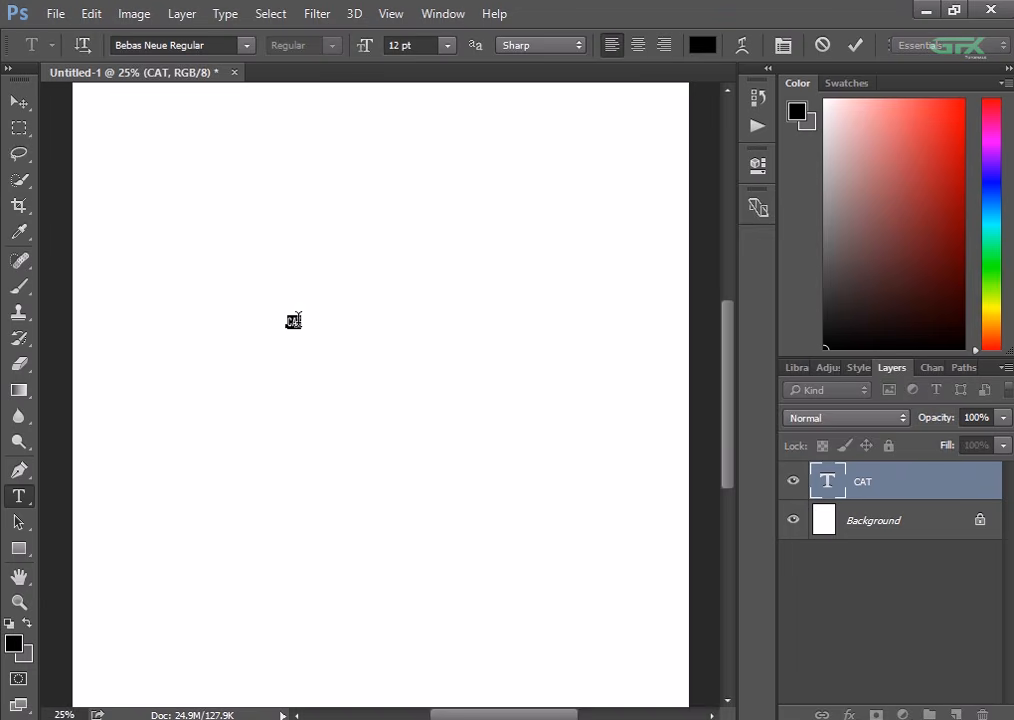
pyautogui.click(447, 46)
pyautogui.click(446, 344)
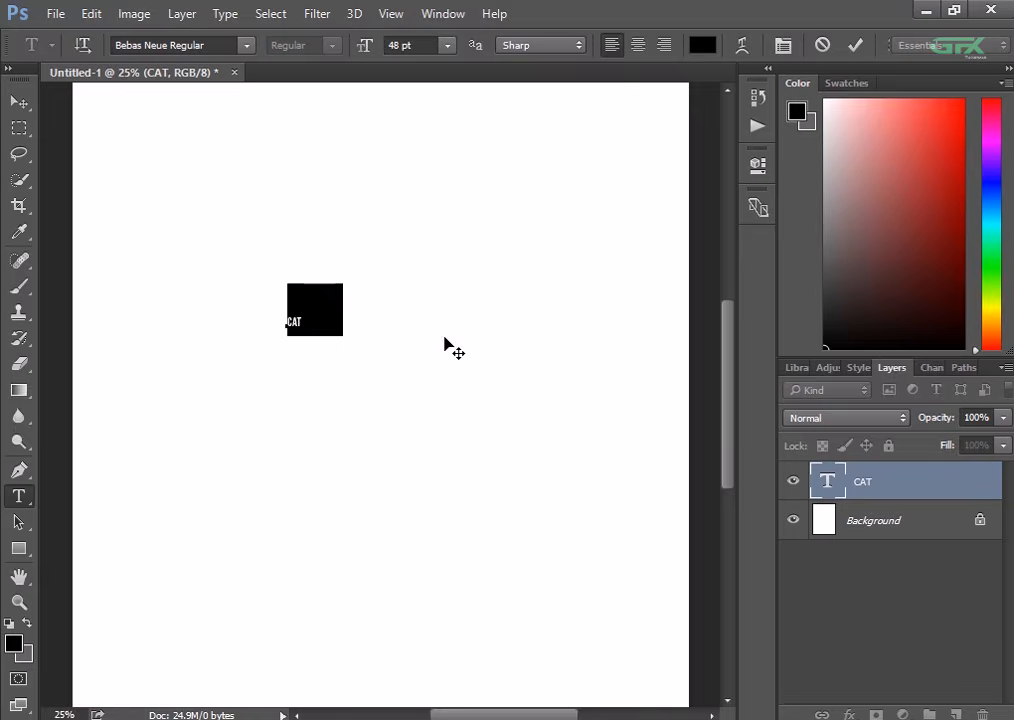
pyautogui.click(447, 46)
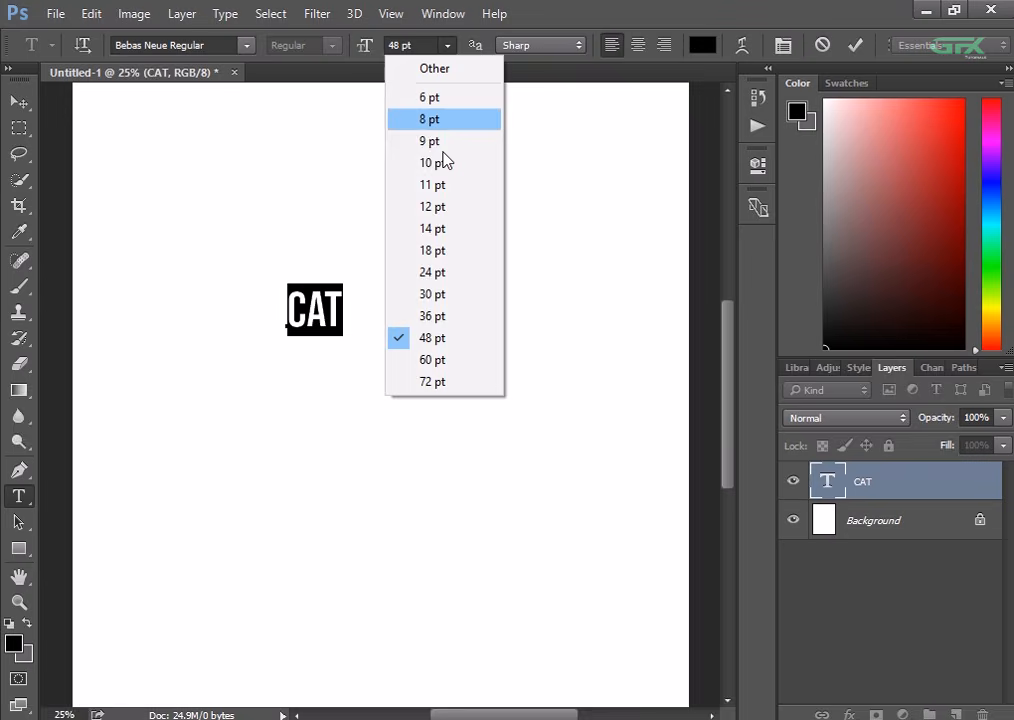
pyautogui.click(452, 386)
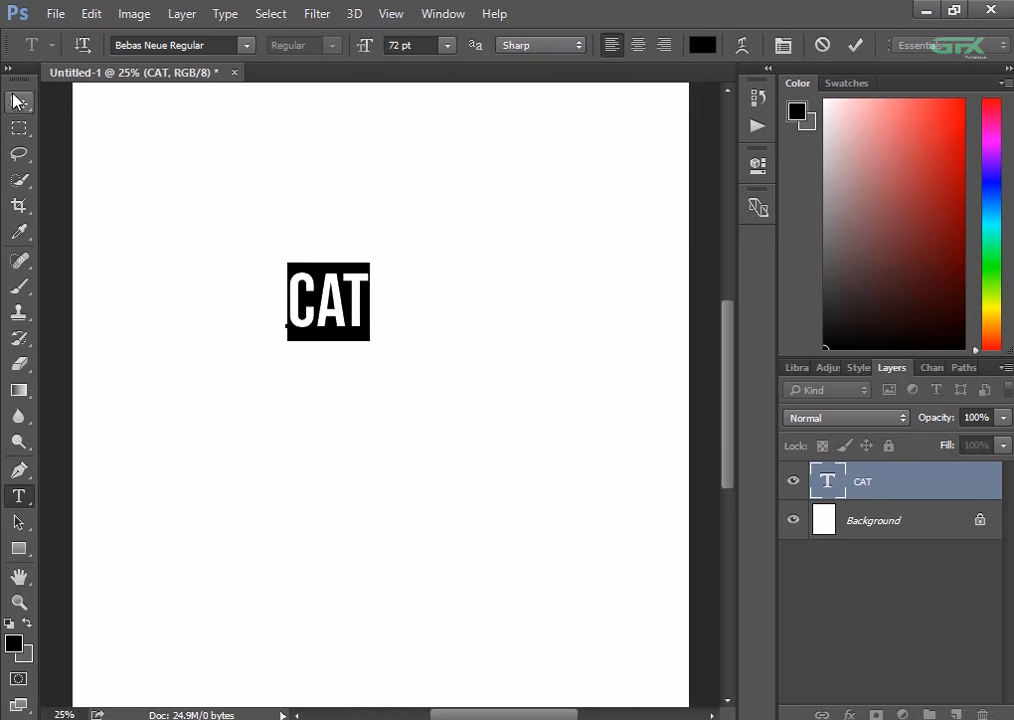
# Enlarge the CAT text with Free Transform until it spans over half the page width and place it near the page centre
pyautogui.hotkey('ctrl', 'Return')
pyautogui.press('v')
pyautogui.hotkey('ctrl', 't')
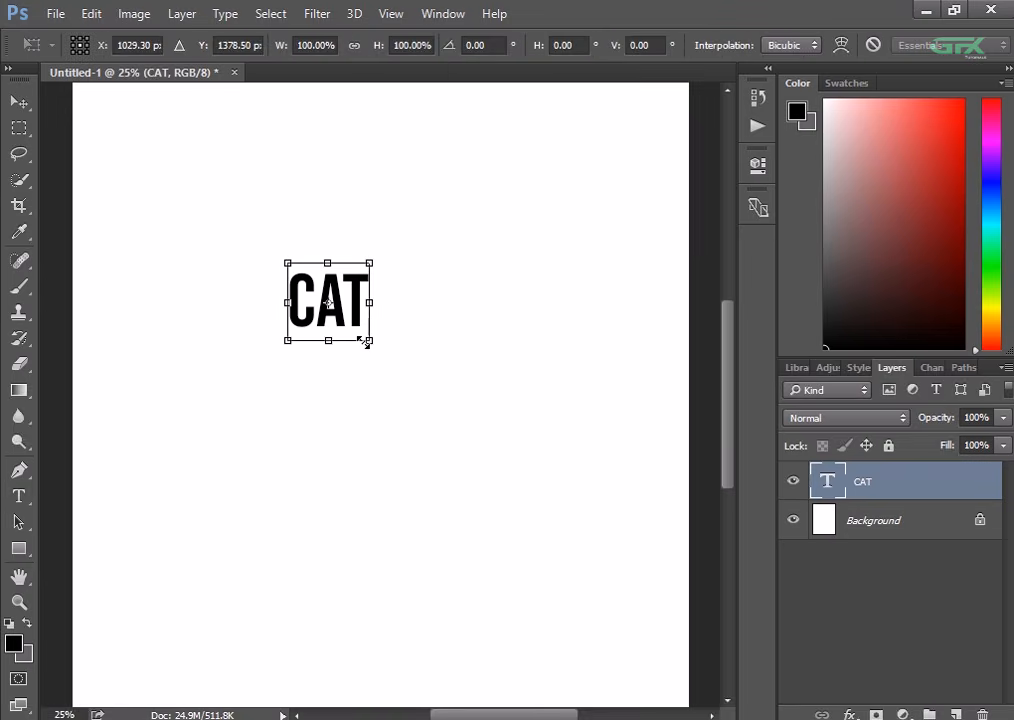
pyautogui.moveTo(366, 342); pyautogui.dragTo(540, 457)
pyautogui.press('Return')
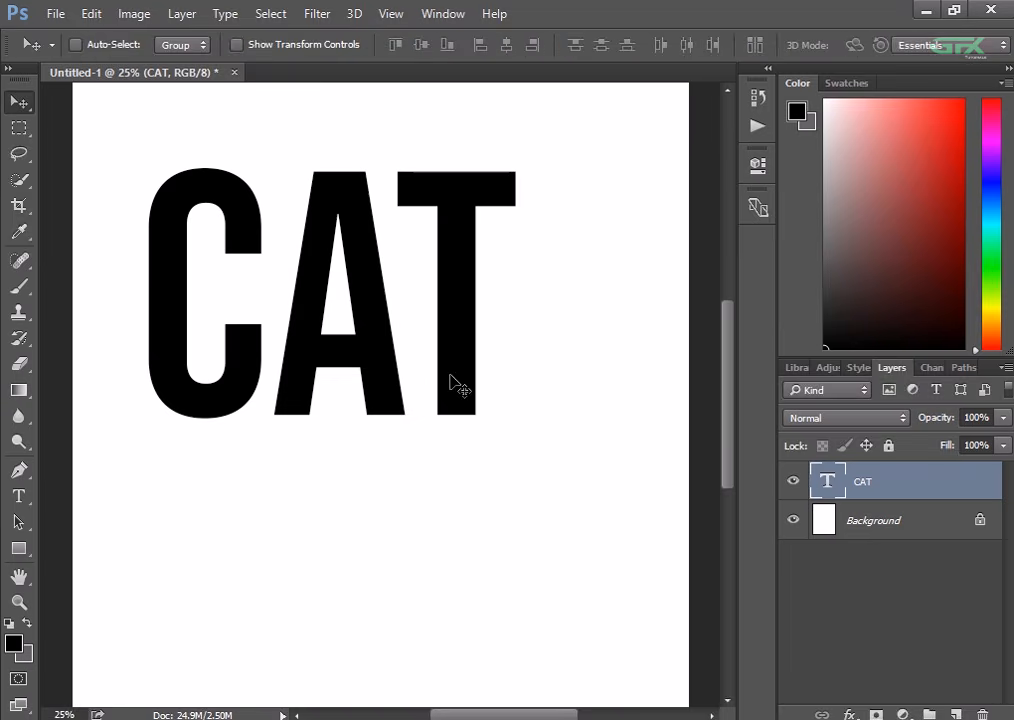
pyautogui.moveTo(483, 433); pyautogui.dragTo(510, 485)
pyautogui.hotkey('ctrl', '-')
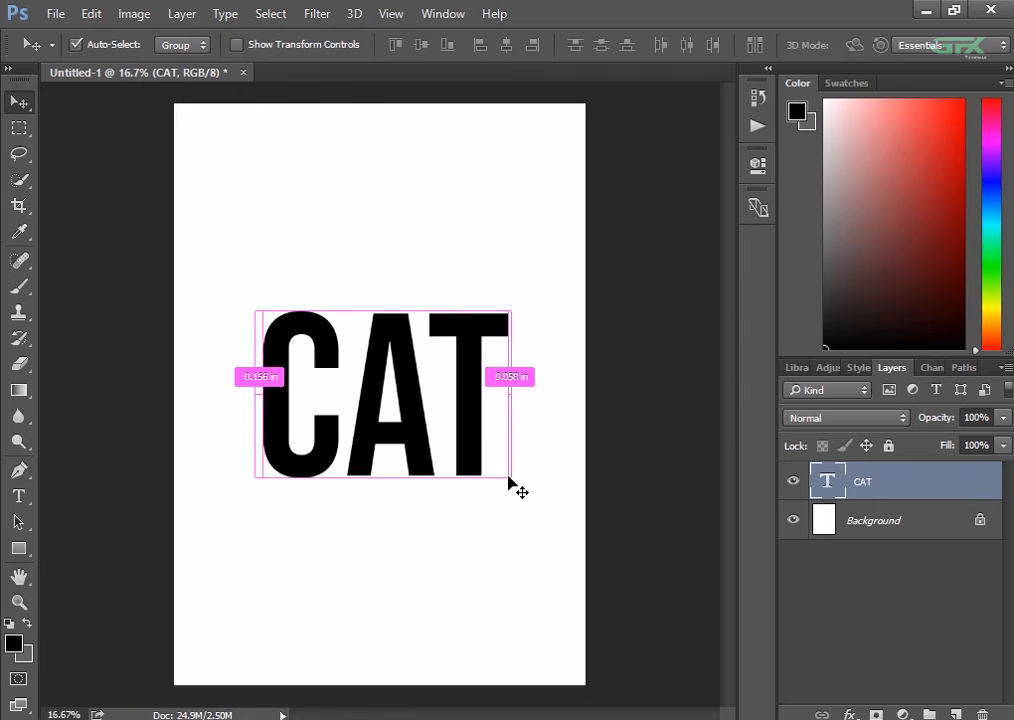
# Open the photo domesticated-gray-cat-roaming-yard-beautiful-day from Downloads and unlock its background layer
pyautogui.click(54, 14)
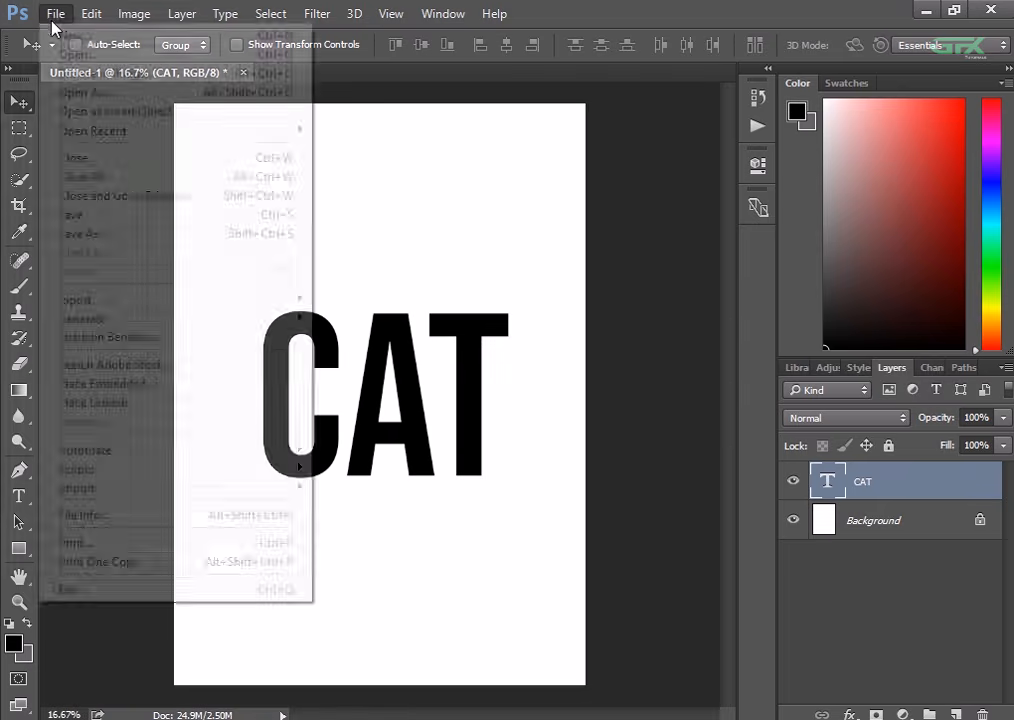
pyautogui.click(70, 58)
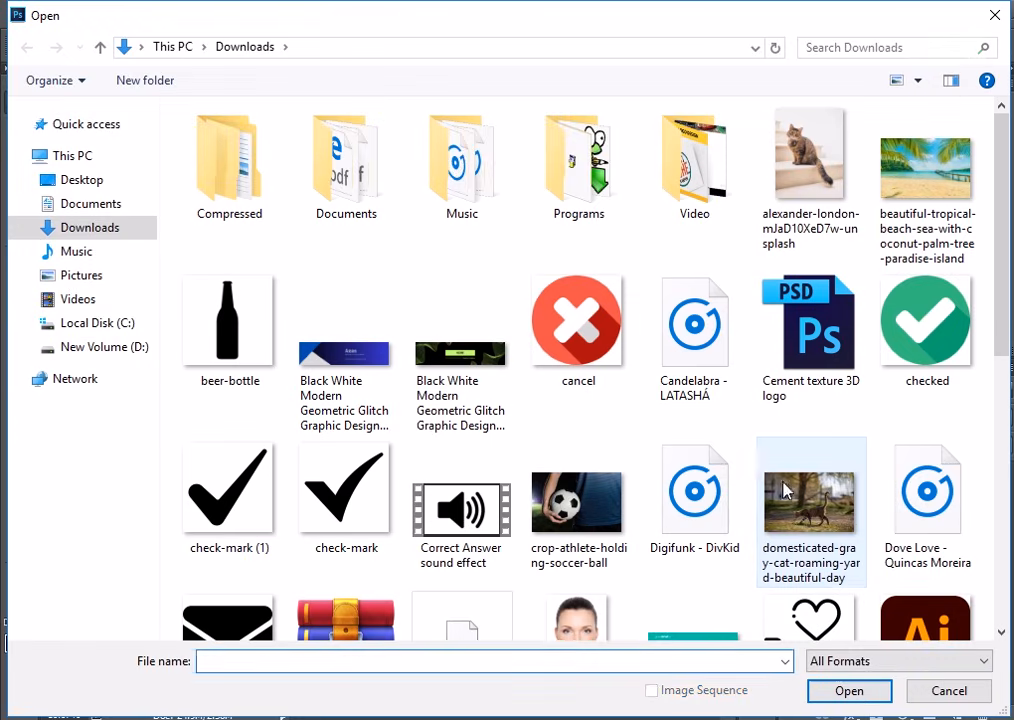
pyautogui.click(809, 505)
pyautogui.click(849, 691)
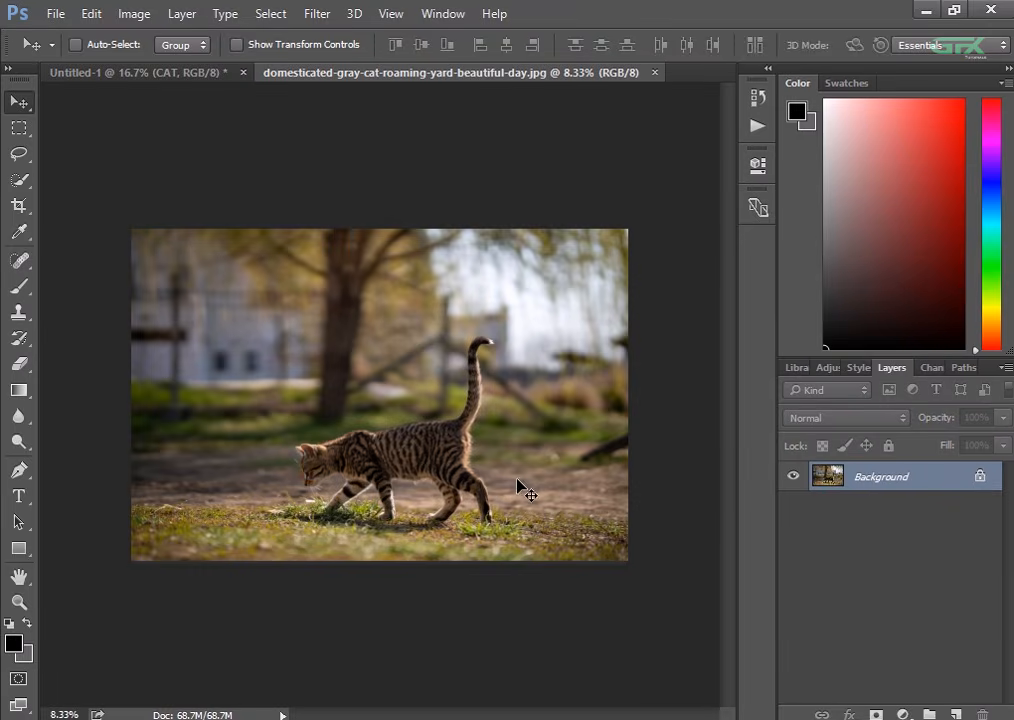
pyautogui.click(983, 475)
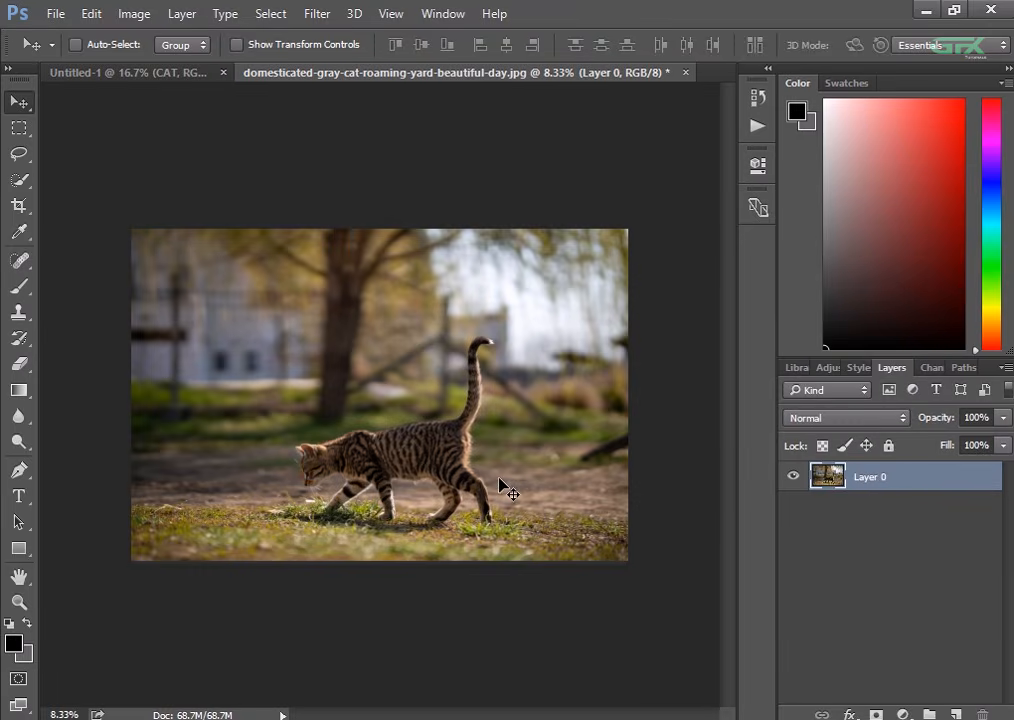
# Copy the cat photo into the Untitled-1 document above the CAT text and lower its opacity to 43%
pyautogui.moveTo(499, 479); pyautogui.dragTo(590, 493)
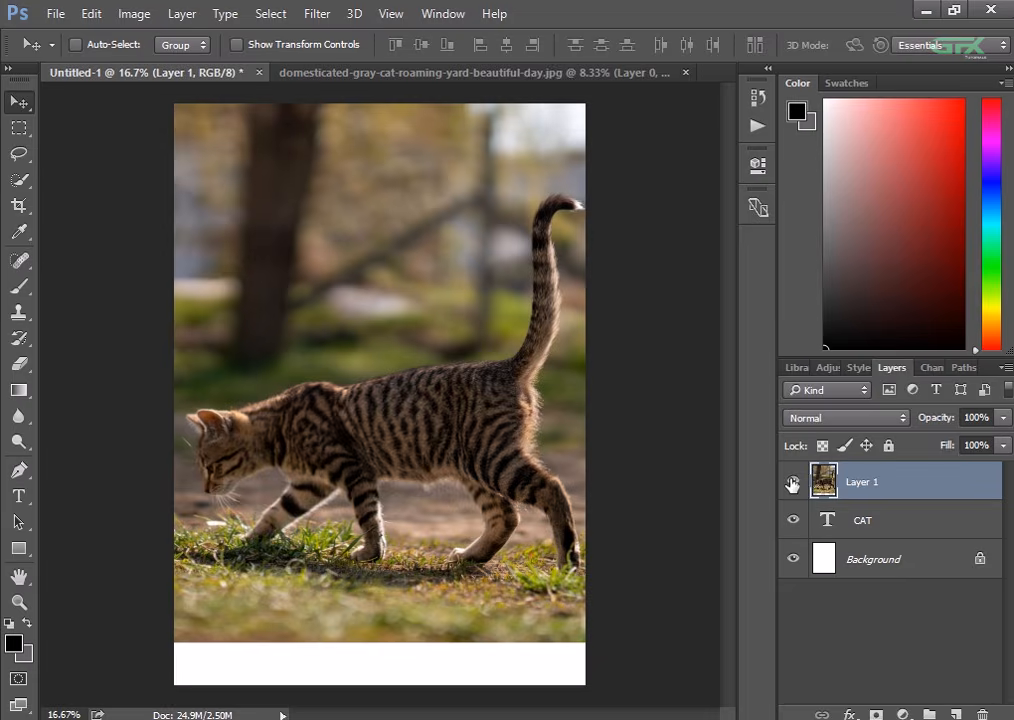
pyautogui.click(998, 424)
pyautogui.moveTo(975, 448); pyautogui.dragTo(950, 441)
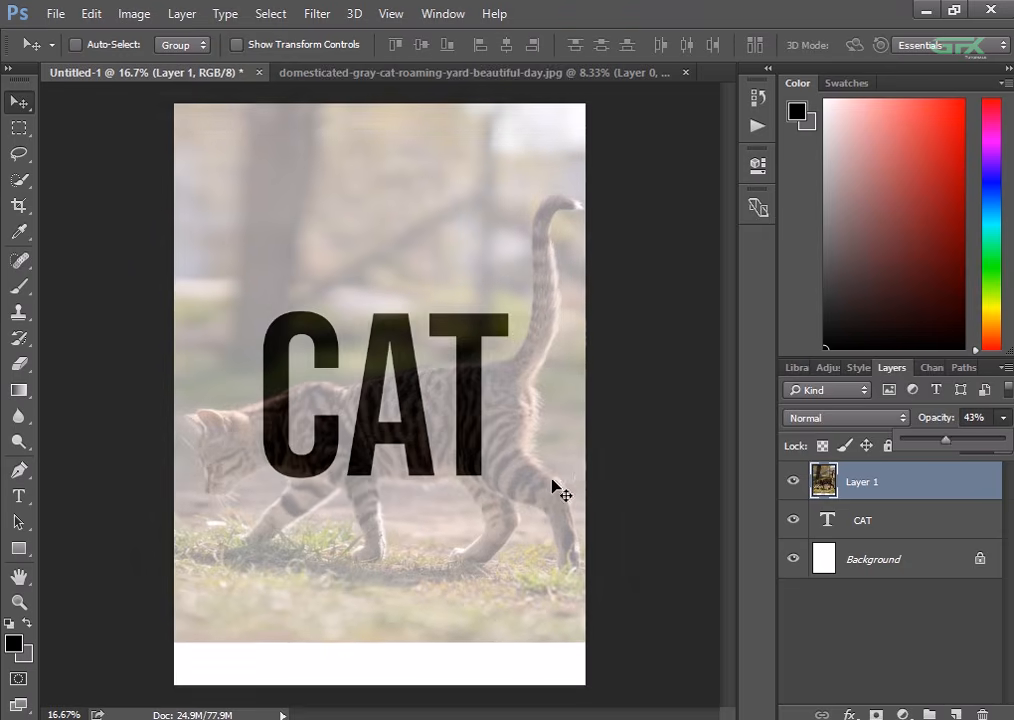
# Move the semi-transparent cat photo up over the CAT text and scale it proportionally to 91.43%
pyautogui.moveTo(554, 487); pyautogui.dragTo(555, 428)
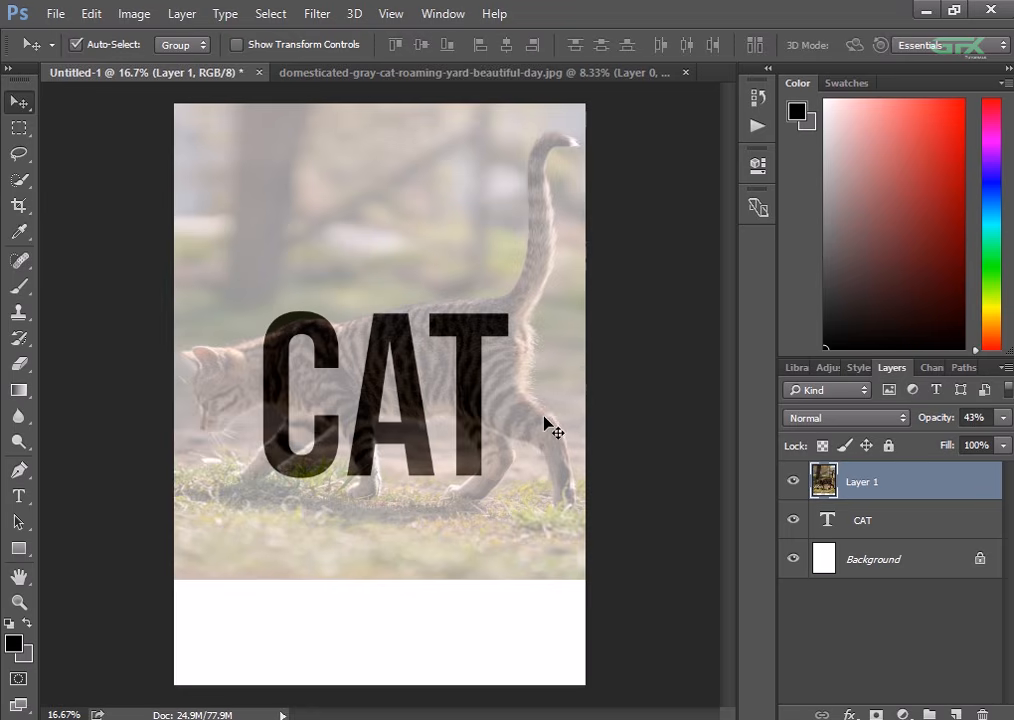
pyautogui.hotkey('ctrl', '-')
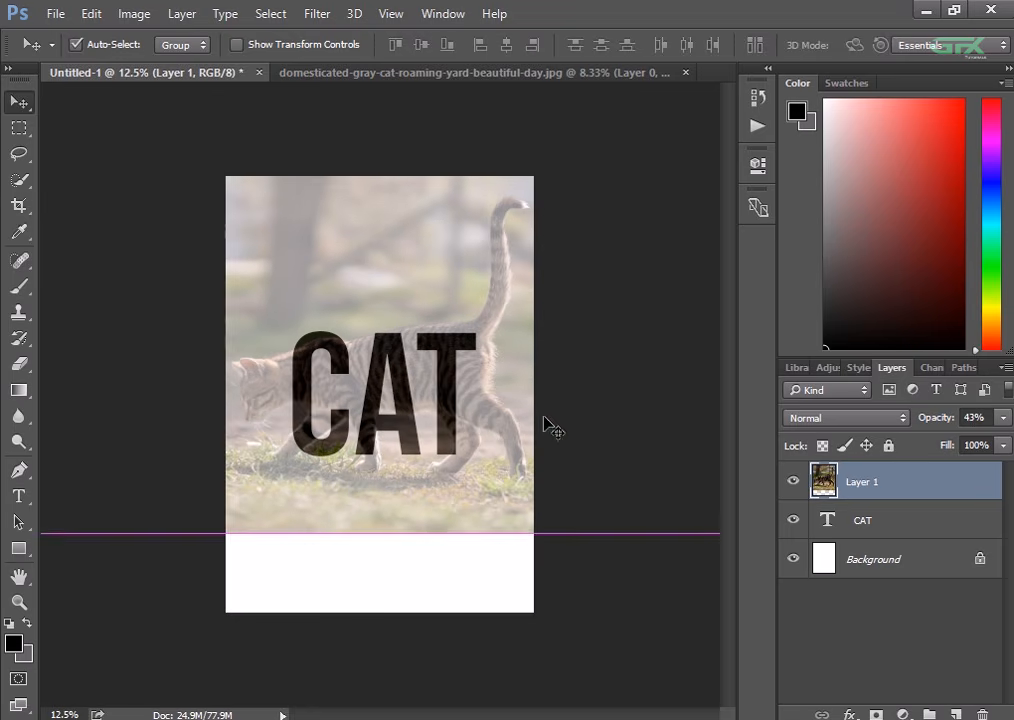
pyautogui.hotkey('ctrl', 't')
pyautogui.hotkey('ctrl', '-')
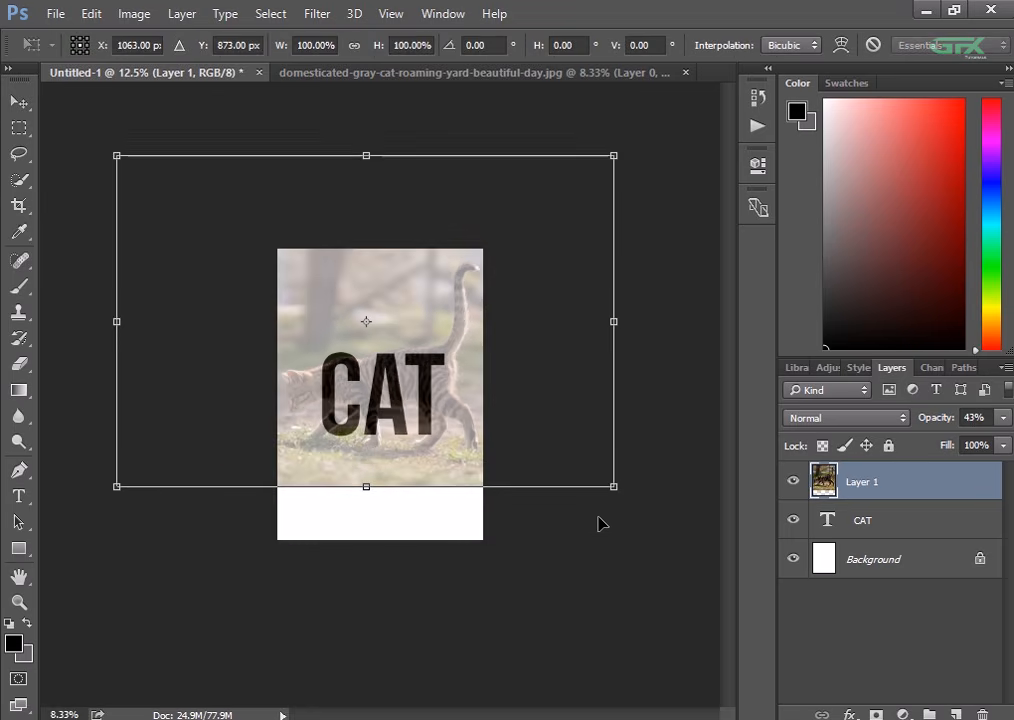
pyautogui.moveTo(607, 482); pyautogui.dragTo(596, 479)
pyautogui.hotkey('ctrl', '+')
pyautogui.hotkey('ctrl', '+')
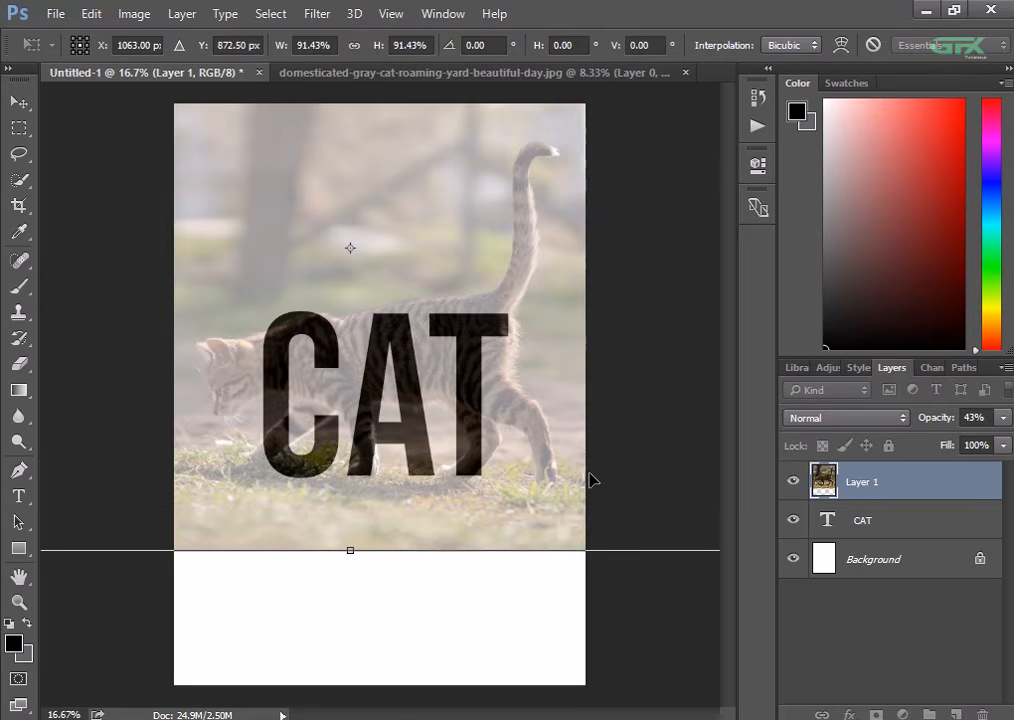
# Fine-tune the photo's position to X 1075 px, Y 920.5 px so the cat's body overlaps the letters, and apply the transform
pyautogui.press('Down')
pyautogui.press('Down')
pyautogui.press('Down')
pyautogui.press('Down')
pyautogui.press('Down')
pyautogui.press('Down')
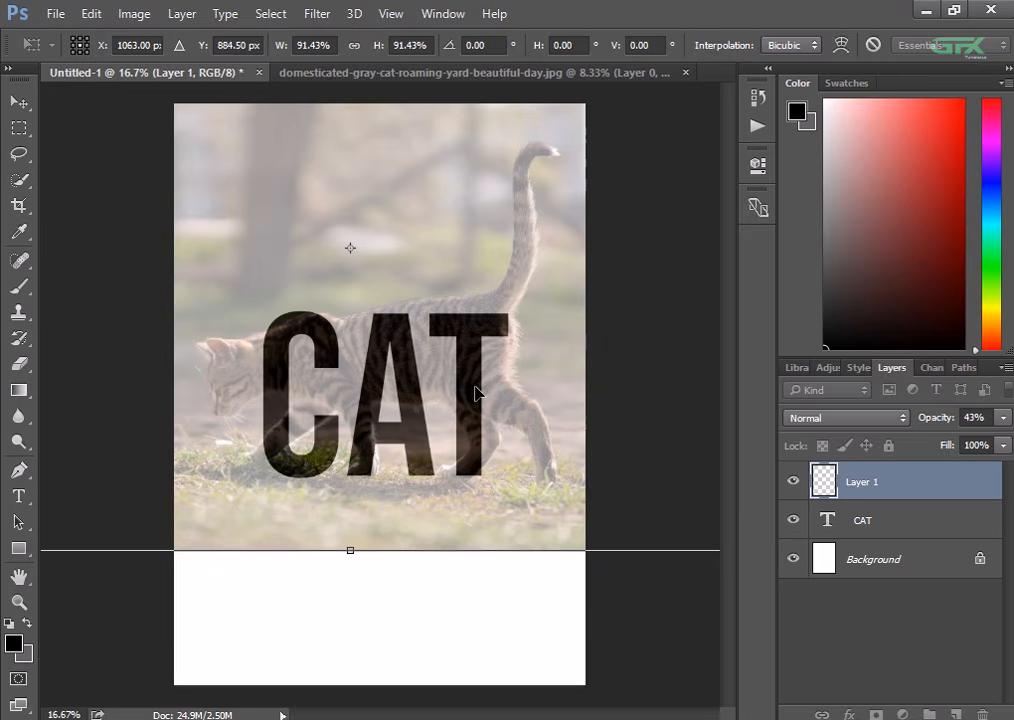
pyautogui.hotkey('shift', 'Down')
pyautogui.hotkey('shift', 'Down')
pyautogui.hotkey('shift', 'Down')
pyautogui.hotkey('shift', 'Right')
pyautogui.press('Right')
pyautogui.press('Right')
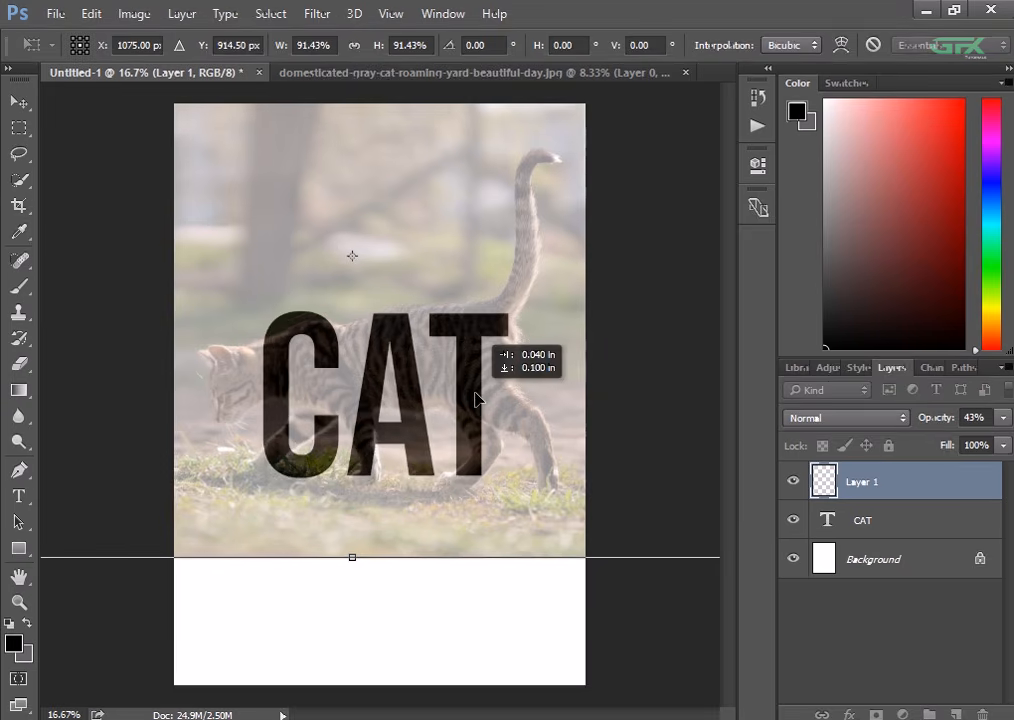
pyautogui.hotkey('shift', 'Down')
pyautogui.hotkey('shift', 'Down')
pyautogui.hotkey('shift', 'Down')
pyautogui.hotkey('shift', 'Down')
pyautogui.hotkey('shift', 'Down')
pyautogui.hotkey('shift', 'Down')
pyautogui.press('Down')
pyautogui.press('Down')
pyautogui.press('Down')
pyautogui.press('Down')
pyautogui.press('Down')
pyautogui.press('Down')
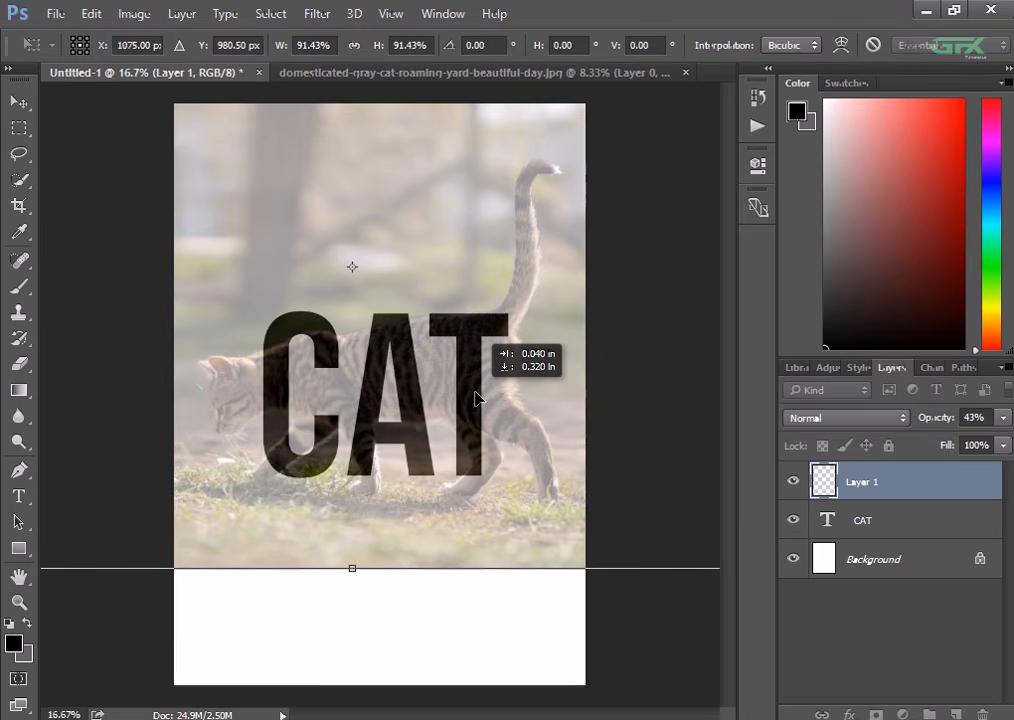
pyautogui.hotkey('shift', 'Up')
pyautogui.press('Up')
pyautogui.press('Up')
pyautogui.press('Up')
pyautogui.press('Up')
pyautogui.press('Up')
pyautogui.press('Up')
pyautogui.press('Up')
pyautogui.press('Up')
pyautogui.hotkey('shift', 'Up')
pyautogui.hotkey('shift', 'Up')
pyautogui.hotkey('shift', 'Up')
pyautogui.hotkey('shift', 'Up')
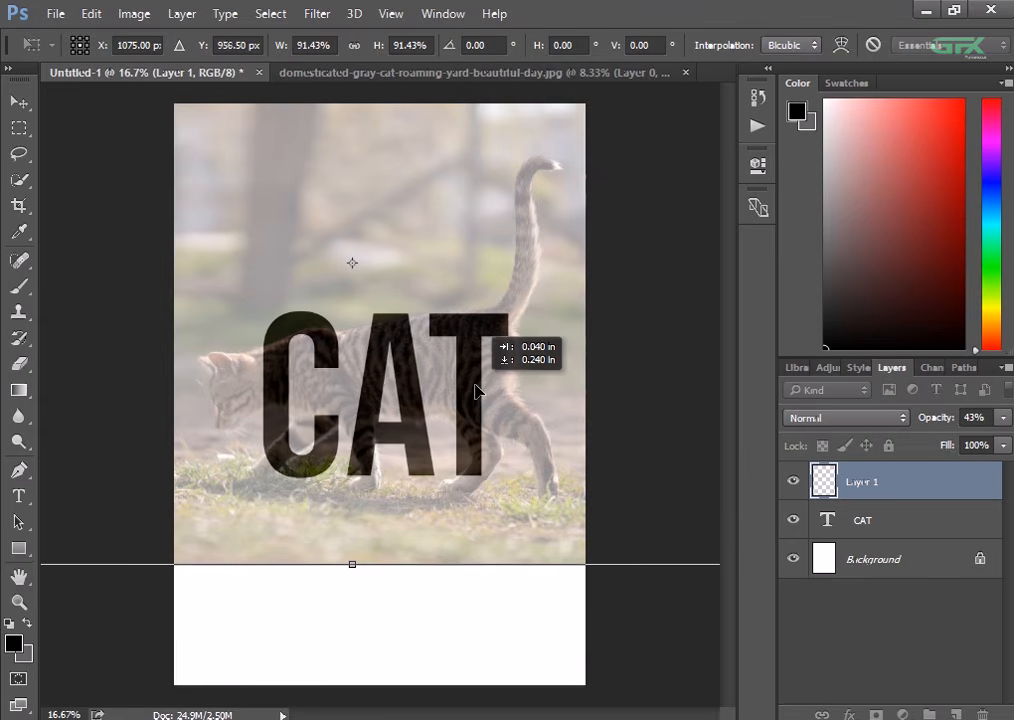
pyautogui.press('Up')
pyautogui.press('Up')
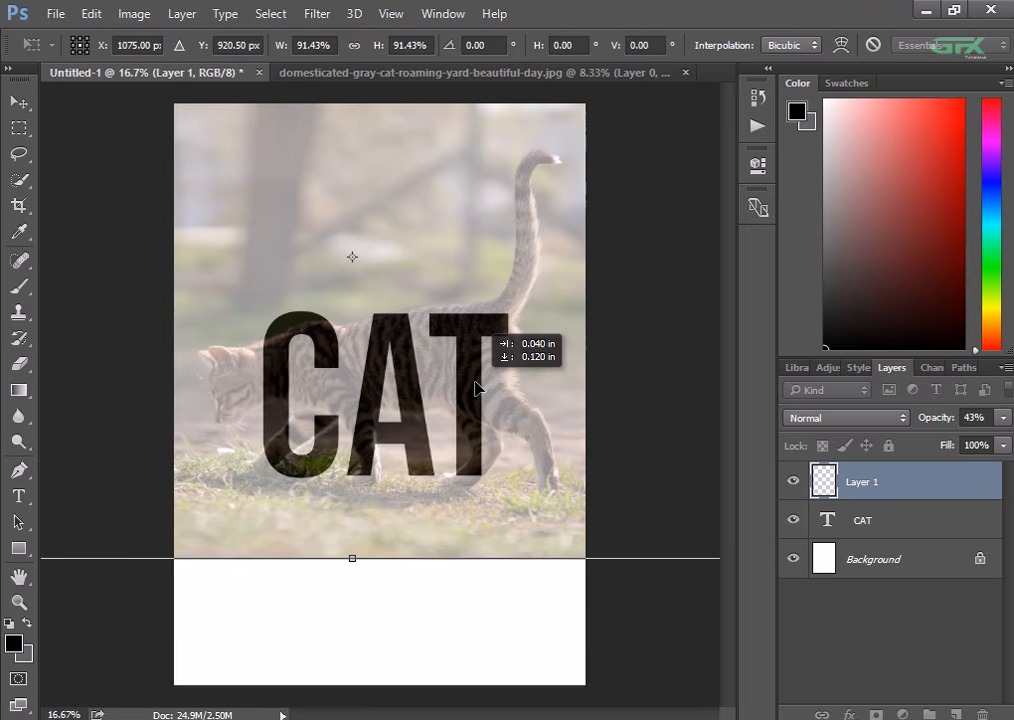
pyautogui.moveTo(476, 388); pyautogui.dragTo(475, 378)
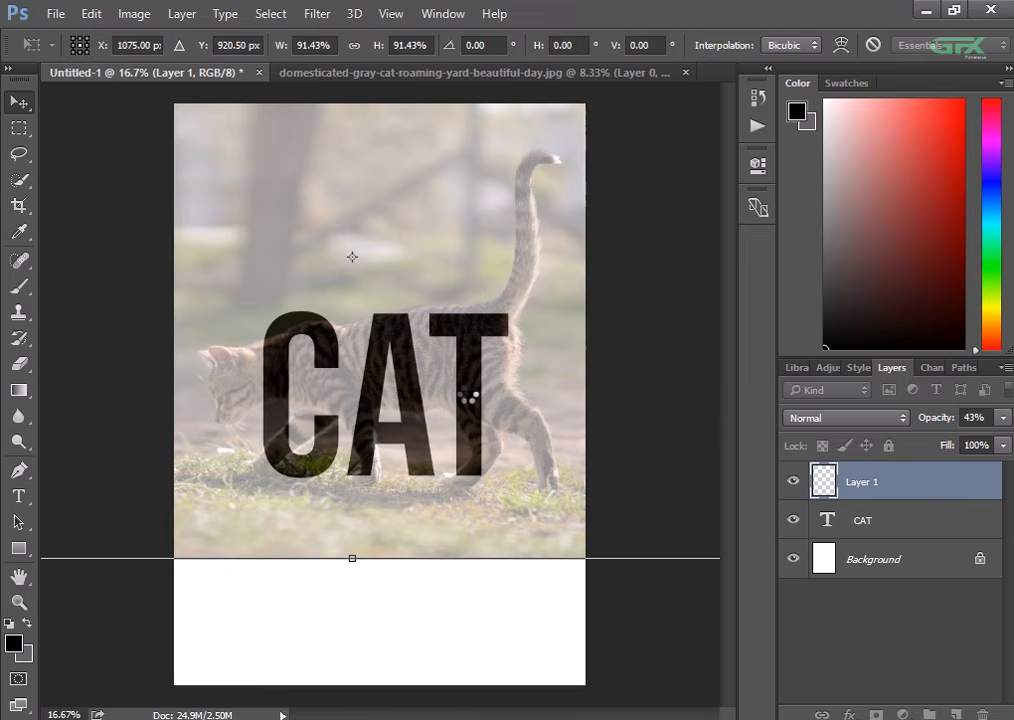
pyautogui.press('Return')
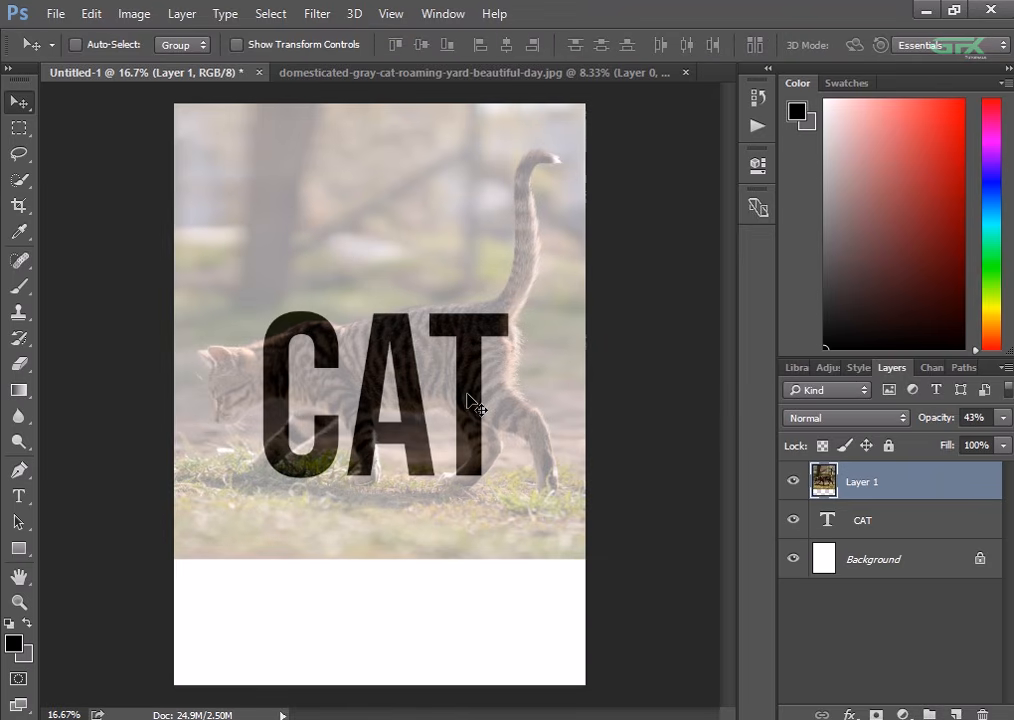
# Restore the cat photo layer's opacity to 100%
pyautogui.click(1004, 418)
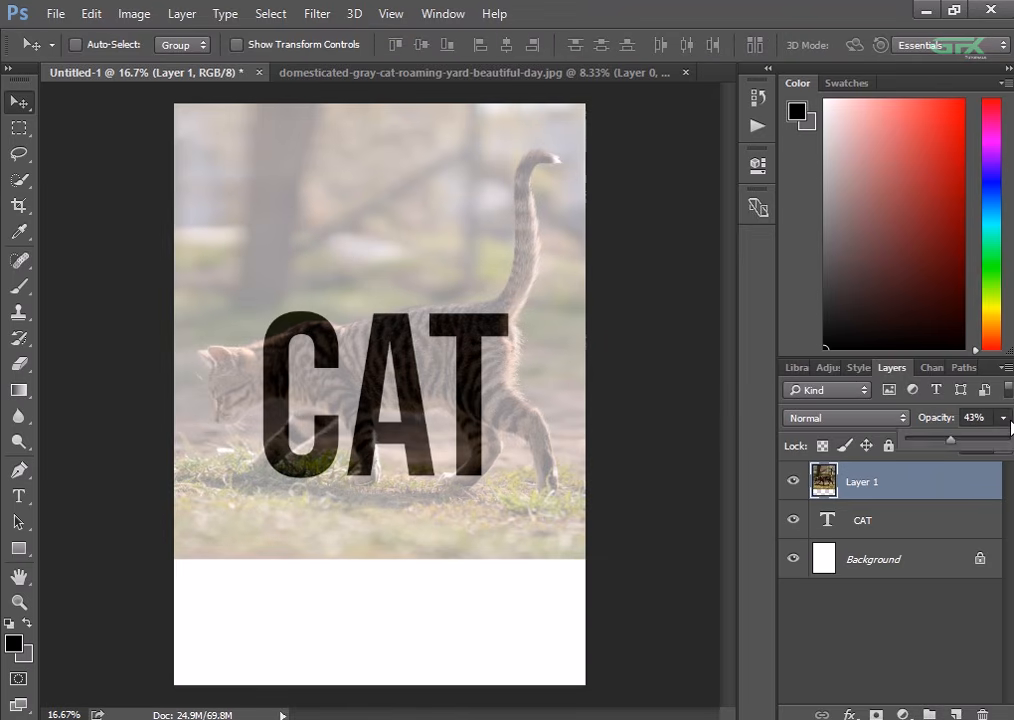
pyautogui.moveTo(978, 446); pyautogui.dragTo(1008, 442)
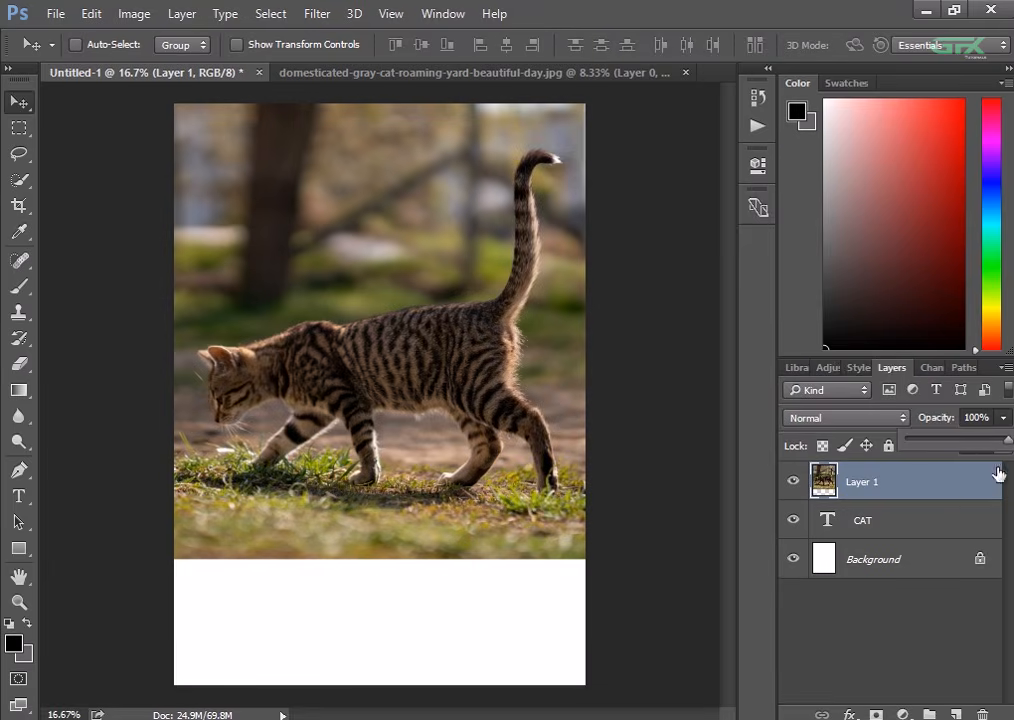
# Clip the cat photo layer to the CAT text with a clipping mask and duplicate the photo layer
pyautogui.click(948, 491)
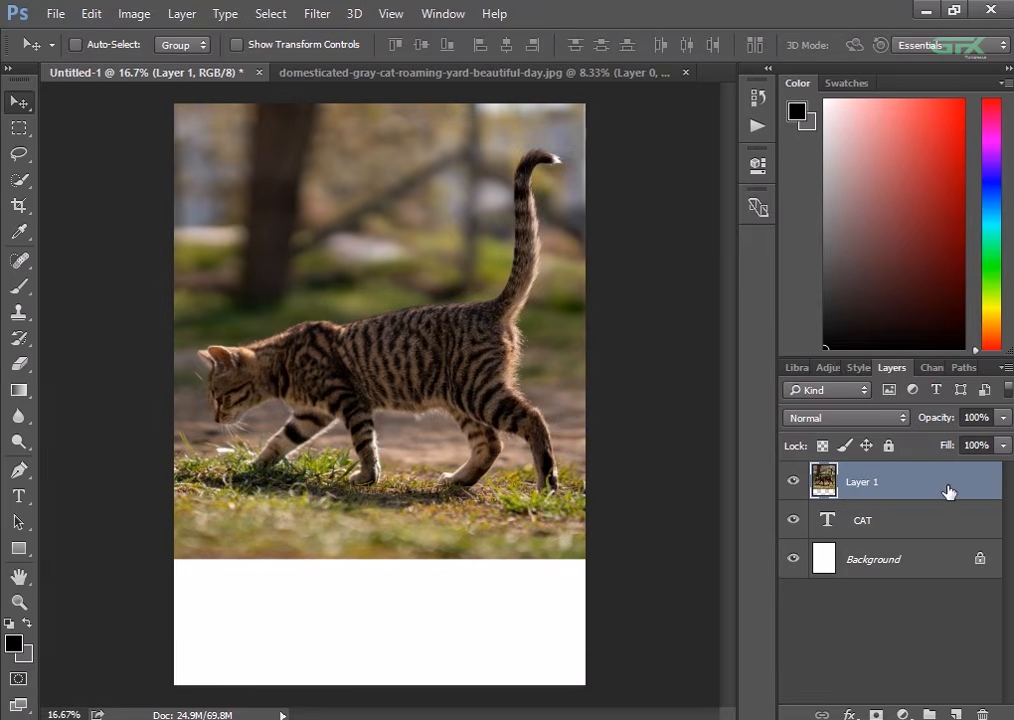
pyautogui.rightClick(948, 491)
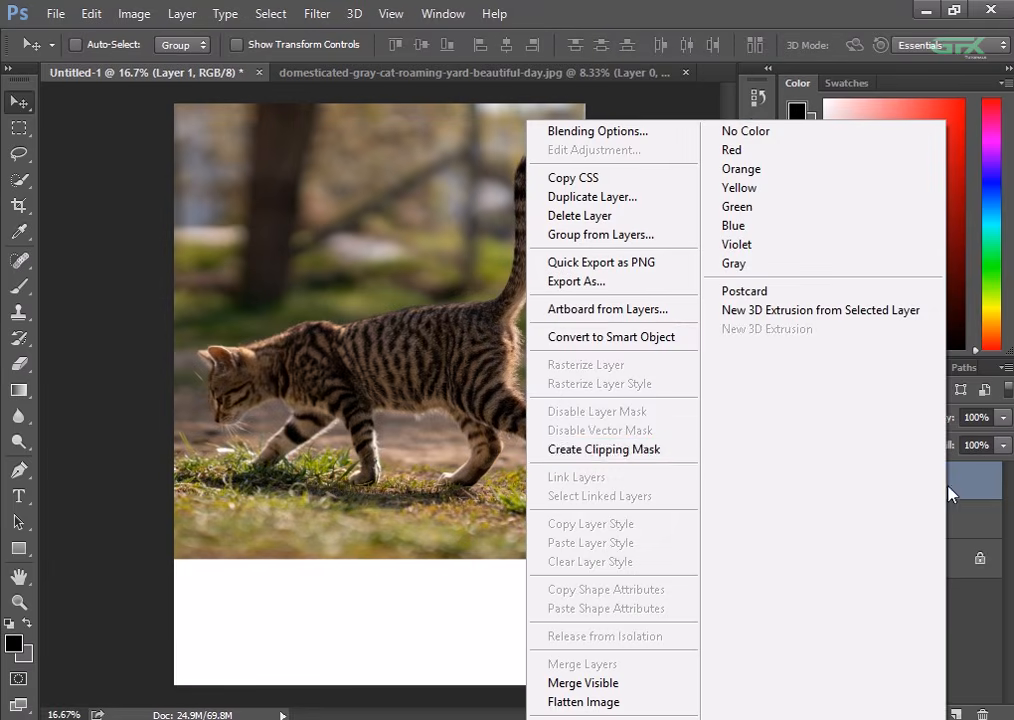
pyautogui.click(686, 452)
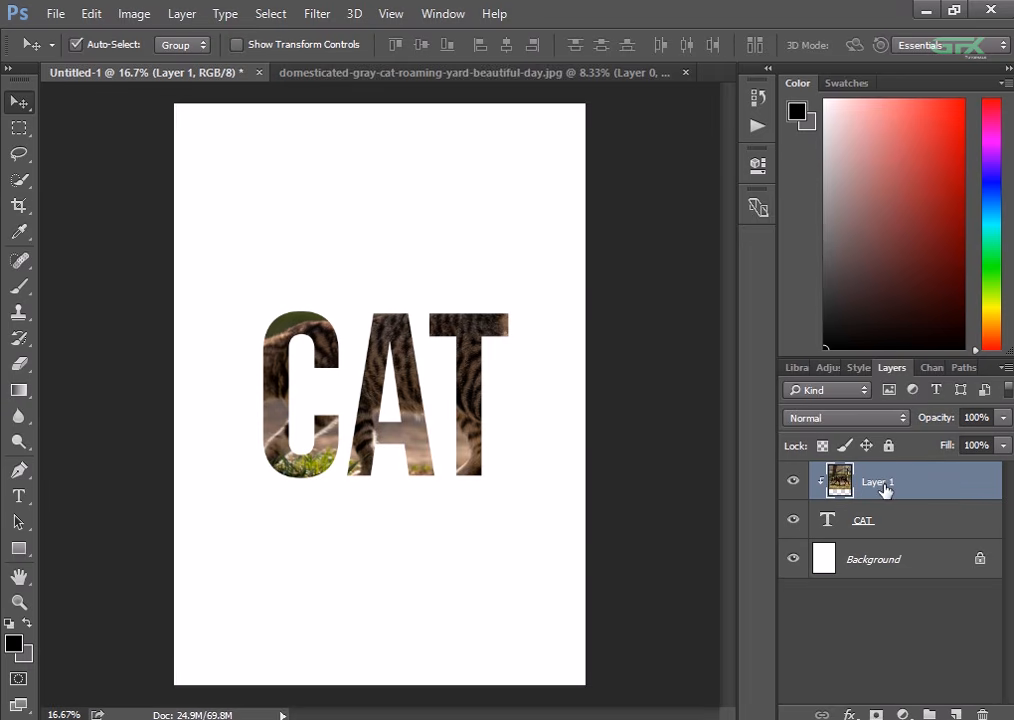
pyautogui.hotkey('ctrl', 'j')
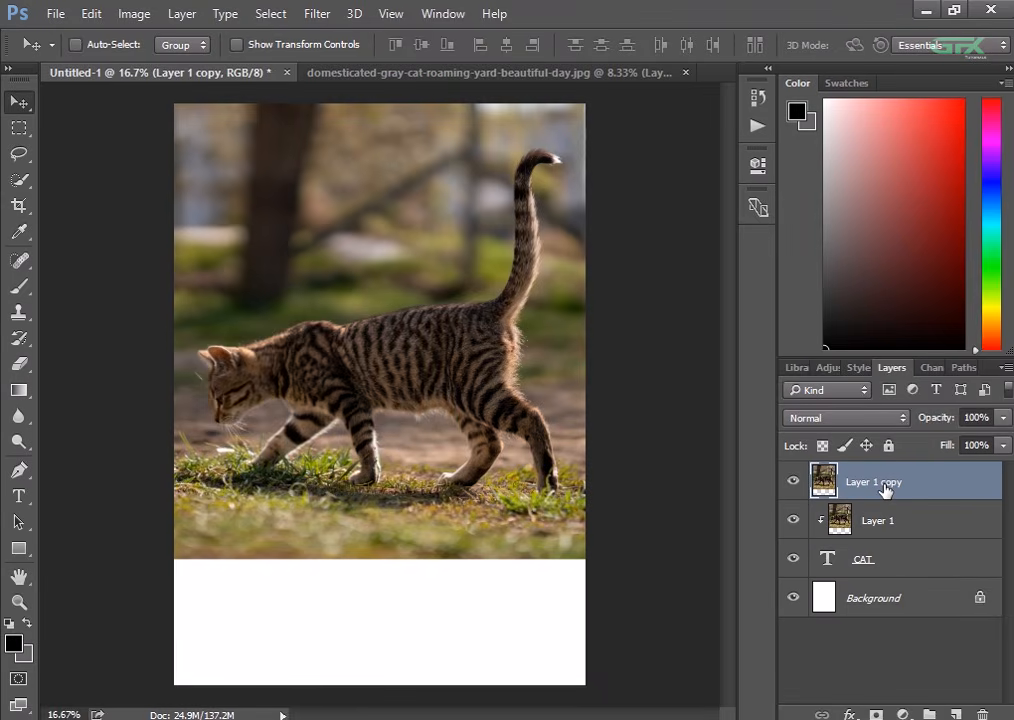
# Start a Pen tool path on Layer 1 copy at the cat's throat and trace the jawline forward to the whiskers
pyautogui.hotkey('ctrl', '+')
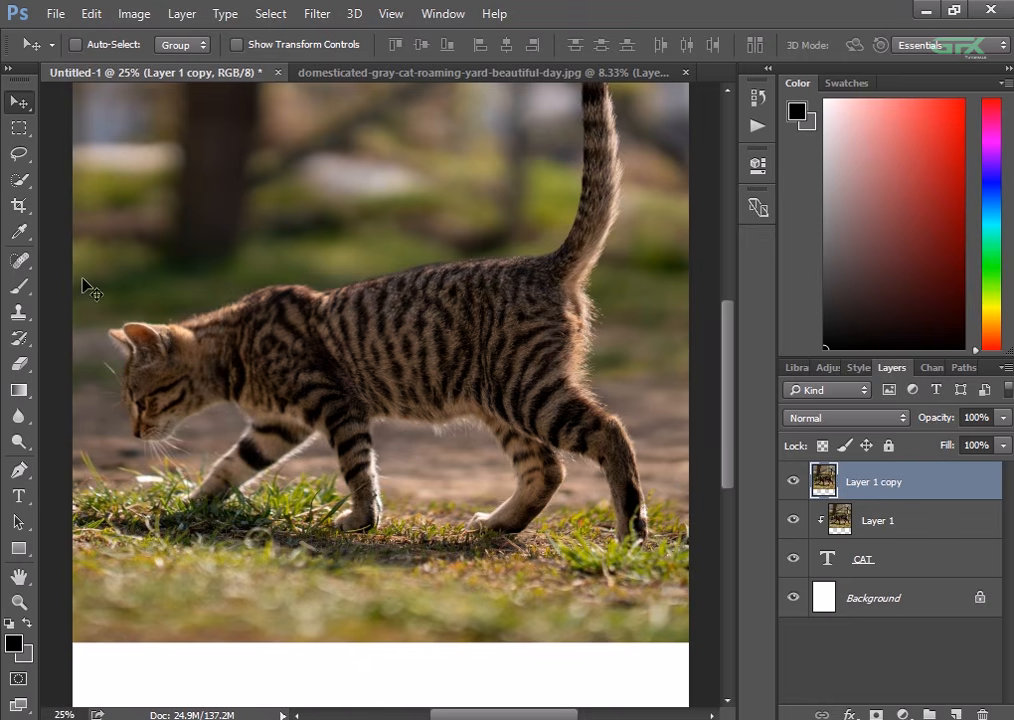
pyautogui.click(21, 470)
pyautogui.hotkey('ctrl', '+')
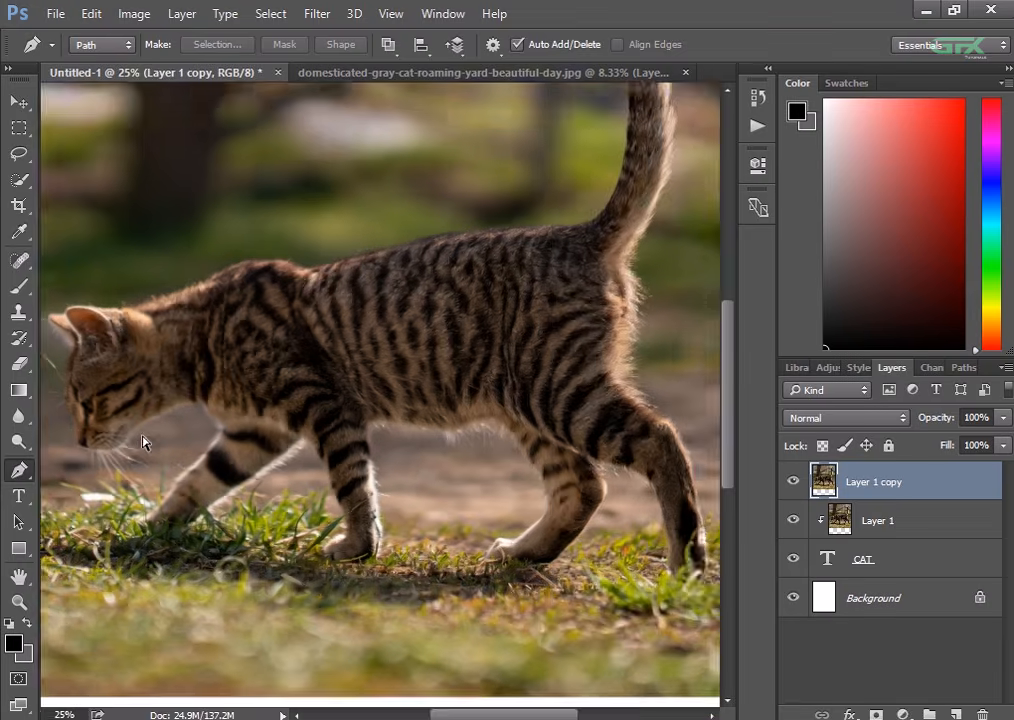
pyautogui.moveTo(181, 423); pyautogui.dragTo(332, 417)
pyautogui.hotkey('ctrl', '+')
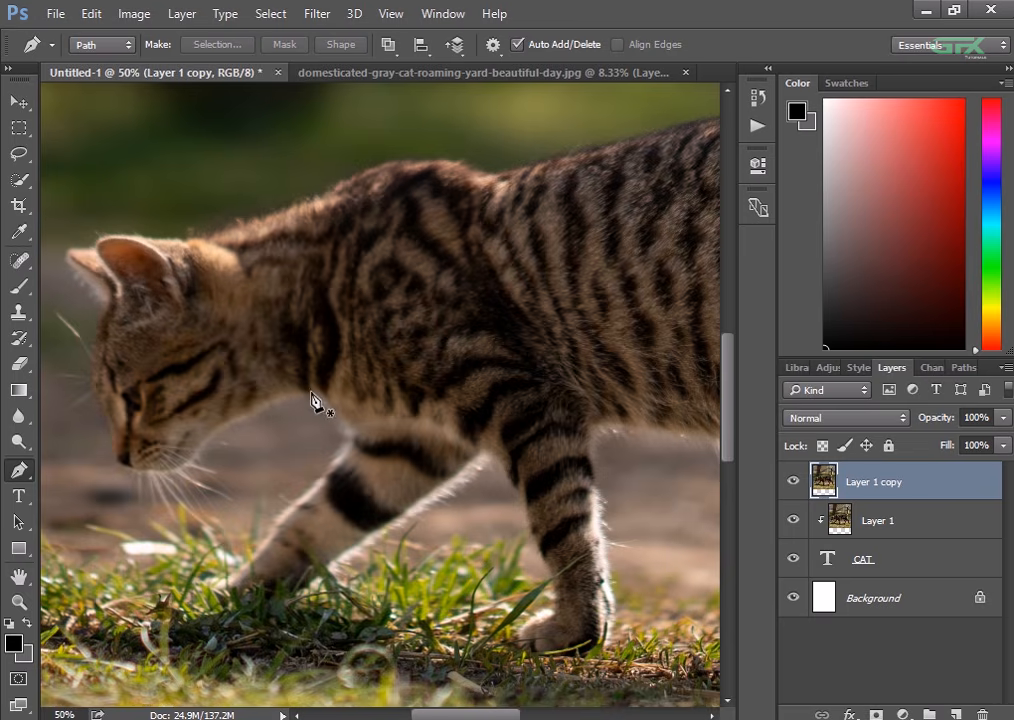
pyautogui.click(311, 395)
pyautogui.hotkey('ctrl', '+')
pyautogui.hotkey('ctrl', '+')
pyautogui.click(314, 397)
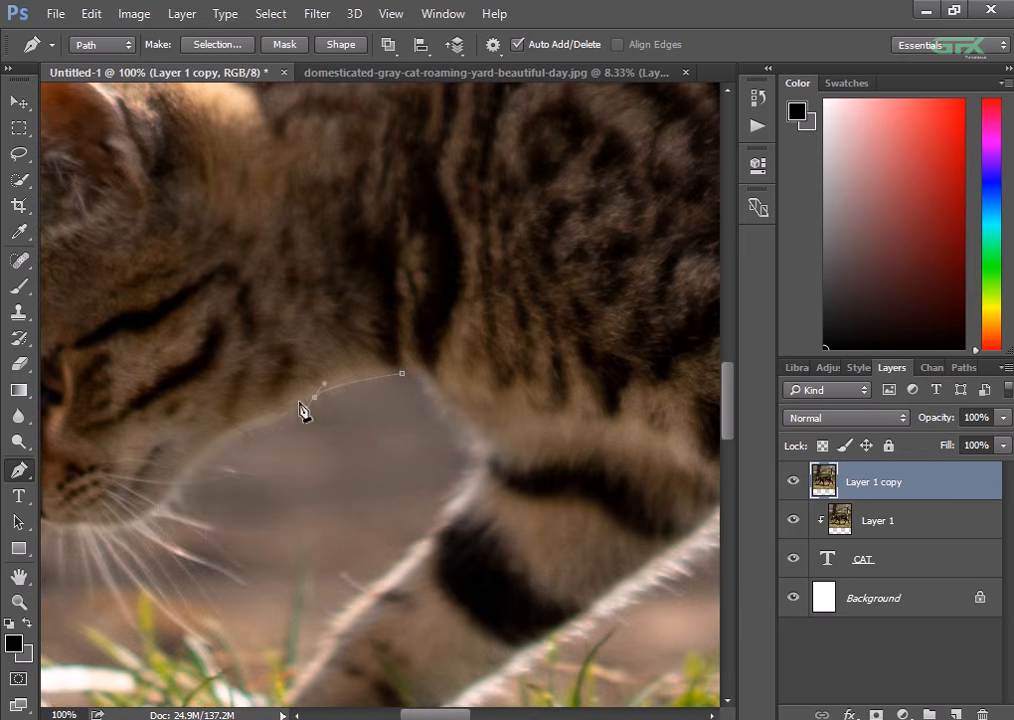
pyautogui.click(265, 424)
pyautogui.click(222, 437)
pyautogui.click(187, 478)
# Continue the path around the individual whiskers and along the underside of the chin to the nose
pyautogui.moveTo(179, 496); pyautogui.dragTo(210, 534)
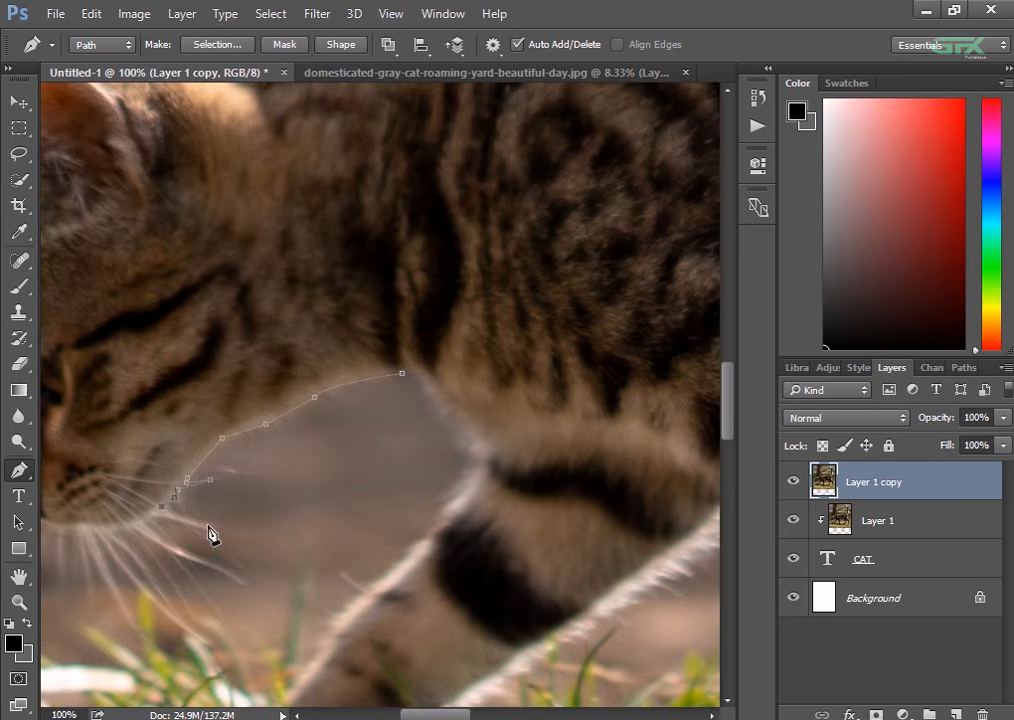
pyautogui.click(158, 515)
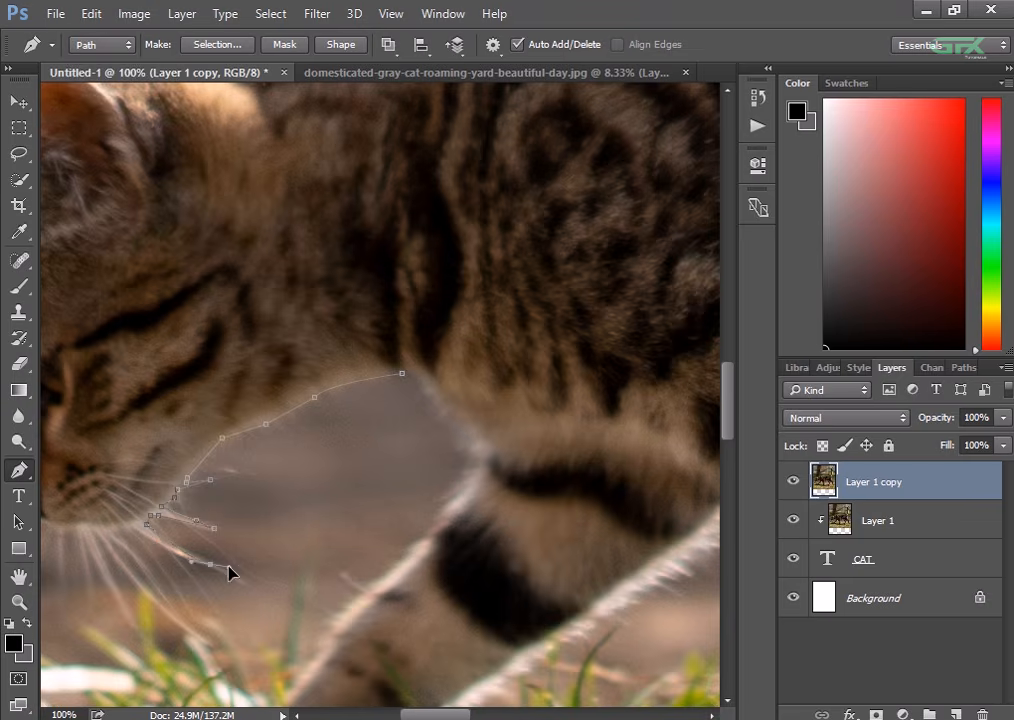
pyautogui.hotkey('ctrl', '+')
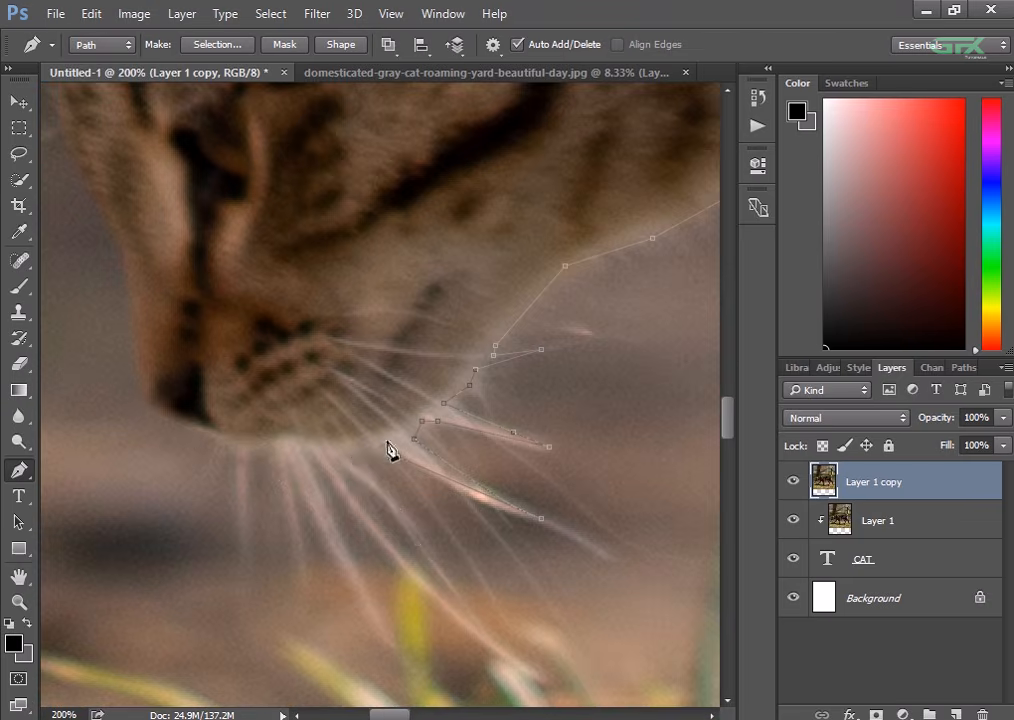
pyautogui.click(398, 457)
pyautogui.click(407, 519)
pyautogui.click(352, 457)
pyautogui.click(330, 463)
pyautogui.click(290, 490)
pyautogui.click(266, 452)
pyautogui.click(248, 445)
pyautogui.click(179, 423)
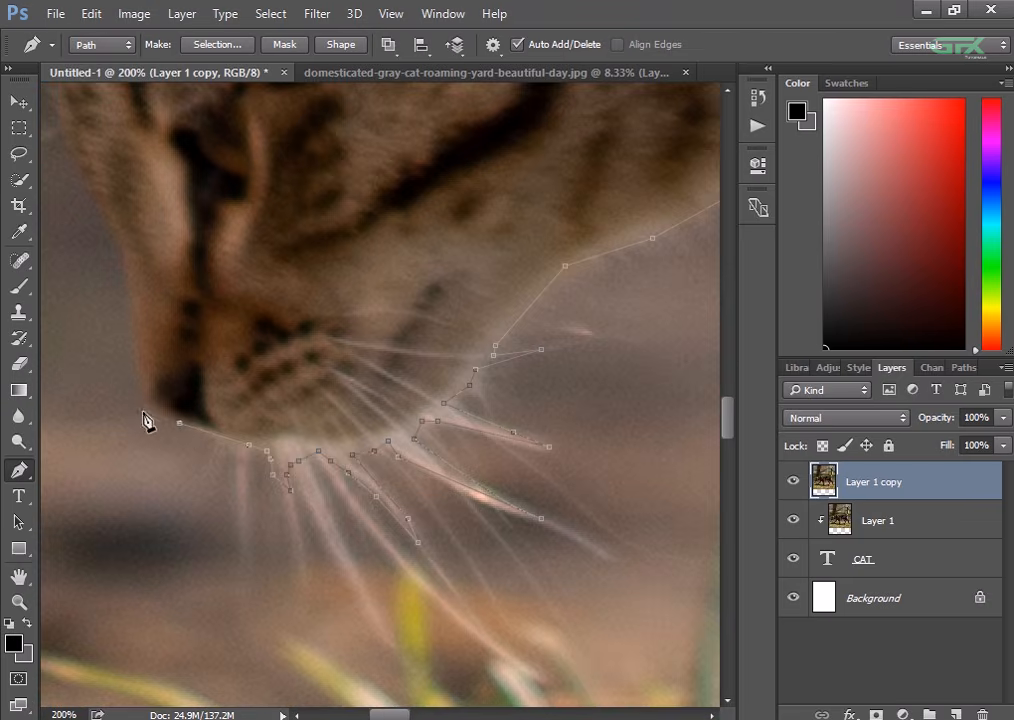
# Trace the path from the nose up the front of the muzzle, taking in the small whisker beside the face
pyautogui.scroll(3, 144, 420)
pyautogui.hscroll(-3, 144, 420)
pyautogui.click(286, 554)
pyautogui.click(256, 396)
pyautogui.click(224, 326)
pyautogui.moveTo(198, 280); pyautogui.dragTo(113, 340)
pyautogui.click(193, 244)
pyautogui.click(193, 226)
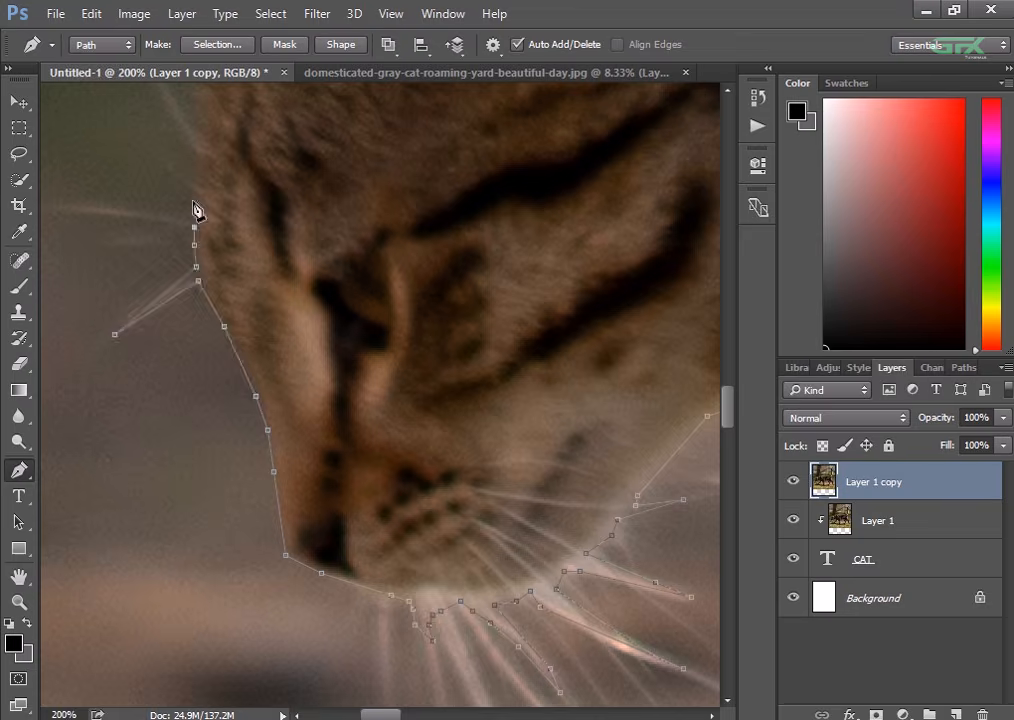
# Extend the path up the cat's forehead to the base of the far ear
pyautogui.scroll(3, 210, 240)
pyautogui.click(221, 258)
pyautogui.click(213, 204)
pyautogui.scroll(5, 240, 250)
pyautogui.click(267, 296)
pyautogui.scroll(6, 268, 340)
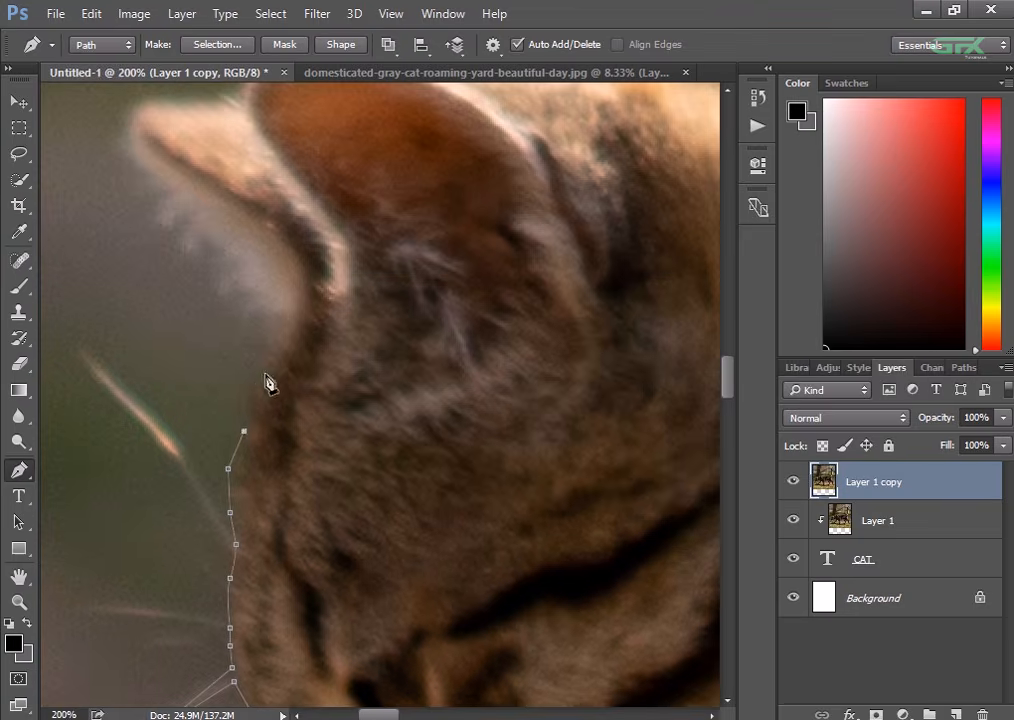
pyautogui.click(247, 393)
pyautogui.click(290, 323)
# Outline the far ear with path points along its lower edge, around its tip and across its upper edge
pyautogui.click(251, 282)
pyautogui.click(191, 219)
pyautogui.click(178, 199)
pyautogui.click(132, 153)
pyautogui.scroll(5, 136, 156)
pyautogui.click(191, 296)
pyautogui.click(202, 282)
pyautogui.click(236, 285)
pyautogui.click(271, 286)
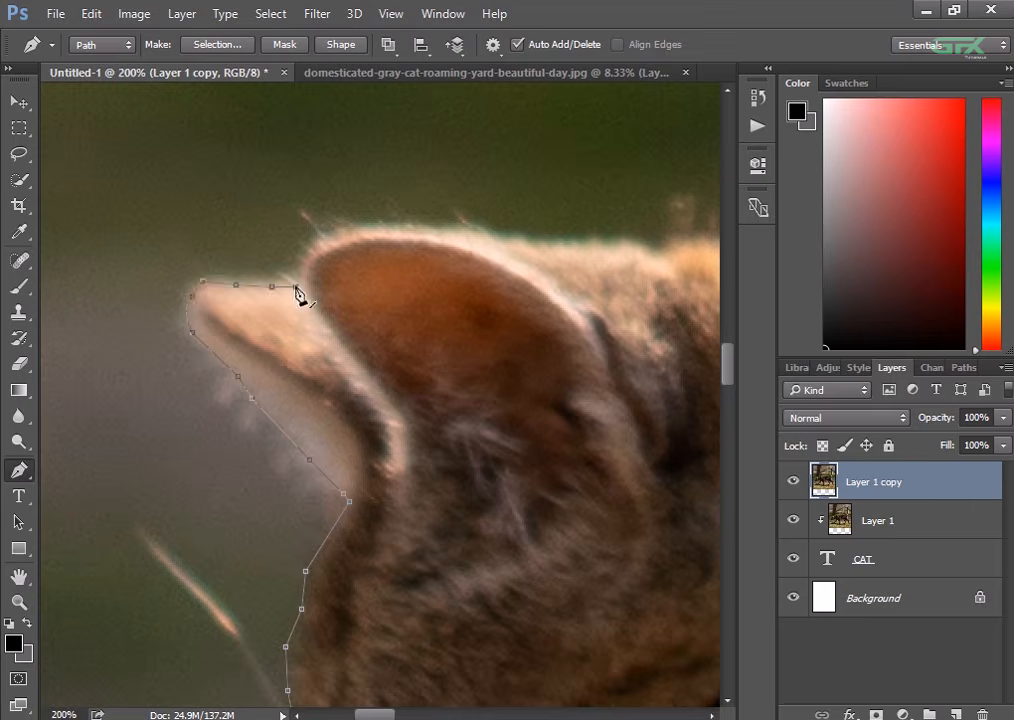
# Trace the path over the rim of the near ear and across the crown of the head
pyautogui.click(309, 243)
pyautogui.click(328, 230)
pyautogui.moveTo(316, 342); pyautogui.dragTo(172, 498)
pyautogui.click(244, 382)
pyautogui.click(321, 386)
pyautogui.click(351, 392)
pyautogui.click(395, 402)
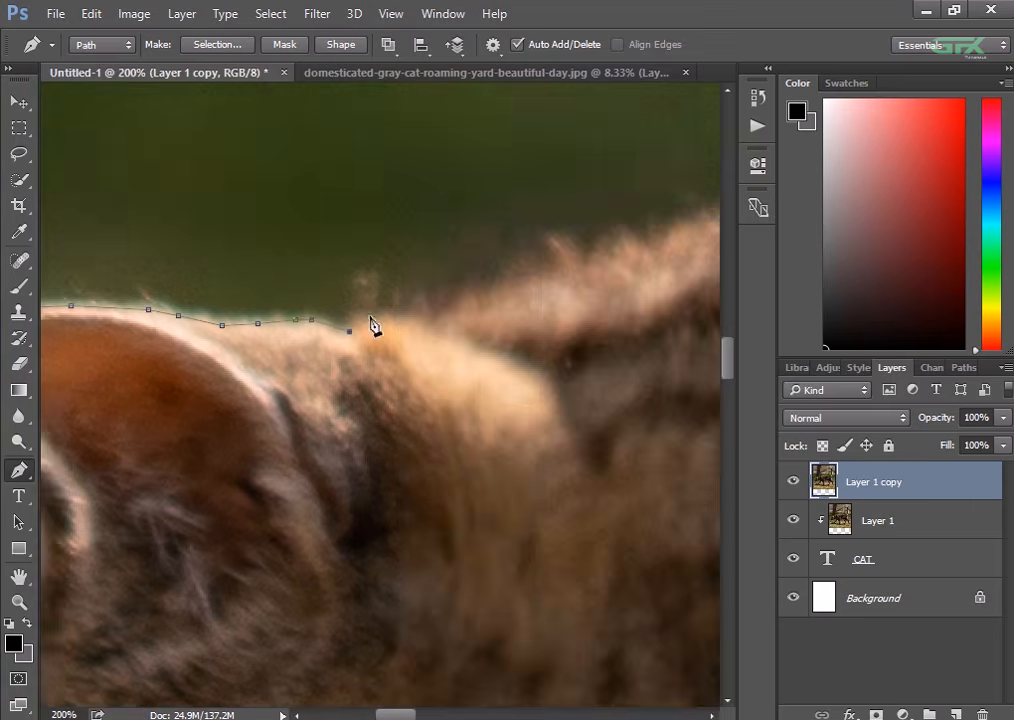
# Continue the path along the nape, over the shoulders and onto the front part of the back
pyautogui.scroll(-3, 300, 260)
pyautogui.scroll(-2, 380, 204)
pyautogui.scroll(1, 403, 290)
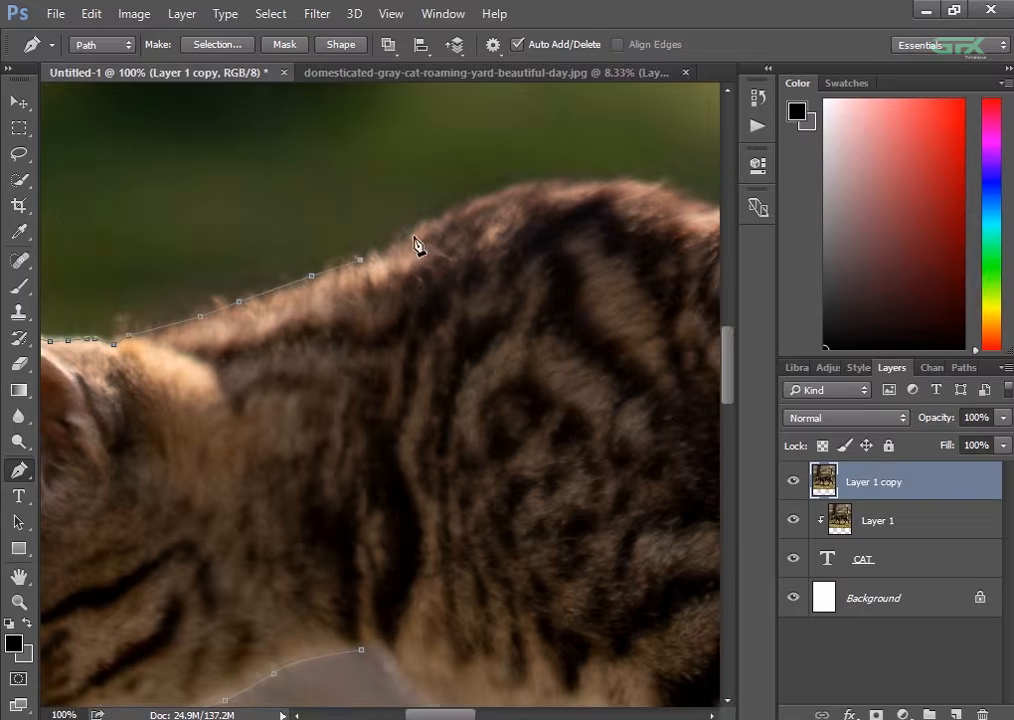
pyautogui.moveTo(415, 243); pyautogui.dragTo(344, 267)
pyautogui.click(509, 220)
pyautogui.click(412, 206)
pyautogui.click(455, 200)
pyautogui.click(530, 183)
pyautogui.click(588, 164)
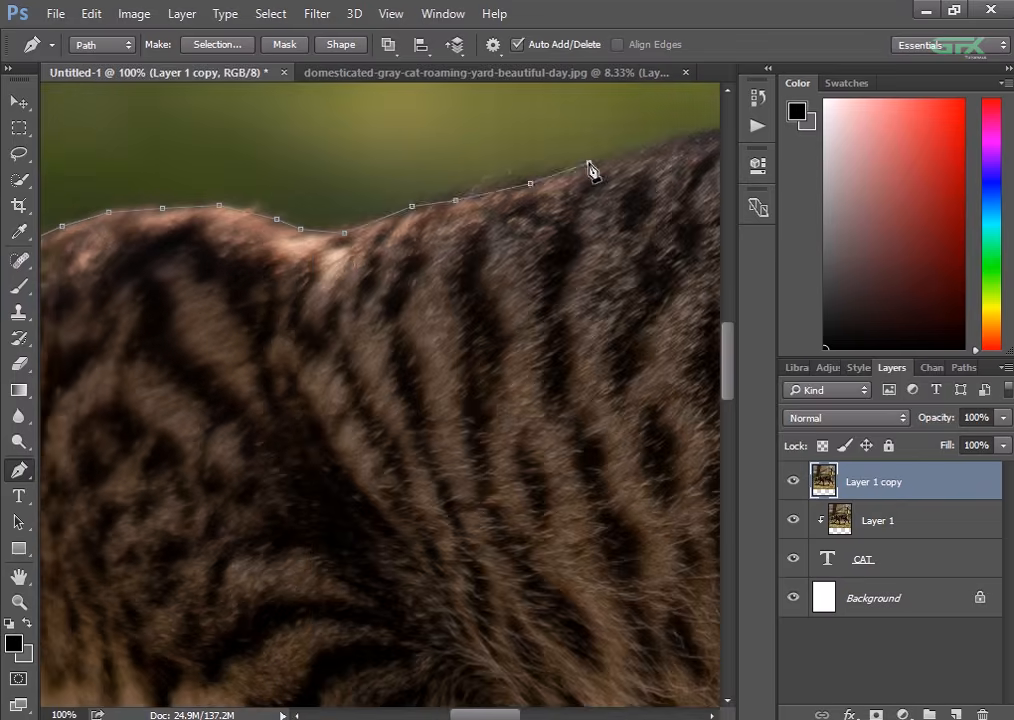
# Trace the rest of the back up to the base of the tail, leaving the tail outside the path
pyautogui.scroll(-2, 588, 164)
pyautogui.scroll(-1, 471, 249)
pyautogui.moveTo(471, 249); pyautogui.dragTo(367, 337)
pyautogui.scroll(1, 367, 337)
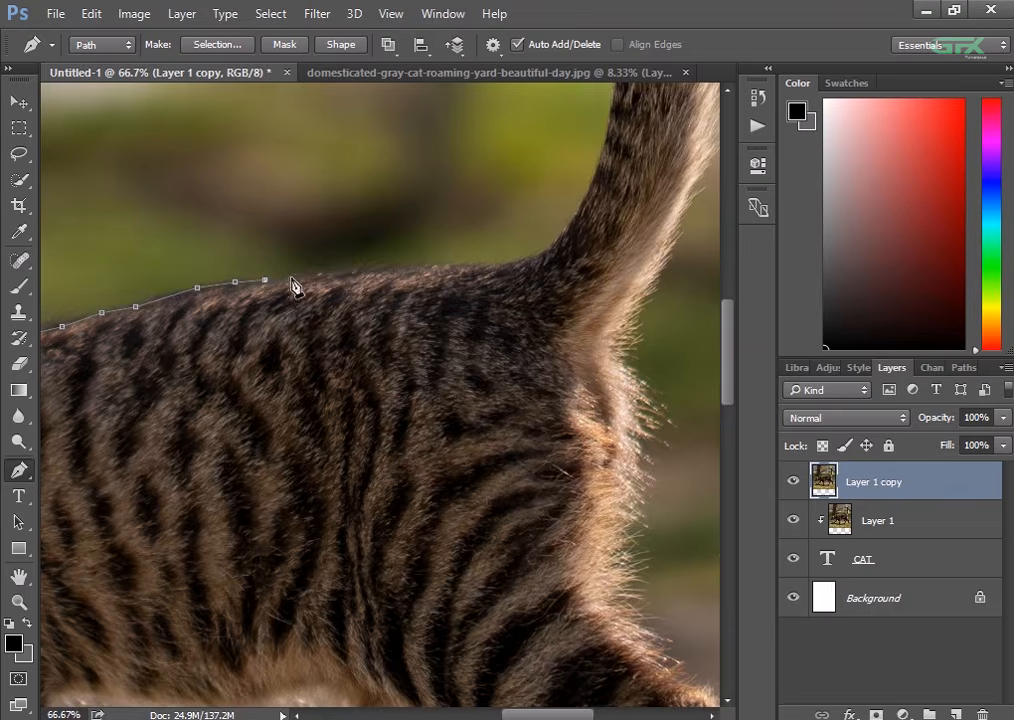
pyautogui.click(350, 274)
pyautogui.click(446, 267)
pyautogui.click(502, 267)
# Run the path down through the hindquarters, just inside the furry edge, to the top of the rear thigh
pyautogui.click(543, 339)
pyautogui.click(577, 477)
pyautogui.click(573, 523)
pyautogui.click(561, 561)
pyautogui.scroll(-3, 561, 561)
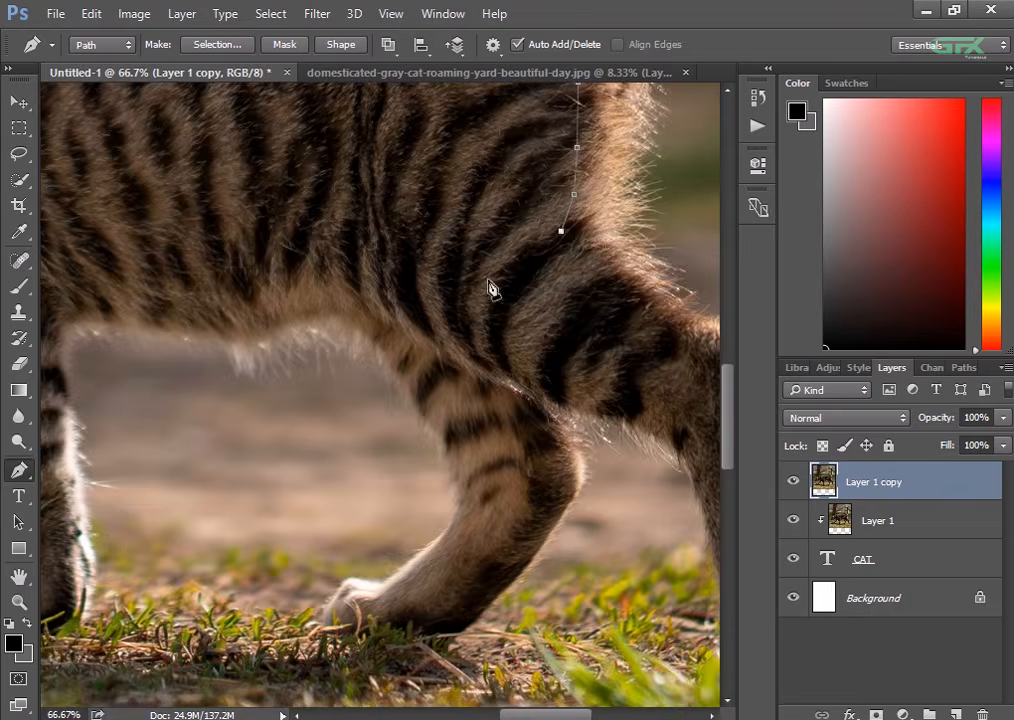
# Trace the path around the upper thigh and down the forward hind leg to its paw, then across towards the front leg
pyautogui.click(651, 282)
pyautogui.click(640, 334)
pyautogui.click(587, 394)
pyautogui.click(534, 399)
pyautogui.click(579, 487)
pyautogui.click(506, 589)
pyautogui.click(401, 607)
pyautogui.click(107, 561)
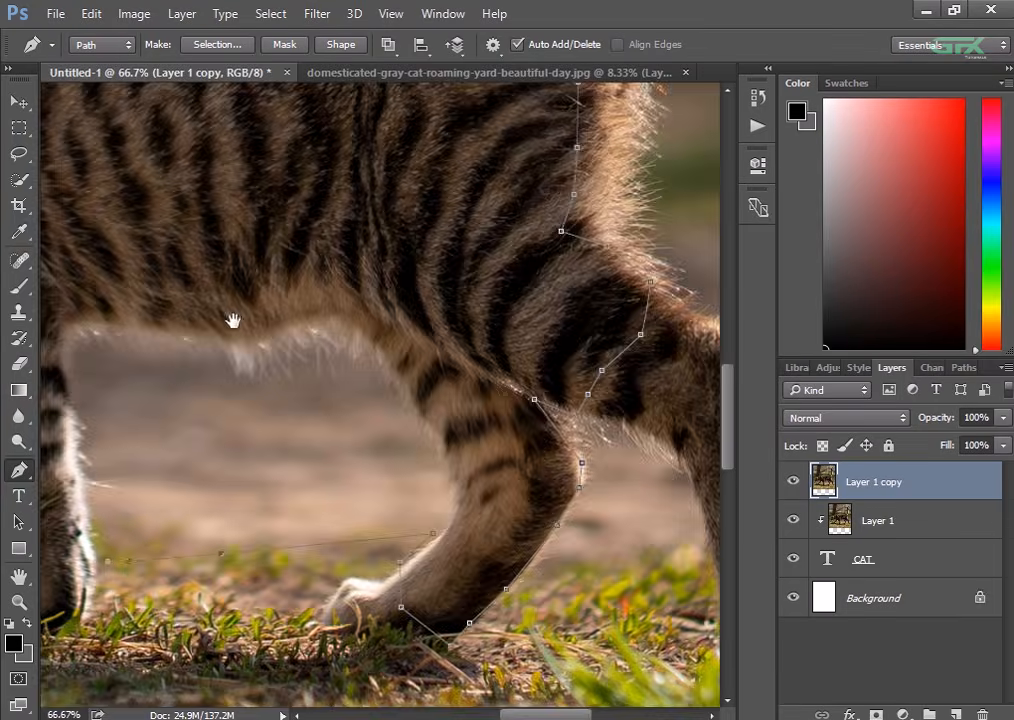
# Trace the path around the front legs and close it at its starting point under the throat
pyautogui.moveTo(232, 320); pyautogui.dragTo(283, 498)
pyautogui.click(215, 351)
pyautogui.click(158, 294)
pyautogui.moveTo(158, 294); pyautogui.dragTo(249, 335)
pyautogui.click(230, 218)
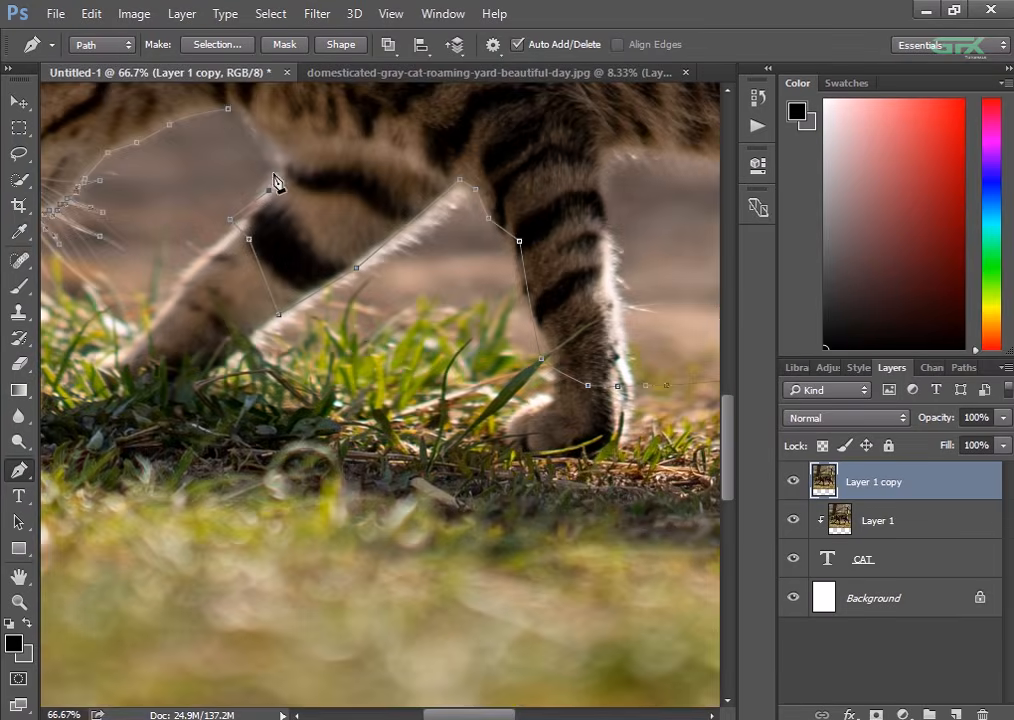
pyautogui.click(230, 111)
# Convert the closed path around the cat into a selection
pyautogui.hotkey('ctrl', '-')
pyautogui.hotkey('ctrl', '-')
pyautogui.hotkey('ctrl', '-')
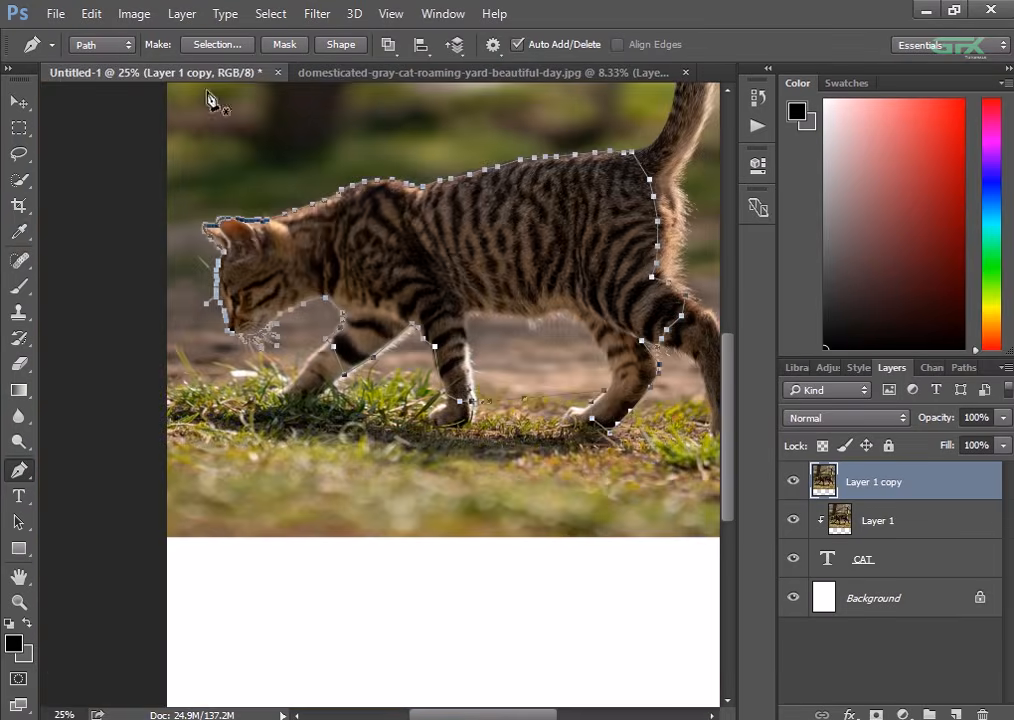
pyautogui.click(217, 44)
pyautogui.click(607, 205)
pyautogui.moveTo(604, 206); pyautogui.dragTo(514, 265)
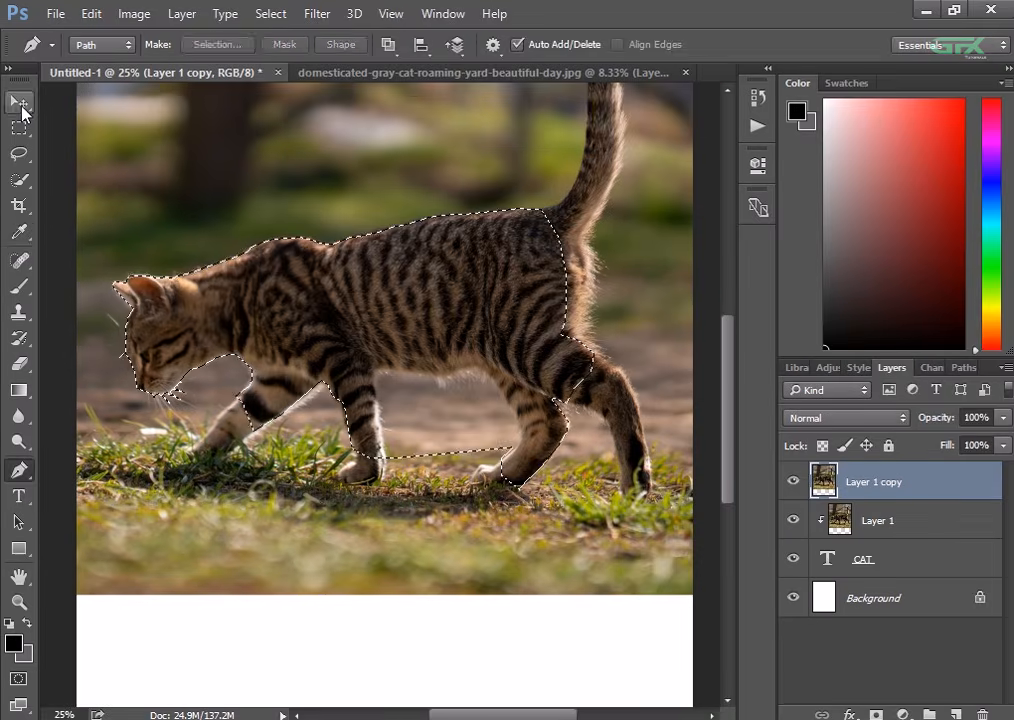
# Review the cat selection in Refine Edge, accept it with the default settings, and apply it as a layer mask on Layer 1 copy
pyautogui.click(20, 104)
pyautogui.click(18, 182)
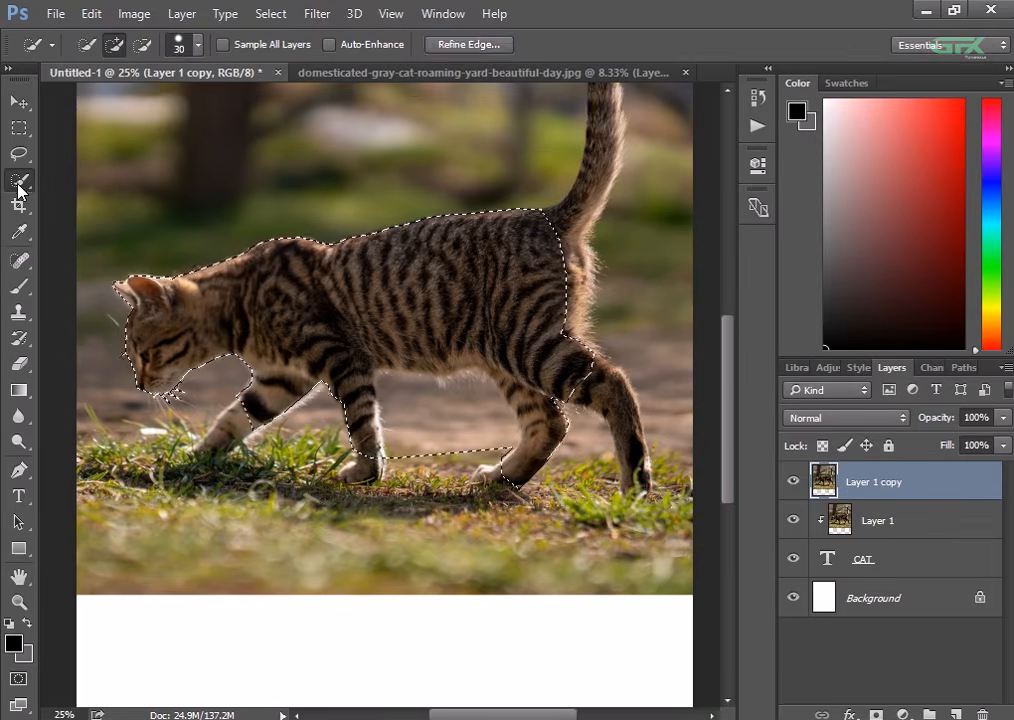
pyautogui.click(466, 44)
pyautogui.hotkey('ctrl', '+')
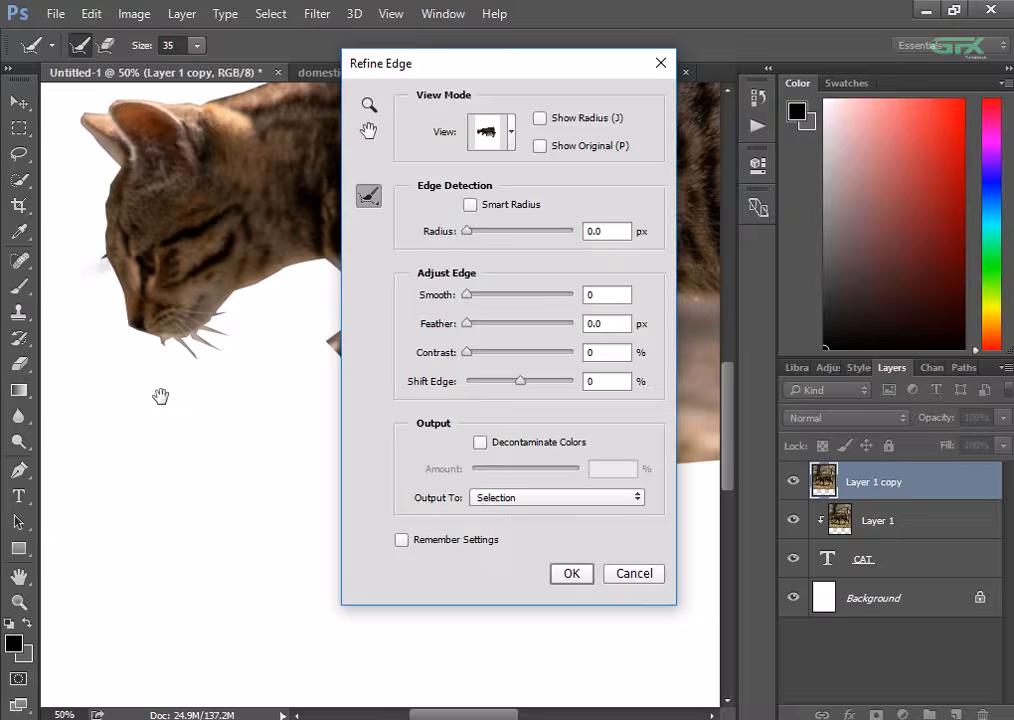
pyautogui.hotkey('ctrl', '-')
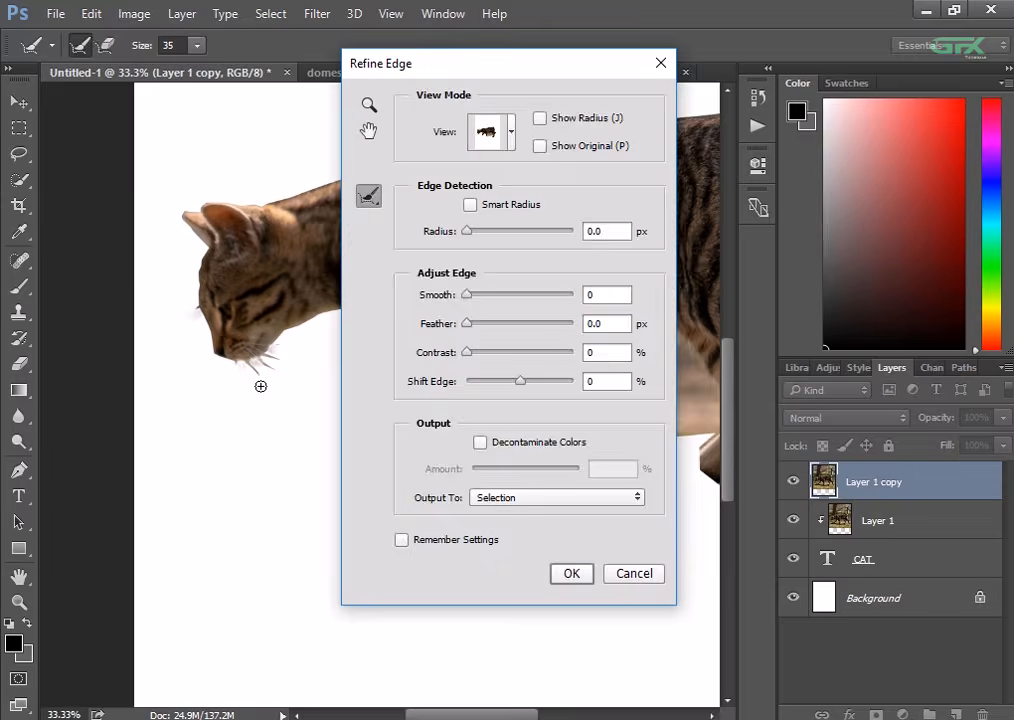
pyautogui.click(556, 570)
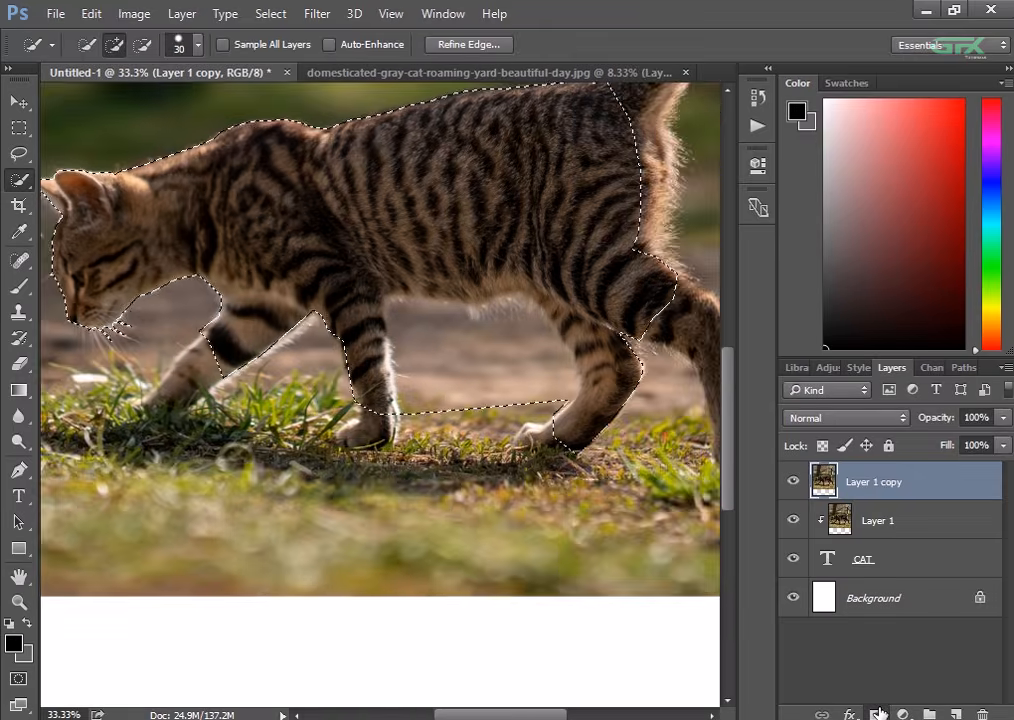
pyautogui.click(877, 713)
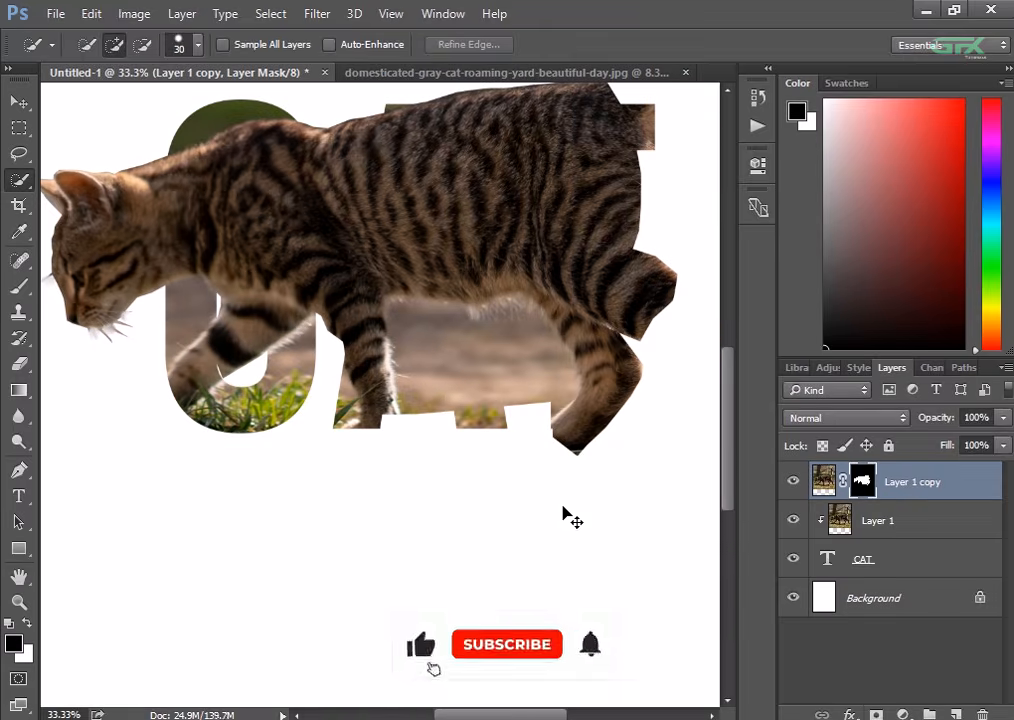
pyautogui.hotkey('ctrl', '-')
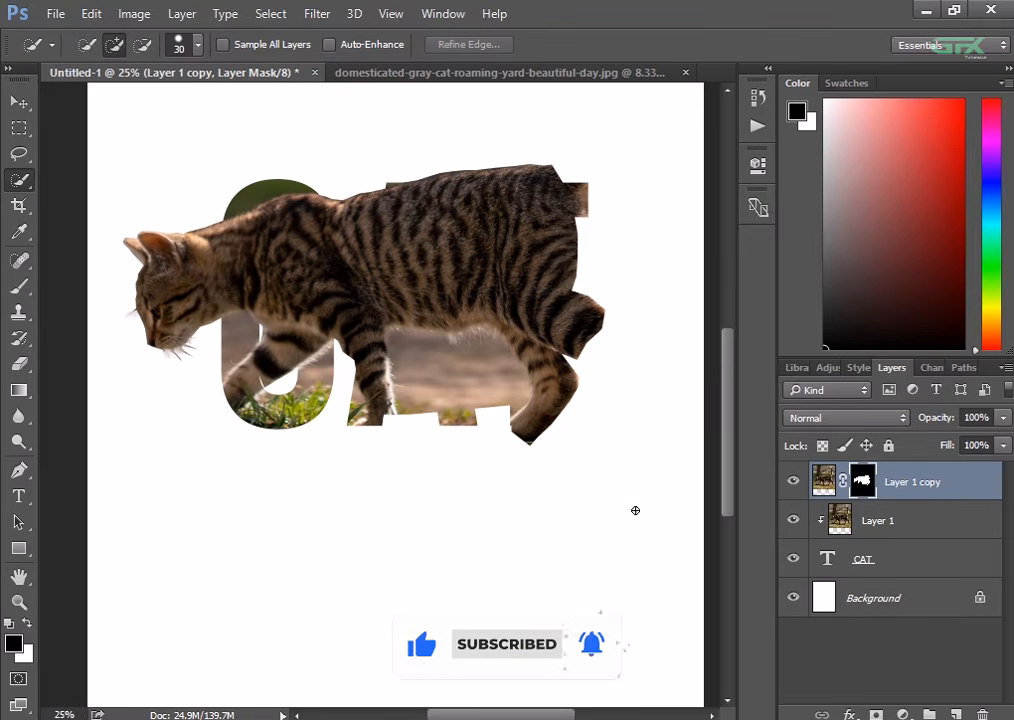
# Load the CAT text outline as a selection and invert it, keeping the Layer 1 copy mask active
pyautogui.keyDown('ctrl'); pyautogui.click(829, 560); pyautogui.keyUp('ctrl')
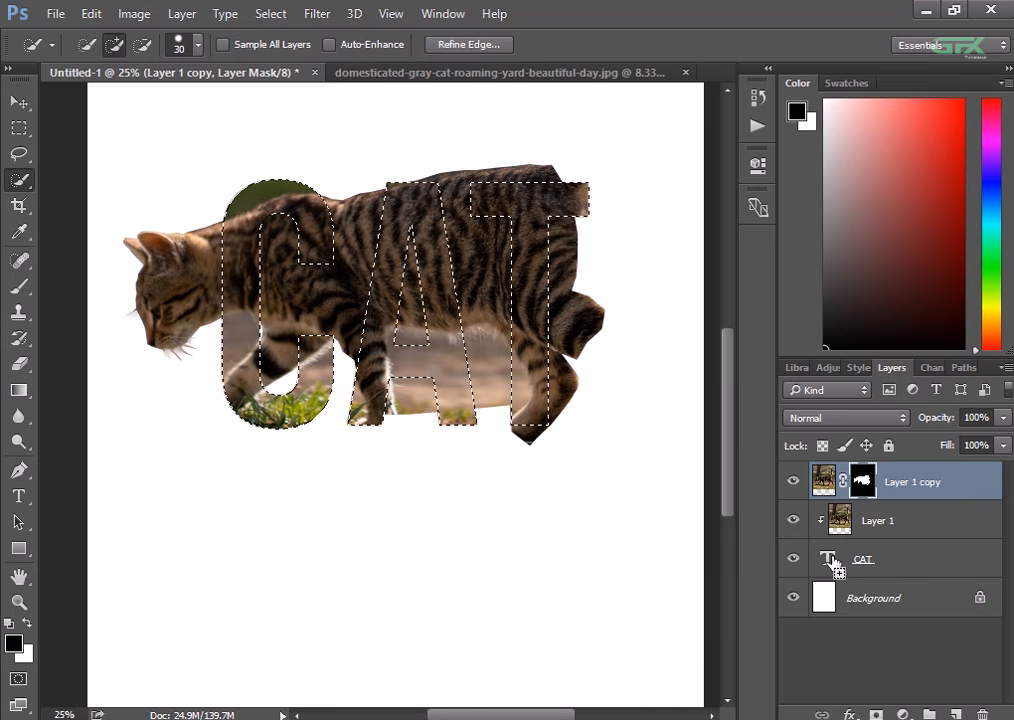
pyautogui.hotkey('ctrl', '-')
pyautogui.hotkey('ctrl', 'shift', 'i')
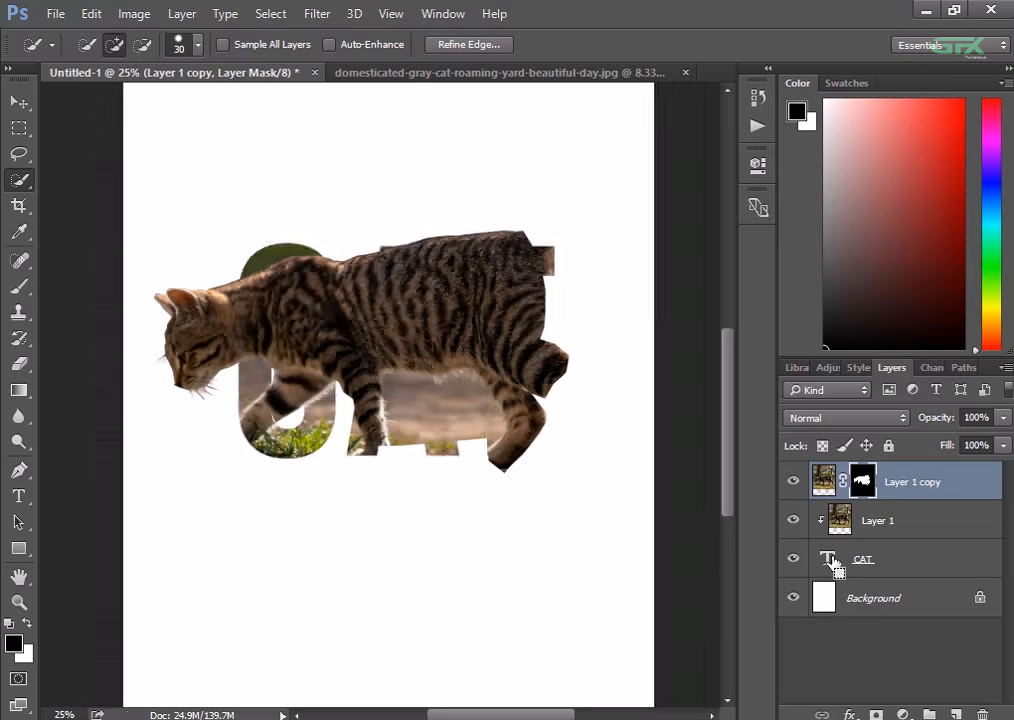
pyautogui.hotkey('ctrl', '+')
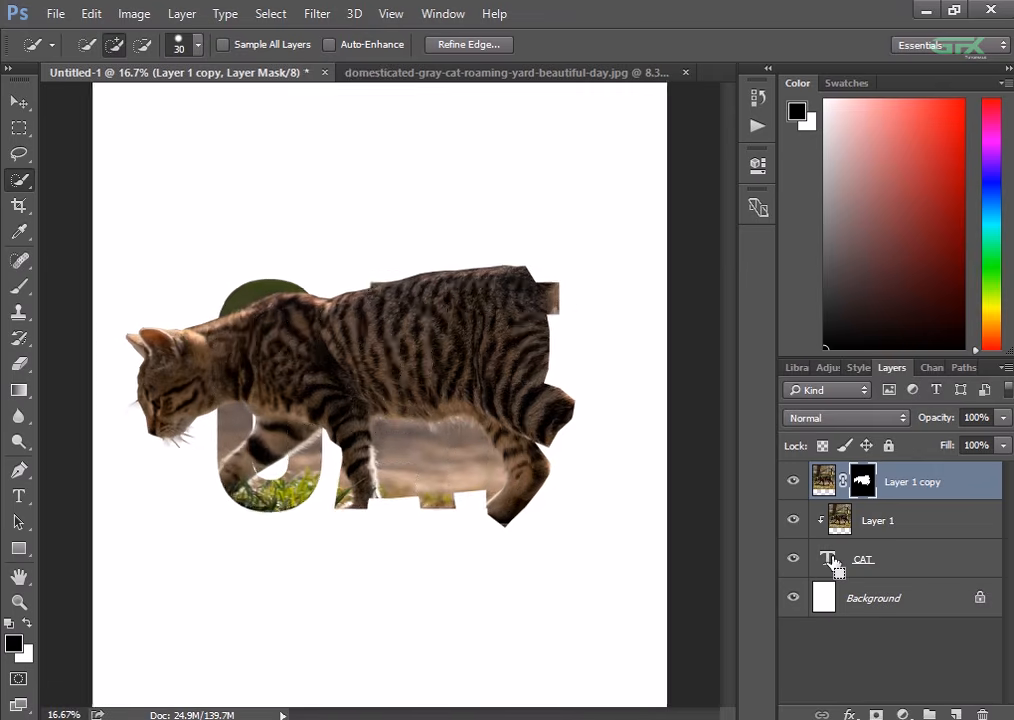
# Try to hide the cat around the T by painting black on the mask with a soft 300 px brush, and undo the stroke
pyautogui.click(16, 292)
pyautogui.moveTo(360, 380)
pyautogui.mouseDown()
pyautogui.moveTo(389, 425)
pyautogui.moveTo(527, 430)
pyautogui.moveTo(300, 390)
pyautogui.mouseUp()
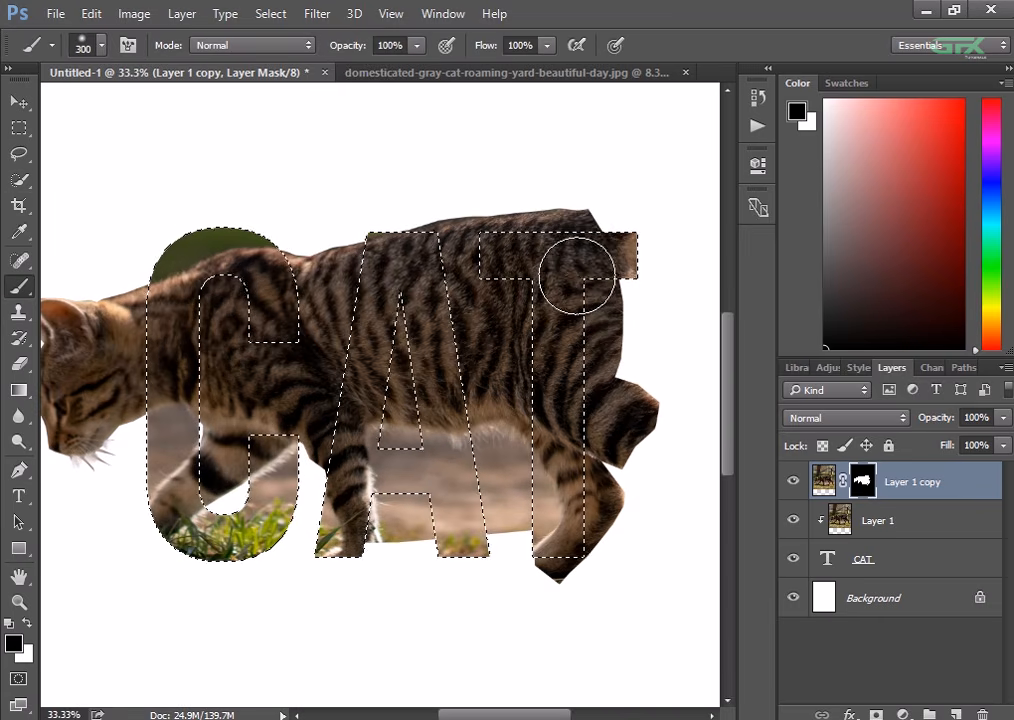
pyautogui.moveTo(576, 275)
pyautogui.mouseDown()
pyautogui.moveTo(593, 235)
pyautogui.moveTo(576, 233)
pyautogui.mouseUp()
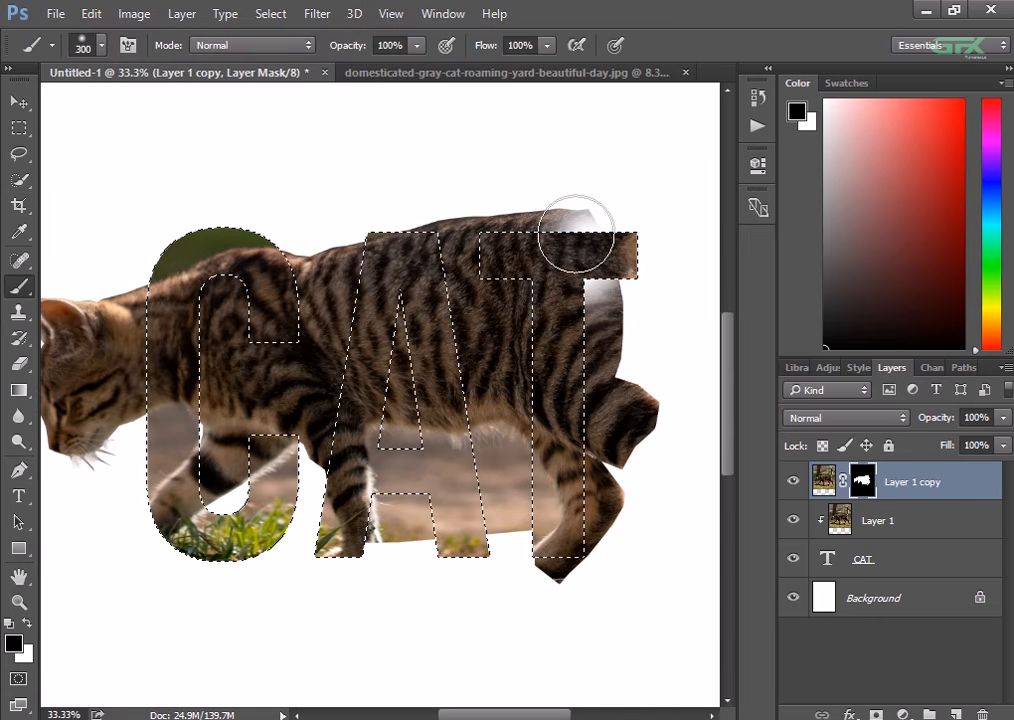
pyautogui.hotkey('ctrl', 'z')
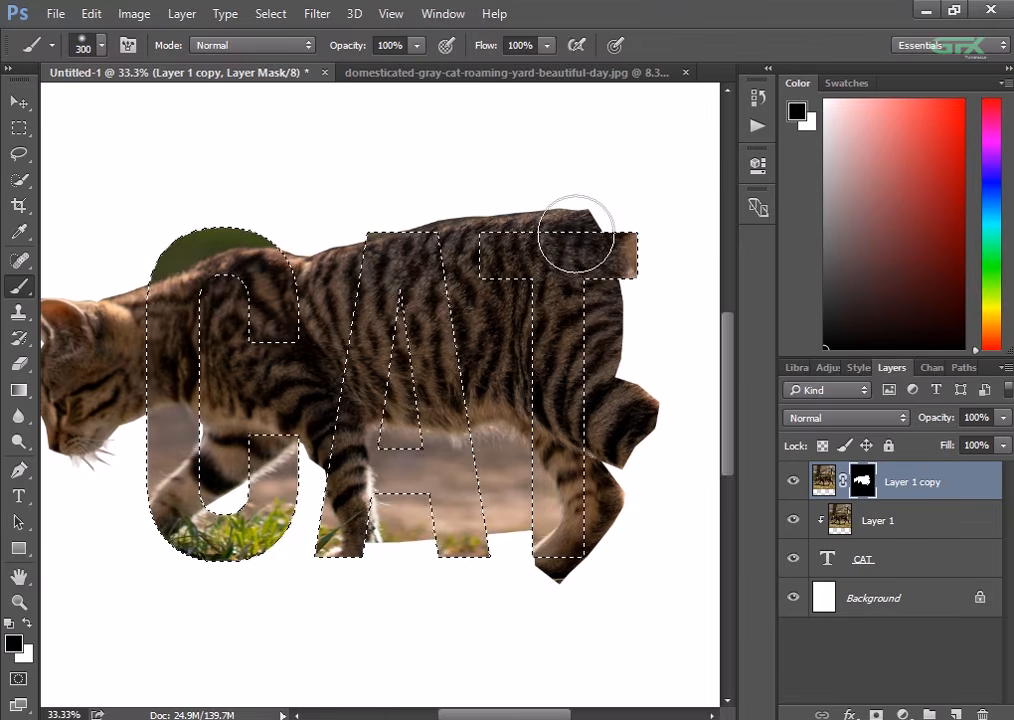
# Paint black on the Layer 1 copy mask with a hard round 300 px brush, hiding the cat outside the letters but keeping its head and neck
pyautogui.click(98, 46)
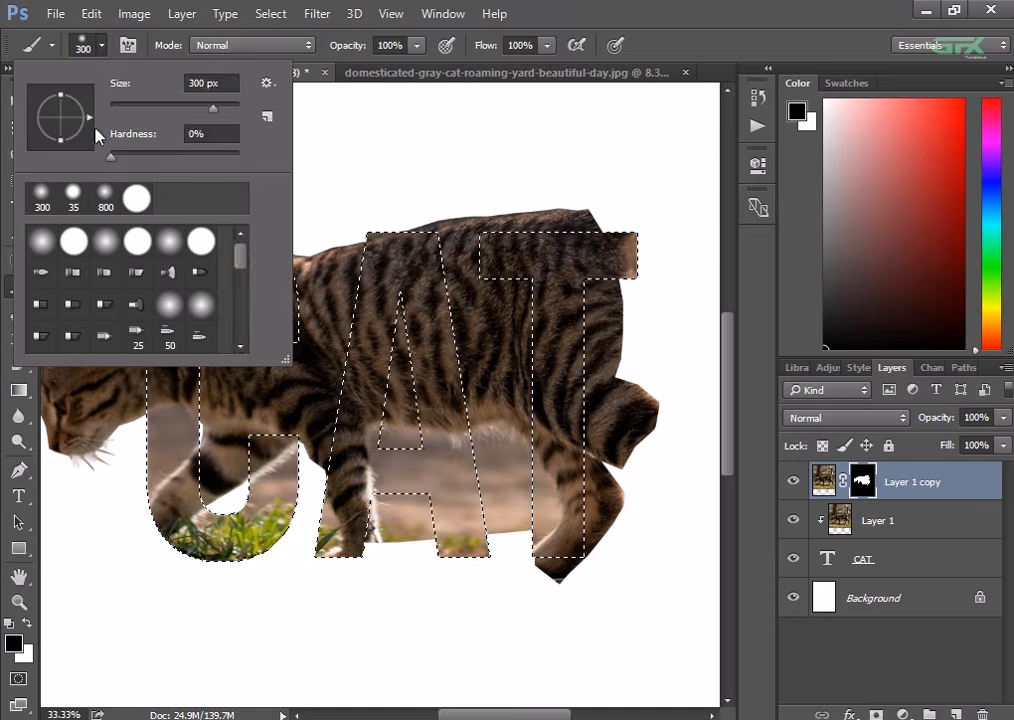
pyautogui.click(72, 244)
pyautogui.click(557, 287)
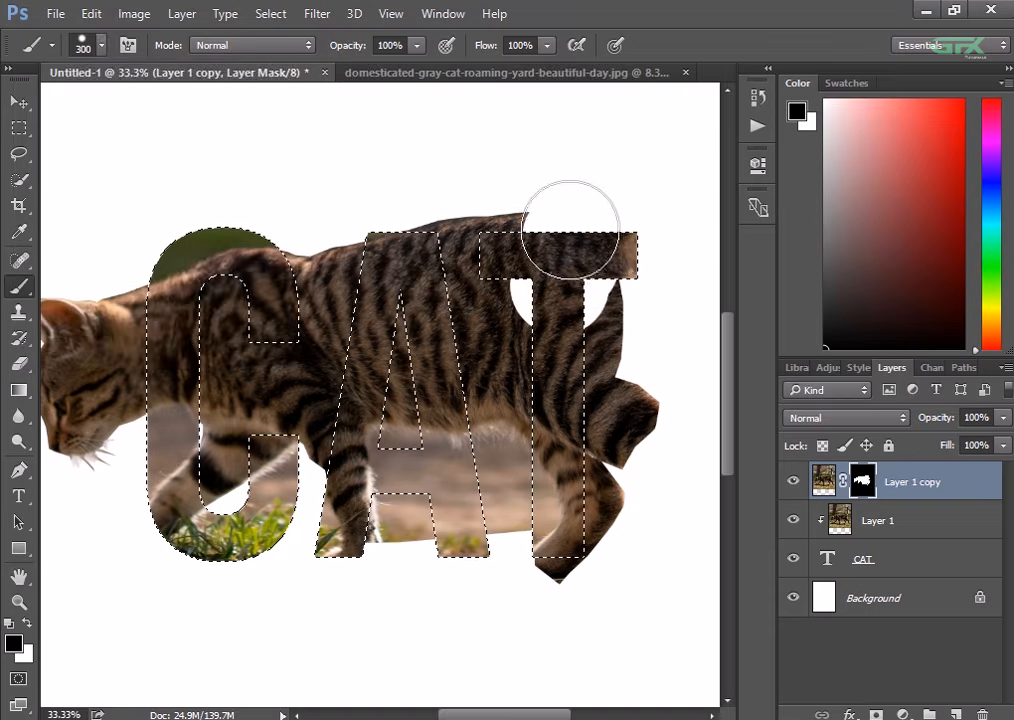
pyautogui.moveTo(540, 230)
pyautogui.mouseDown()
pyautogui.moveTo(542, 270)
pyautogui.moveTo(607, 462)
pyautogui.moveTo(644, 372)
pyautogui.moveTo(569, 545)
pyautogui.moveTo(492, 460)
pyautogui.moveTo(483, 570)
pyautogui.moveTo(446, 425)
pyautogui.moveTo(440, 288)
pyautogui.moveTo(445, 338)
pyautogui.moveTo(493, 272)
pyautogui.moveTo(416, 307)
pyautogui.moveTo(386, 233)
pyautogui.moveTo(364, 335)
pyautogui.moveTo(328, 254)
pyautogui.mouseUp()
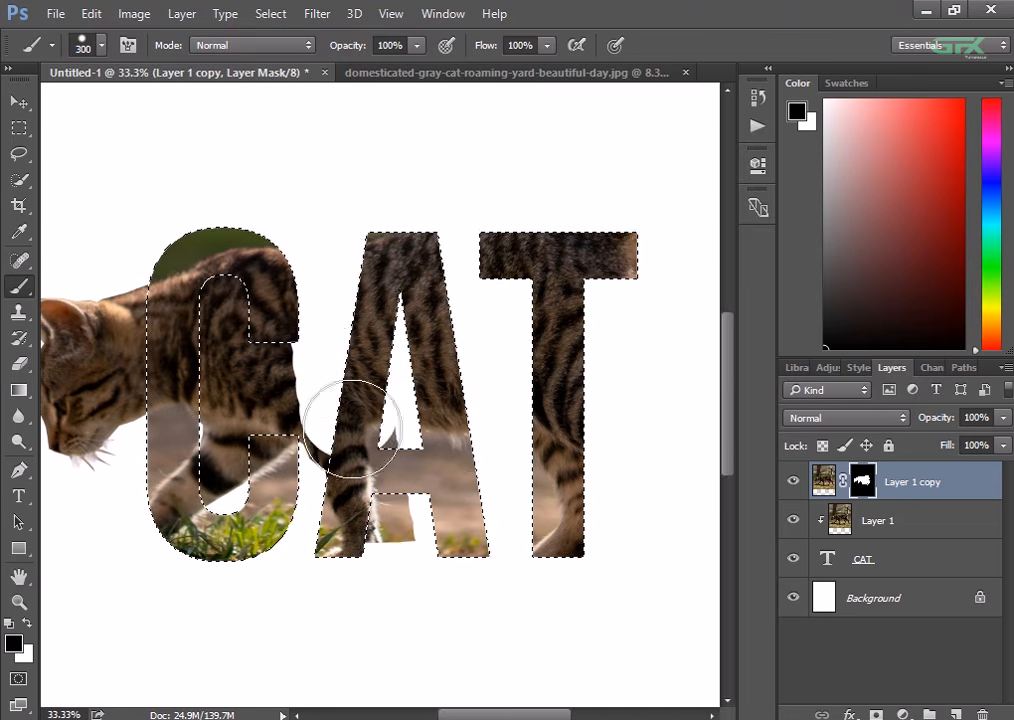
pyautogui.moveTo(352, 428)
pyautogui.mouseDown()
pyautogui.moveTo(358, 547)
pyautogui.moveTo(383, 373)
pyautogui.moveTo(404, 528)
pyautogui.mouseUp()
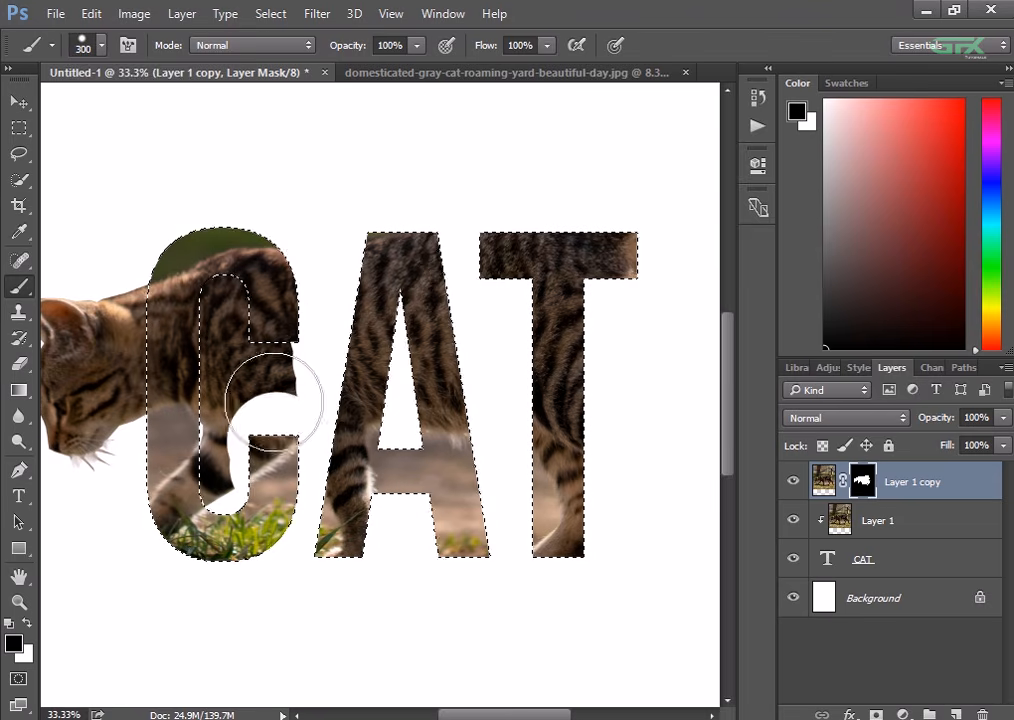
pyautogui.moveTo(257, 397)
pyautogui.mouseDown()
pyautogui.moveTo(249, 339)
pyautogui.moveTo(294, 366)
pyautogui.moveTo(267, 317)
pyautogui.moveTo(226, 316)
pyautogui.moveTo(249, 357)
pyautogui.moveTo(236, 417)
pyautogui.moveTo(272, 420)
pyautogui.moveTo(281, 520)
pyautogui.moveTo(227, 313)
pyautogui.moveTo(229, 281)
pyautogui.moveTo(208, 290)
pyautogui.moveTo(202, 315)
pyautogui.mouseUp()
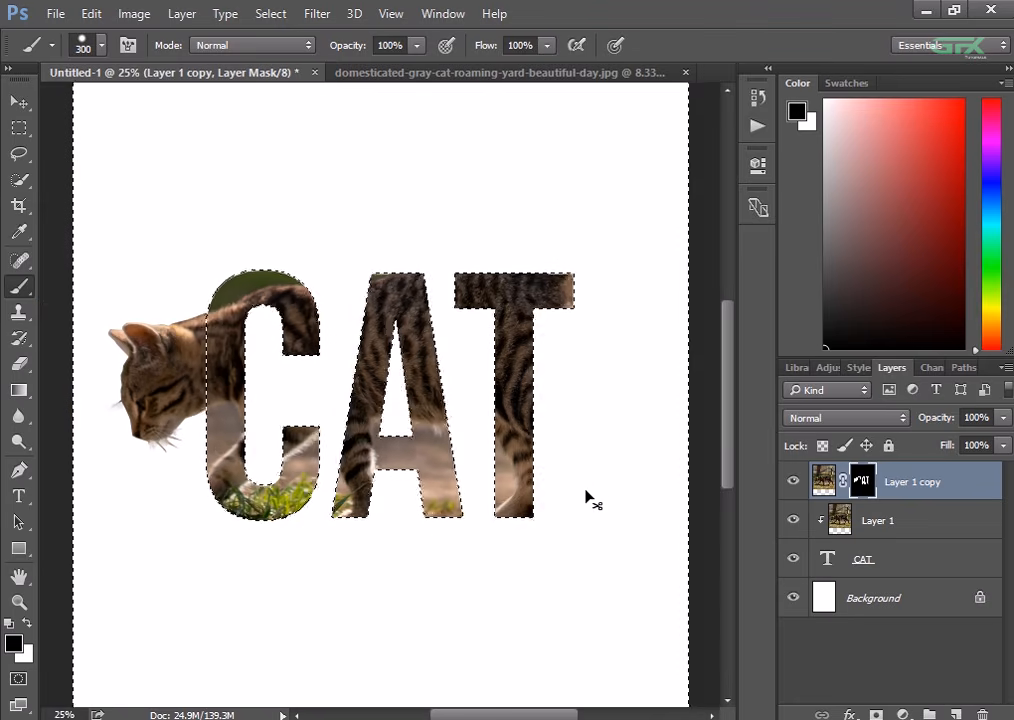
# Deselect the inverted text selection
pyautogui.hotkey('ctrl', '-')
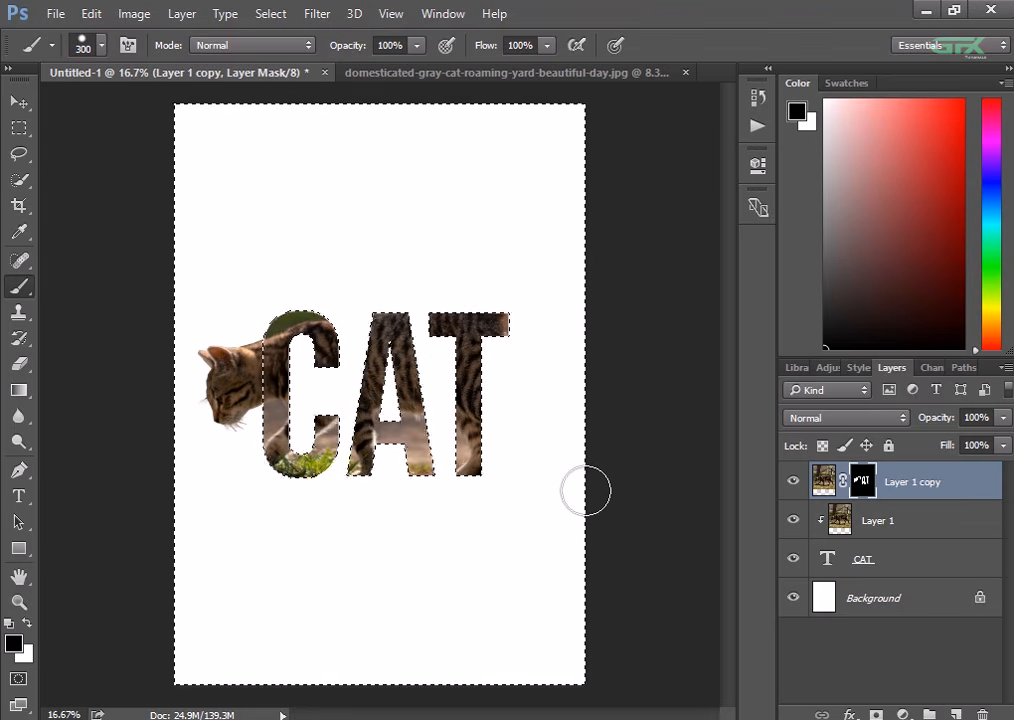
pyautogui.rightClick(452, 305)
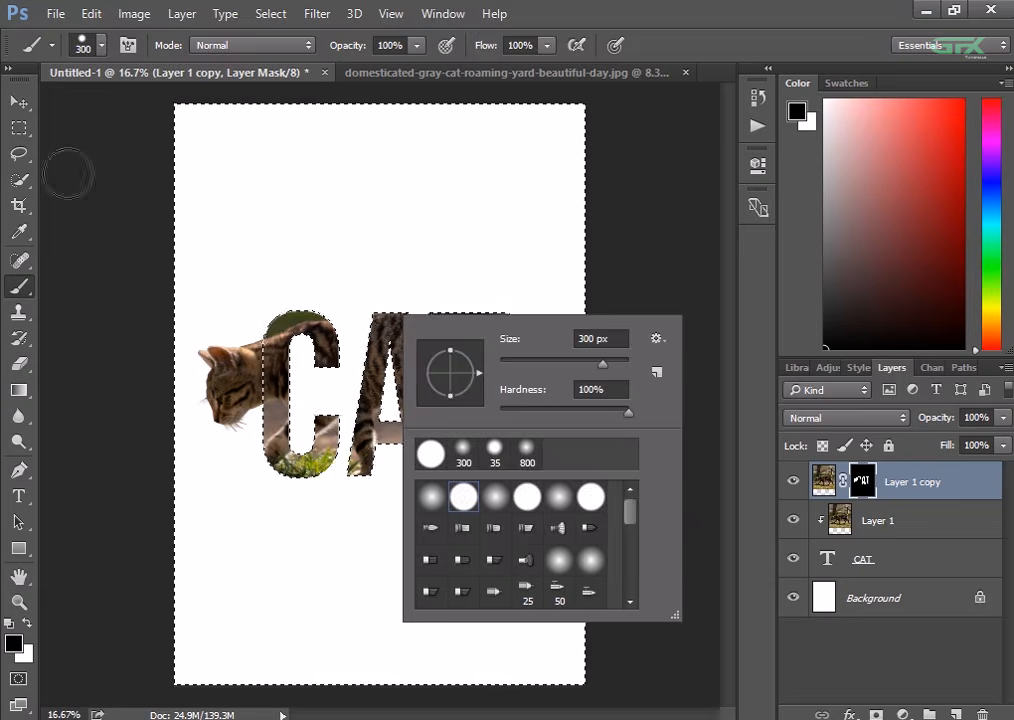
pyautogui.click(19, 153)
pyautogui.rightClick(297, 209)
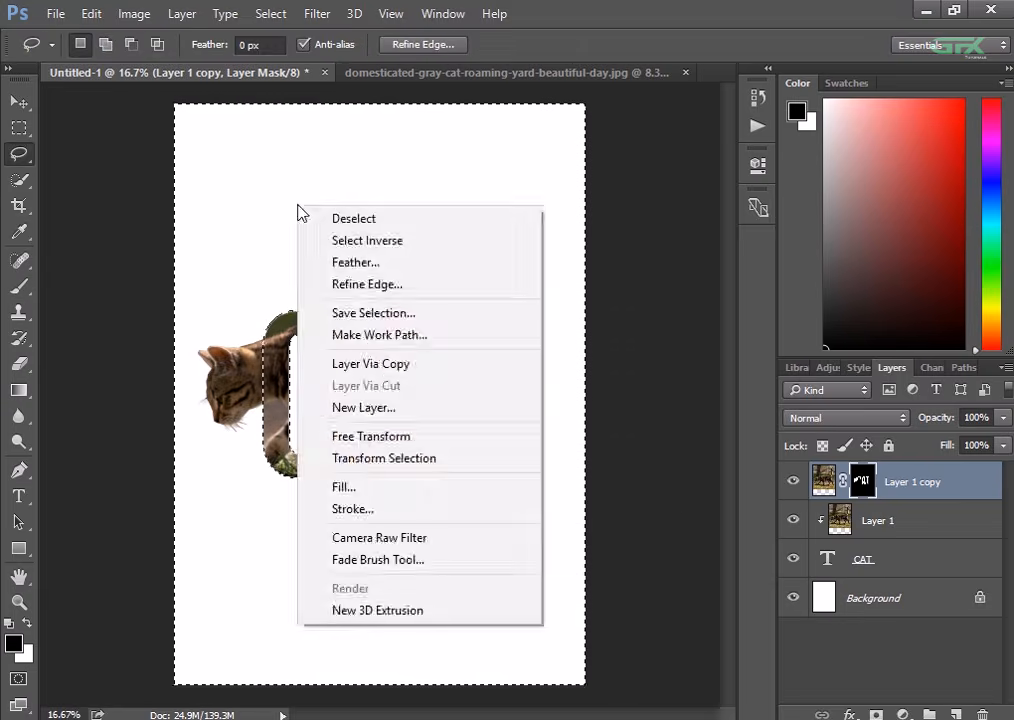
pyautogui.click(341, 219)
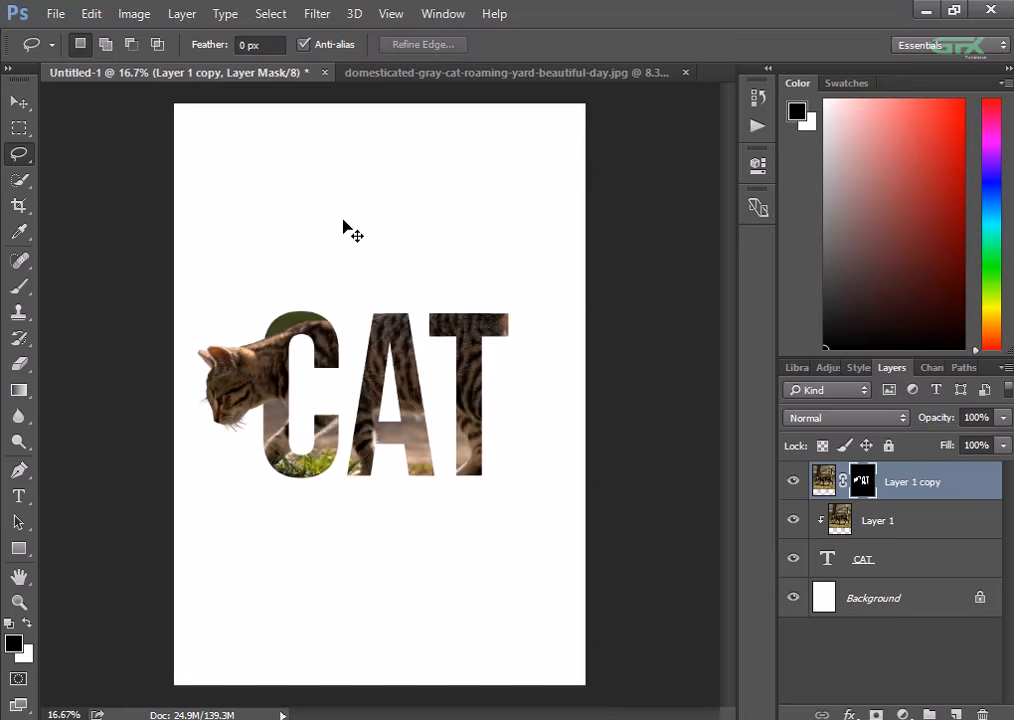
# Add a white outside Stroke of 21 px to the CAT text layer's style
pyautogui.hotkey('ctrl', '+')
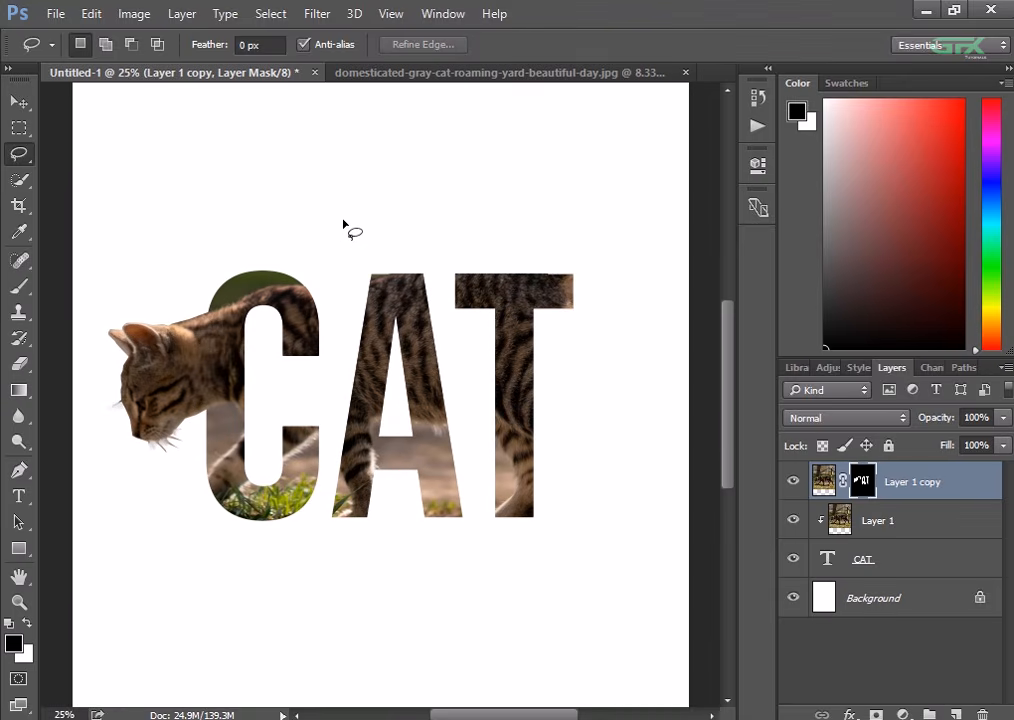
pyautogui.click(919, 570)
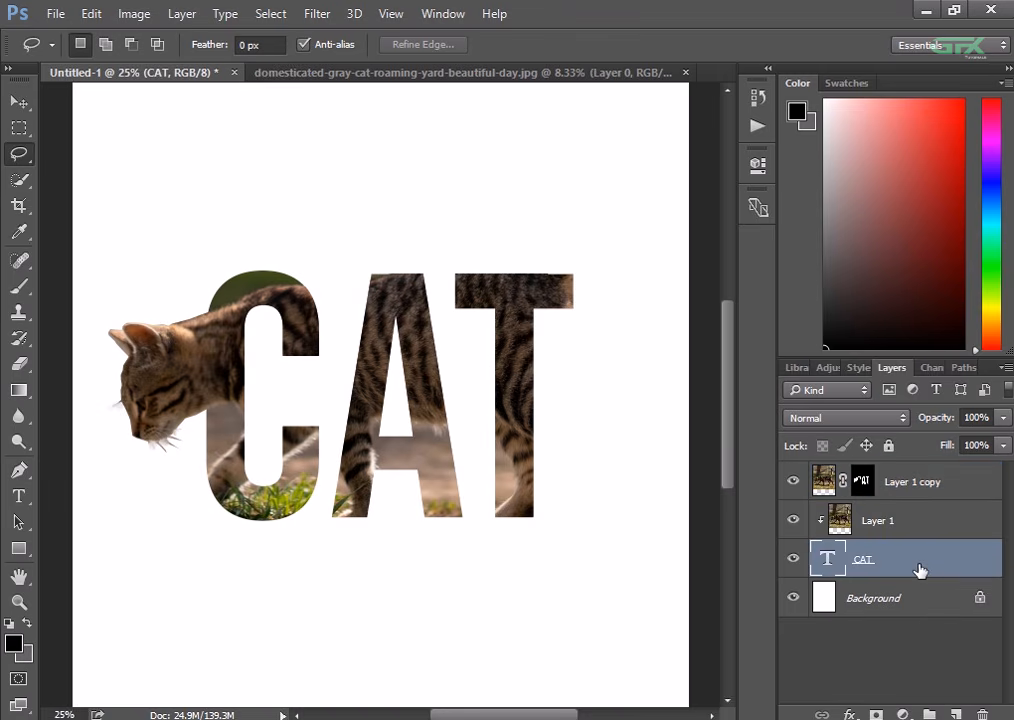
pyautogui.rightClick(919, 570)
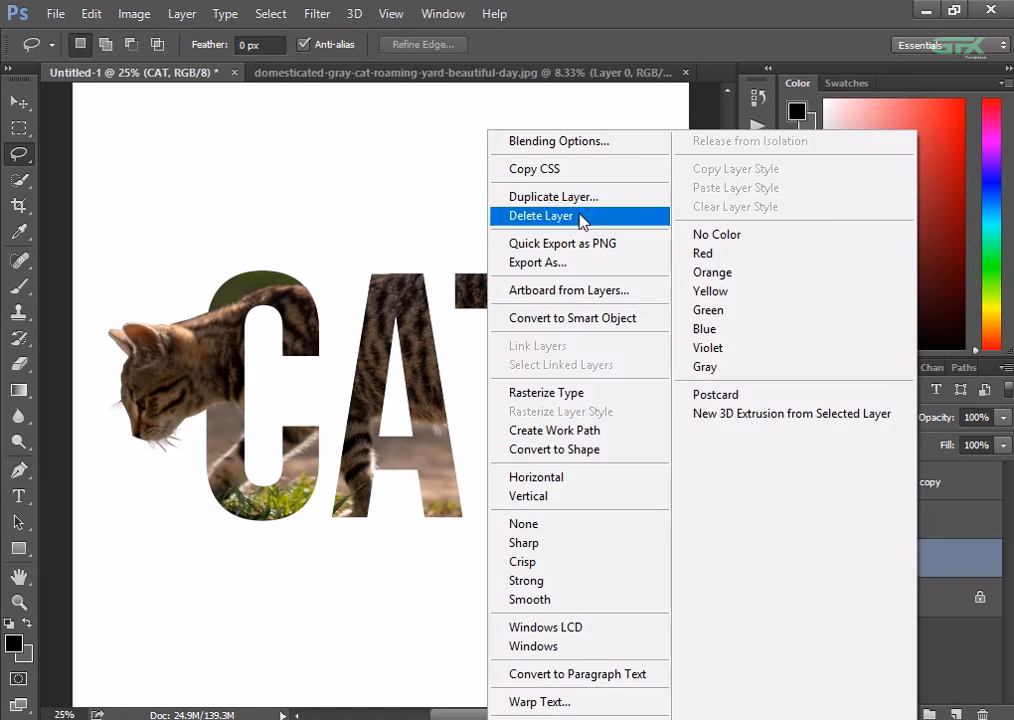
pyautogui.click(572, 160)
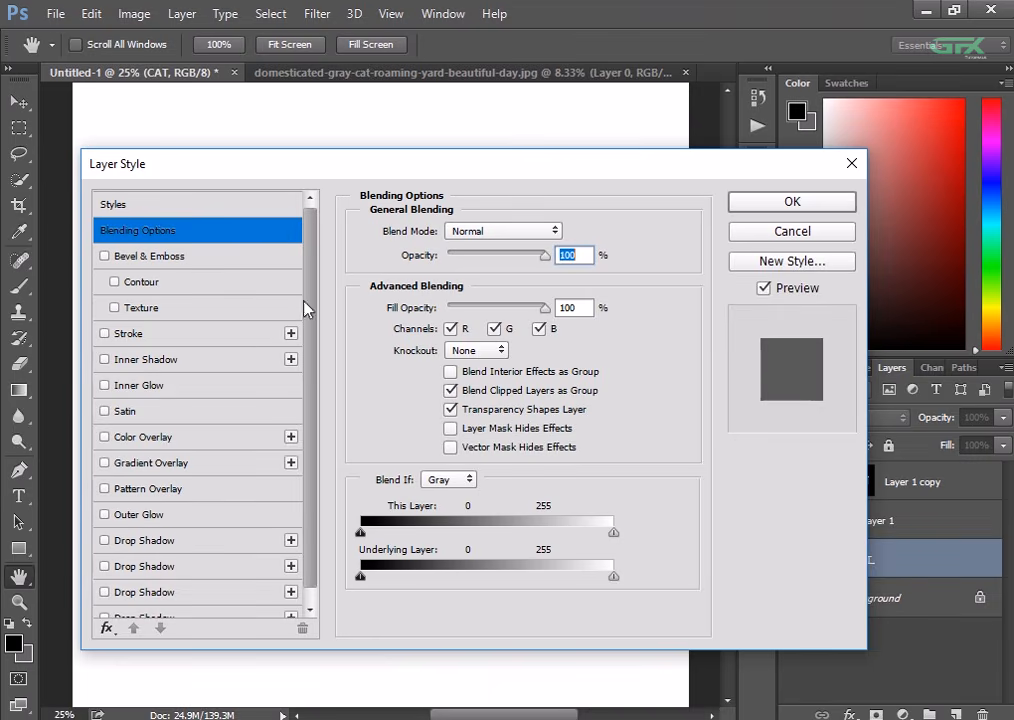
pyautogui.click(106, 339)
pyautogui.click(122, 342)
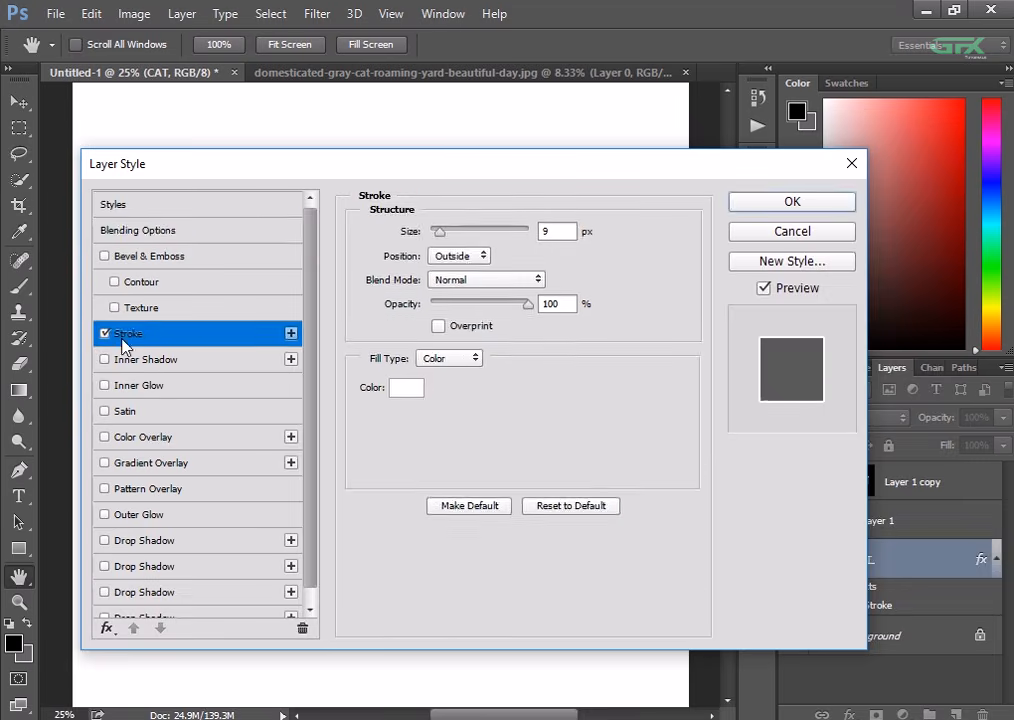
pyautogui.moveTo(466, 177); pyautogui.dragTo(771, 193)
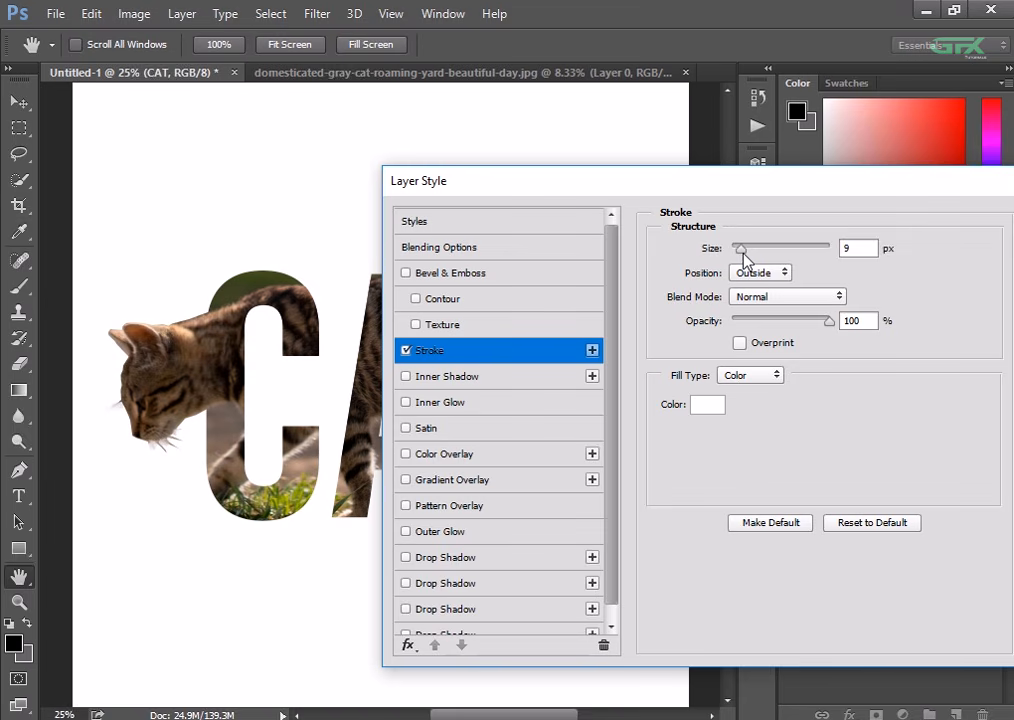
pyautogui.moveTo(743, 253); pyautogui.dragTo(748, 252)
pyautogui.click(507, 359)
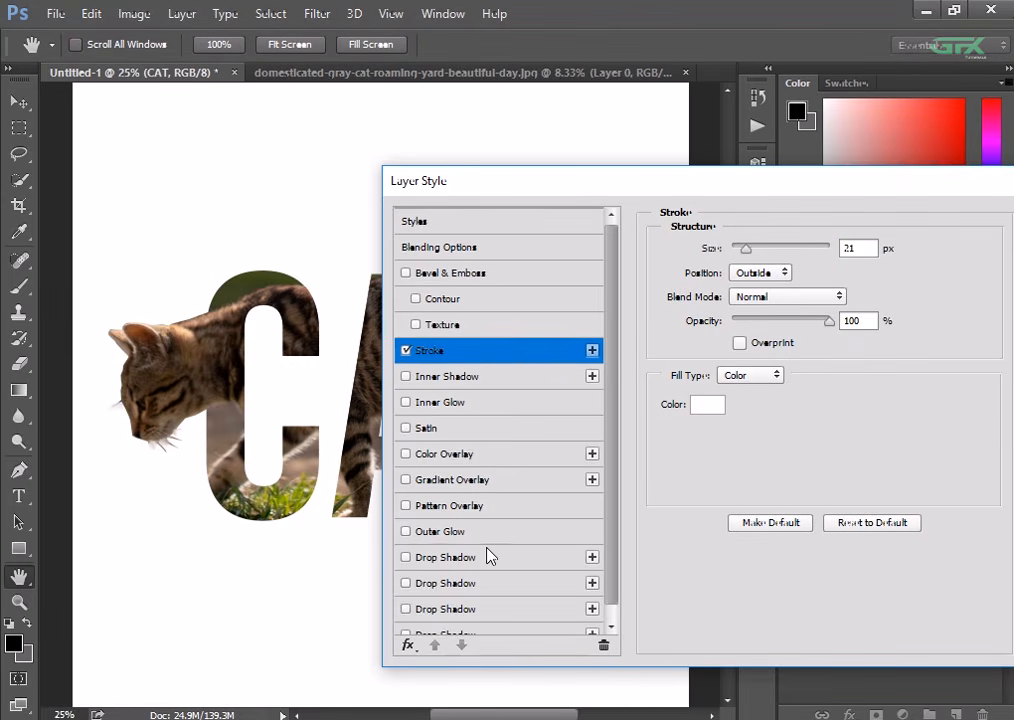
# Add a Drop Shadow to the CAT text layer with 53% opacity and 47 px distance, and apply the layer style
pyautogui.scroll(-1, 488, 555)
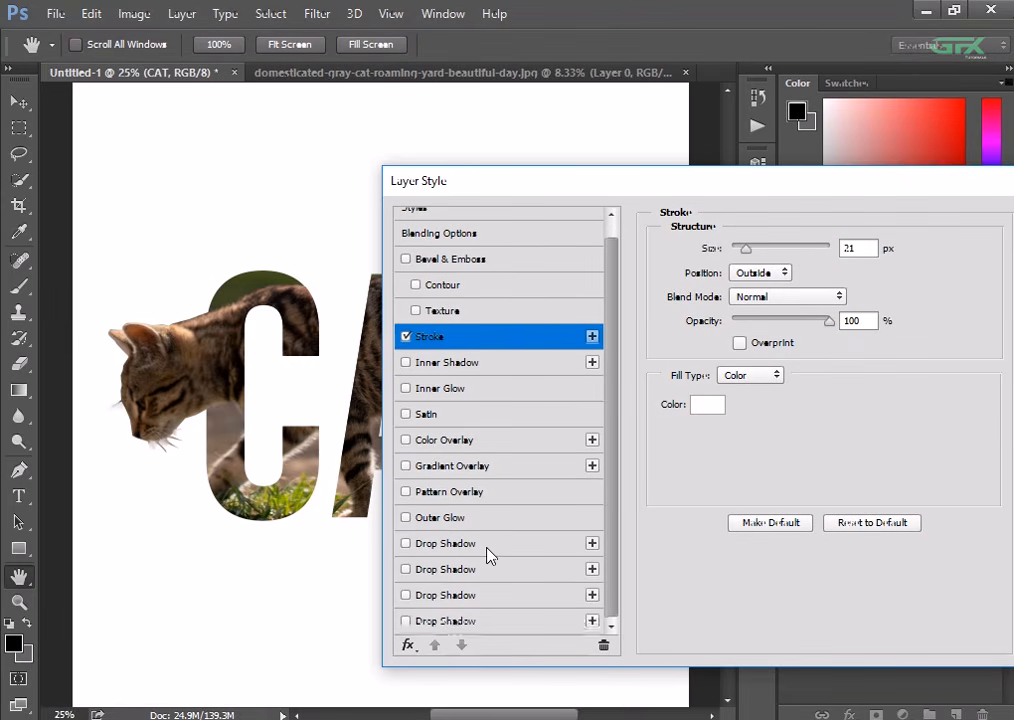
pyautogui.click(484, 621)
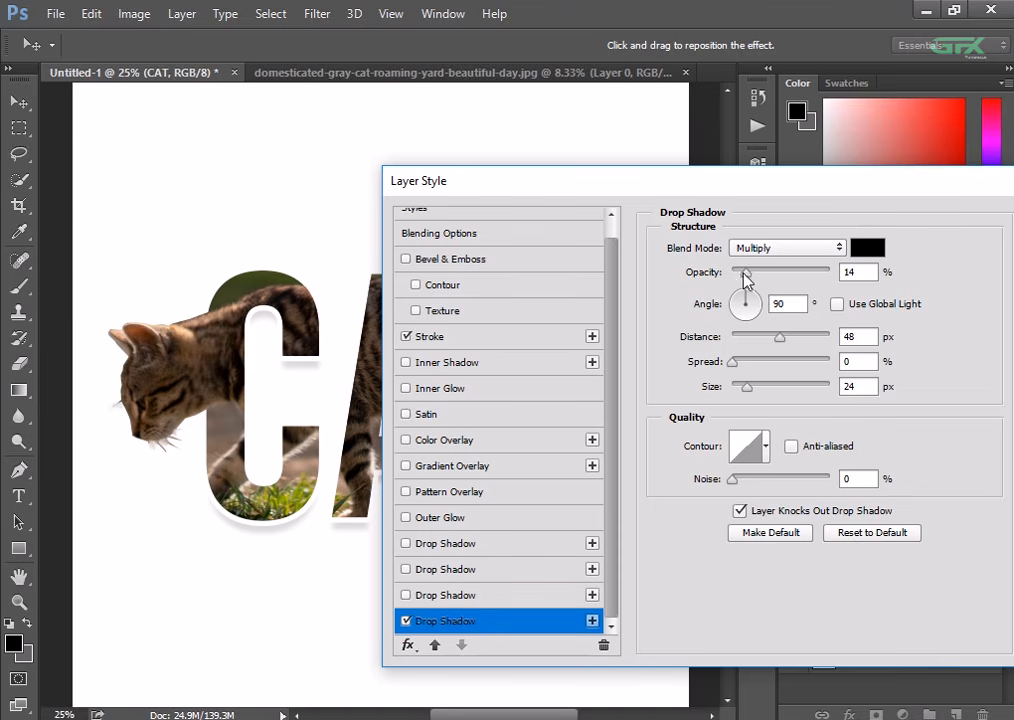
pyautogui.moveTo(747, 276); pyautogui.dragTo(785, 276)
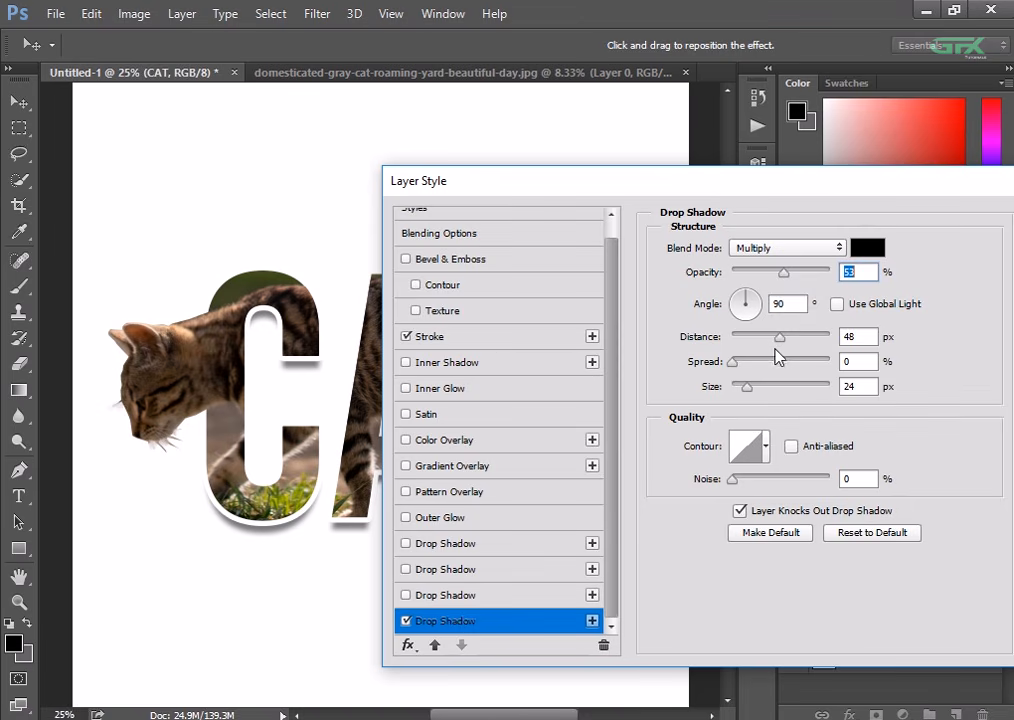
pyautogui.moveTo(777, 346); pyautogui.dragTo(778, 334)
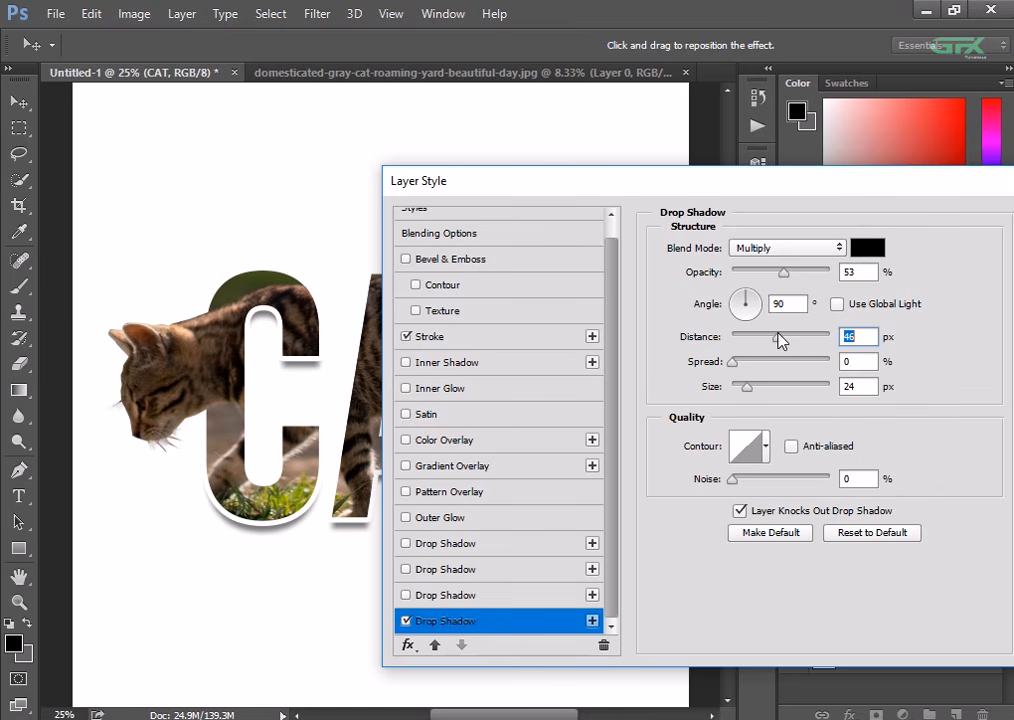
pyautogui.moveTo(777, 334); pyautogui.dragTo(779, 335)
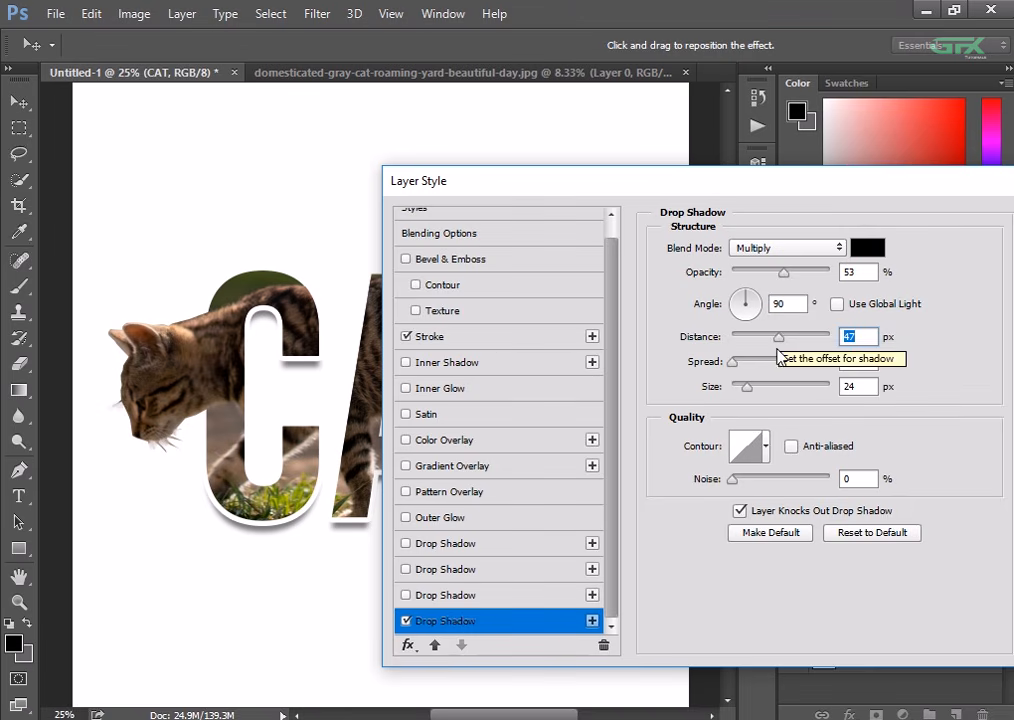
pyautogui.press('Tab')
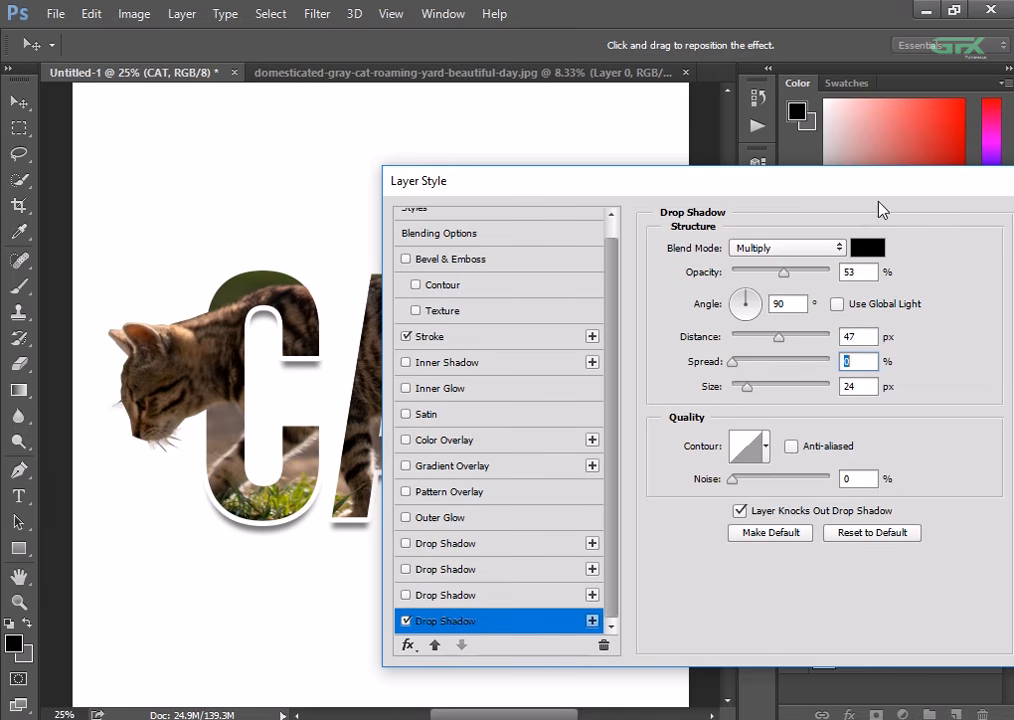
pyautogui.moveTo(878, 186); pyautogui.dragTo(757, 199)
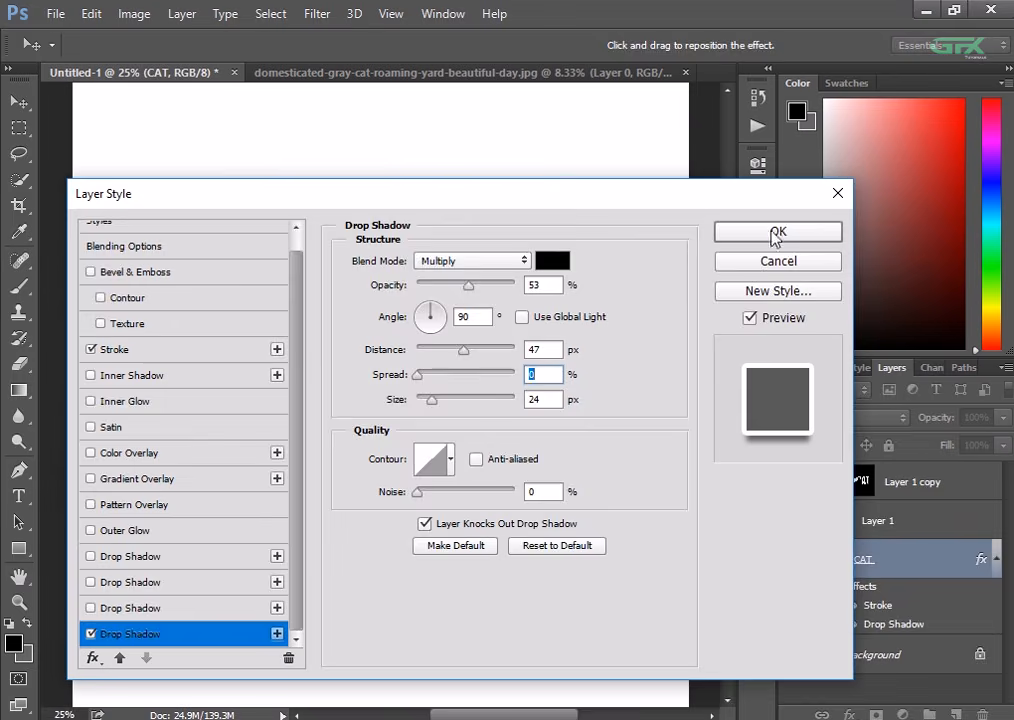
pyautogui.click(788, 238)
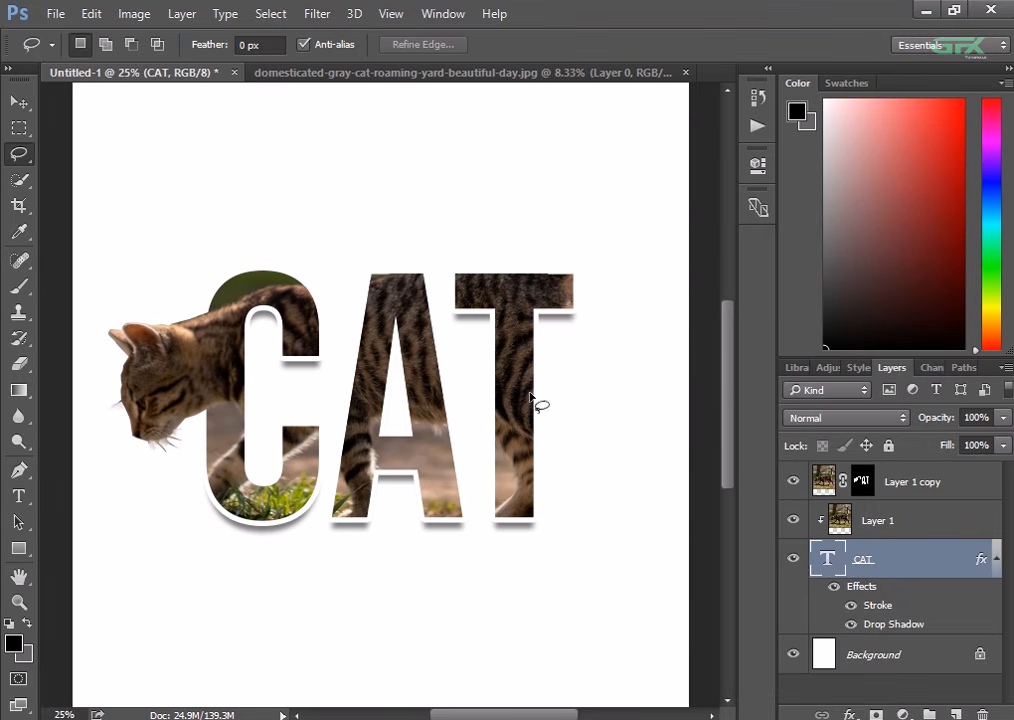
# Add a Drop Shadow effect to the layer style of Layer 1 copy
pyautogui.click(19, 102)
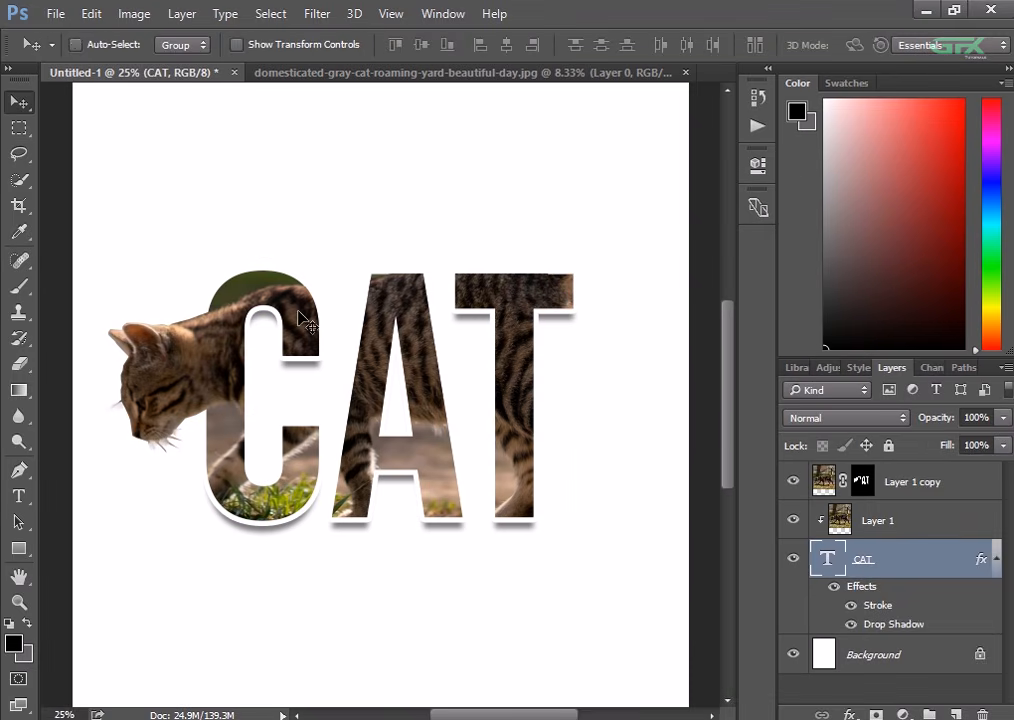
pyautogui.hotkey('ctrl', '-')
pyautogui.hotkey('ctrl', '+')
pyautogui.click(896, 485)
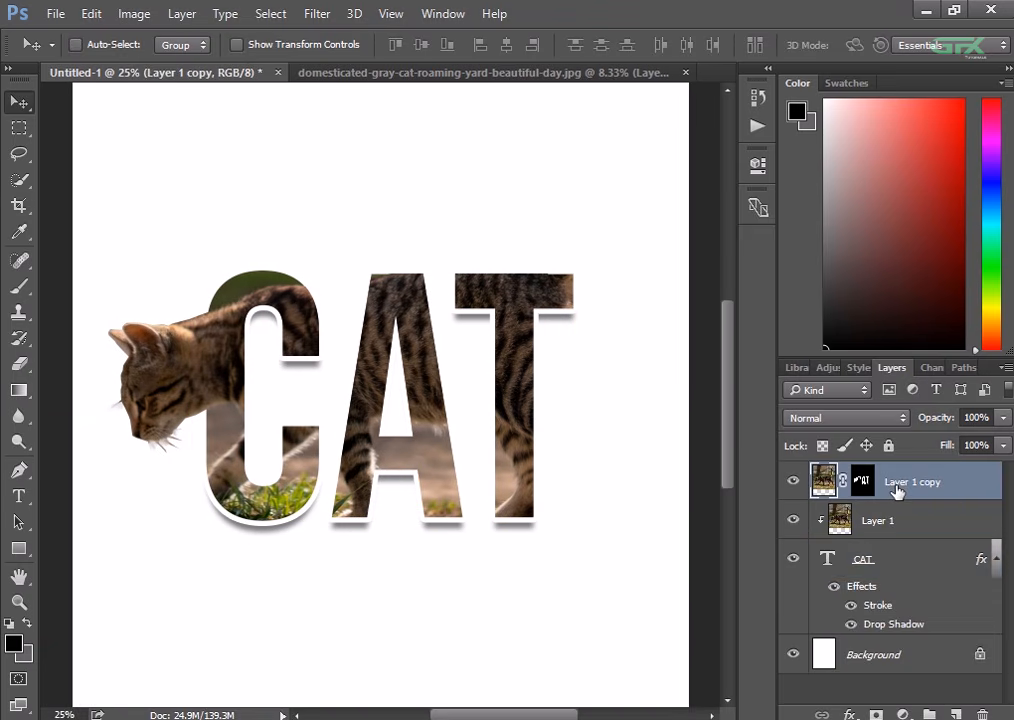
pyautogui.rightClick(896, 490)
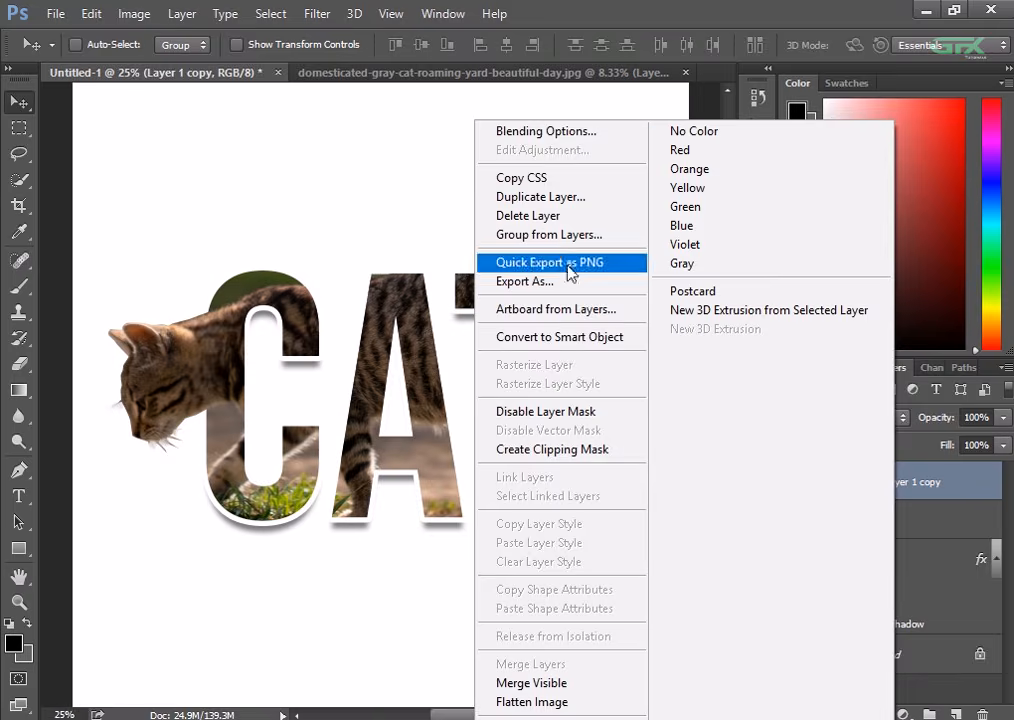
pyautogui.click(546, 131)
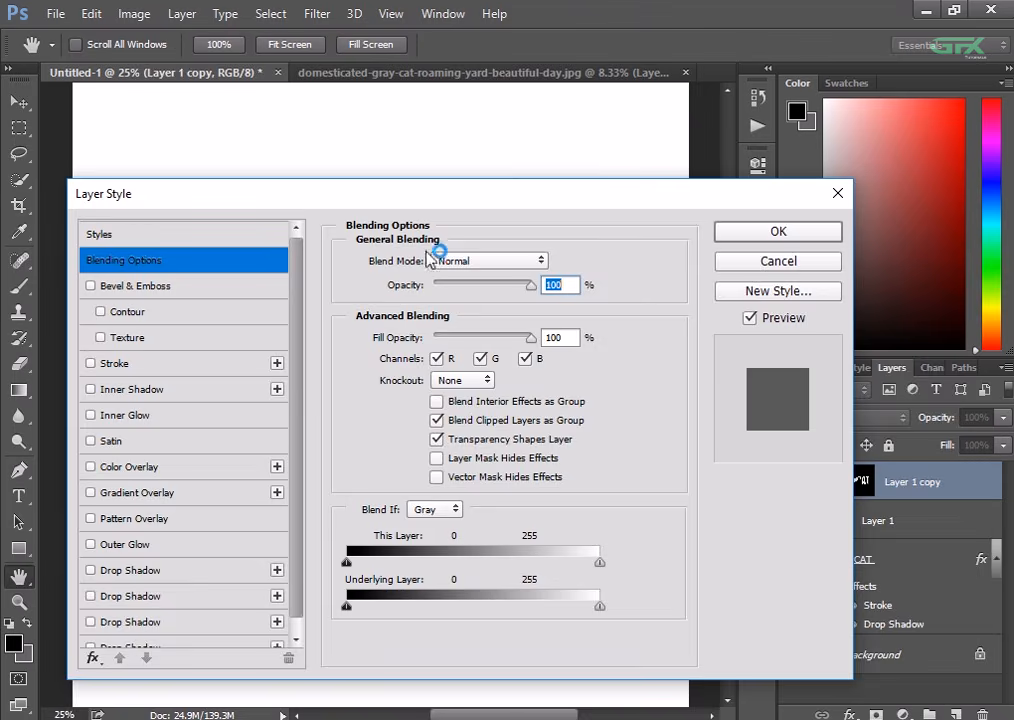
pyautogui.moveTo(419, 205); pyautogui.dragTo(656, 158)
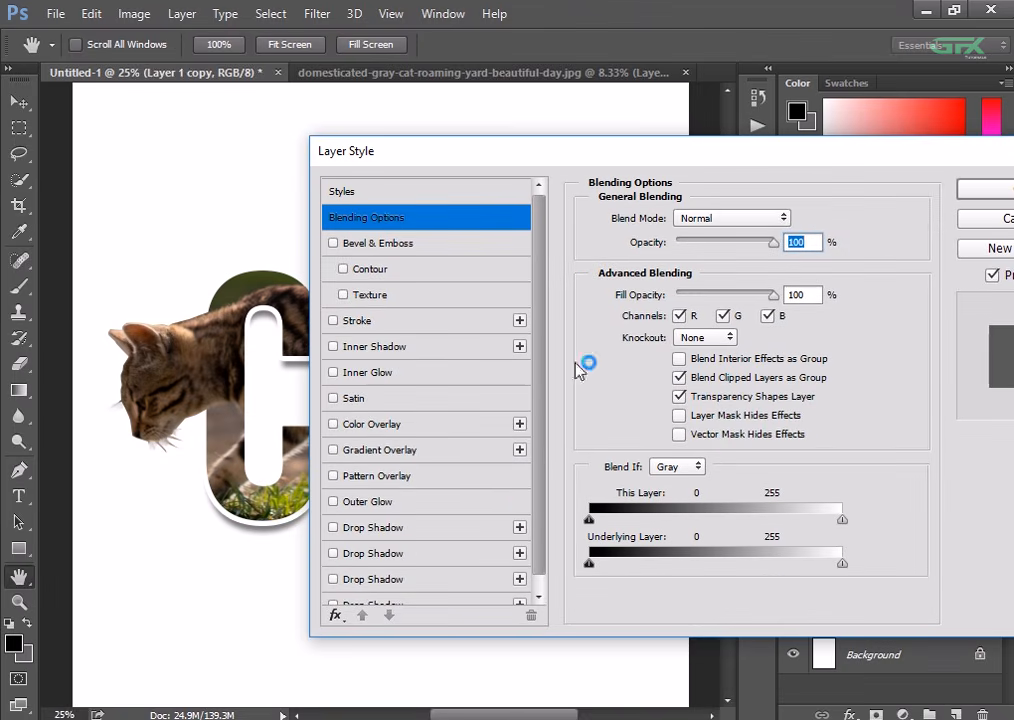
pyautogui.scroll(-1, 540, 520)
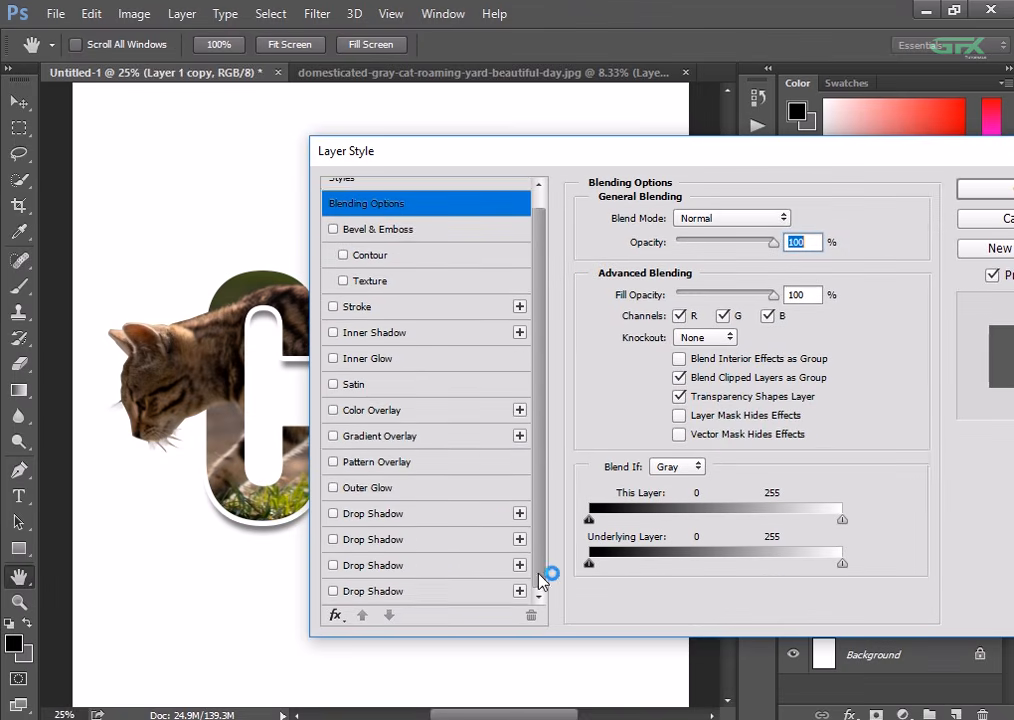
pyautogui.click(445, 592)
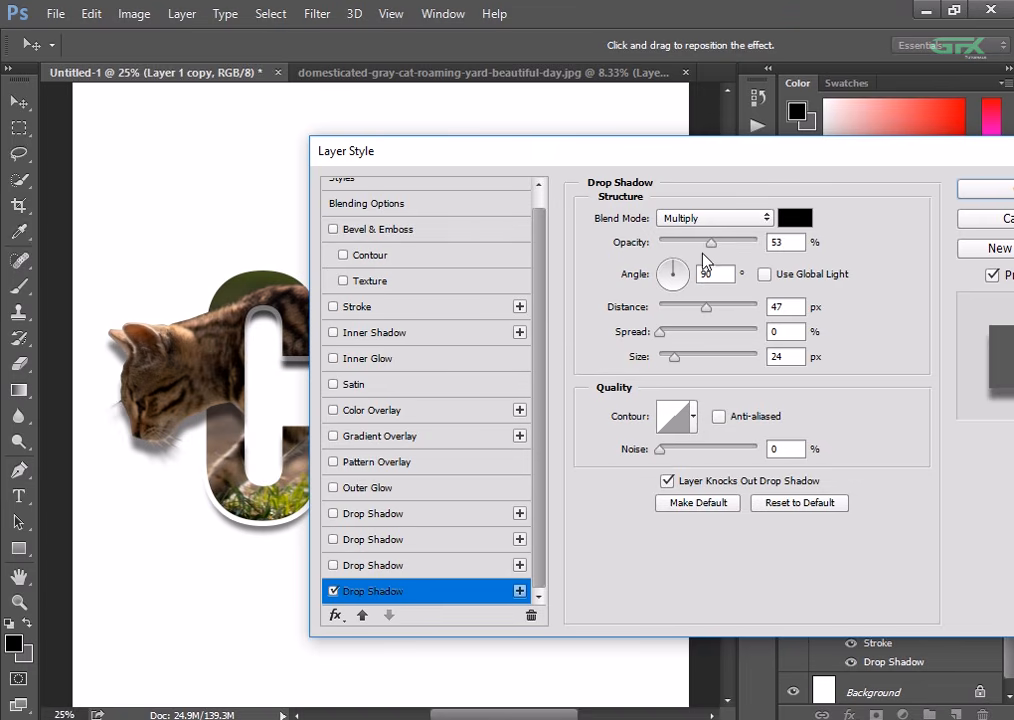
# Set the opacity of Layer 1 copy's Drop Shadow to 9% and apply the layer style
pyautogui.moveTo(706, 245); pyautogui.dragTo(661, 245)
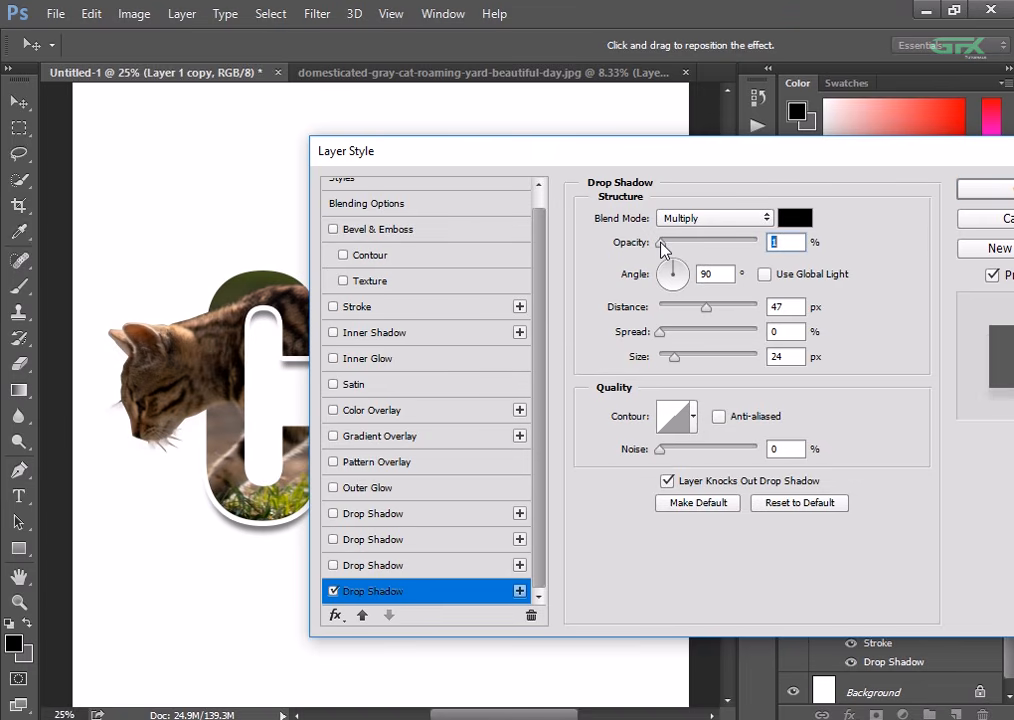
pyautogui.moveTo(661, 243); pyautogui.dragTo(669, 243)
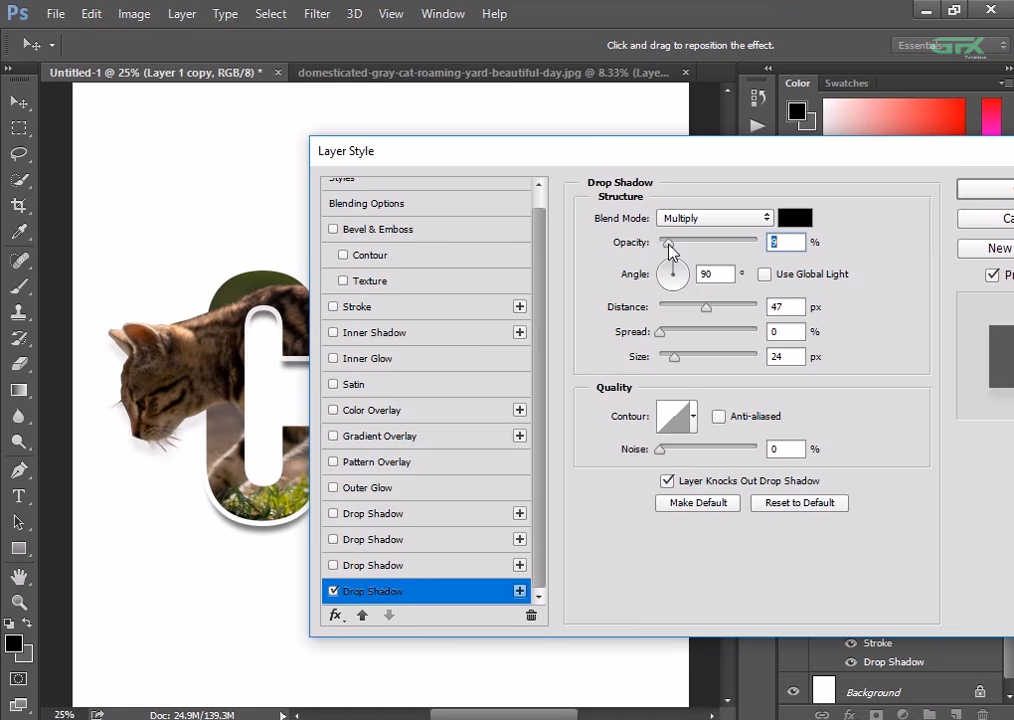
pyautogui.moveTo(758, 172); pyautogui.dragTo(660, 178)
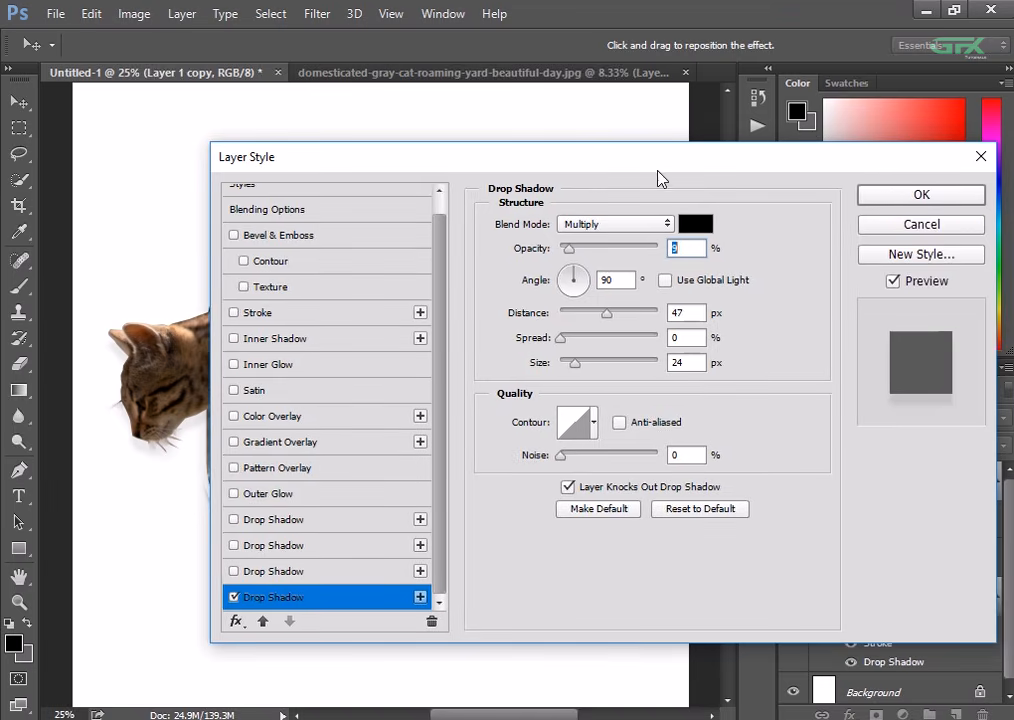
pyautogui.click(893, 199)
# Add a Solid Color fill layer directly above the Background layer
pyautogui.hotkey('ctrl', '-')
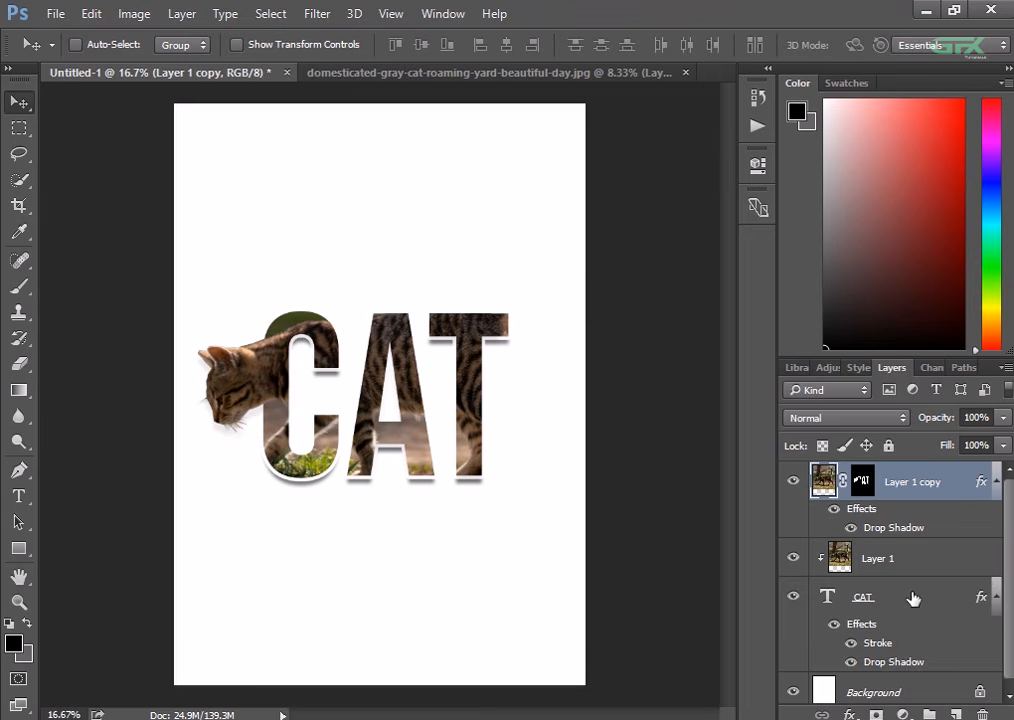
pyautogui.scroll(-1, 913, 598)
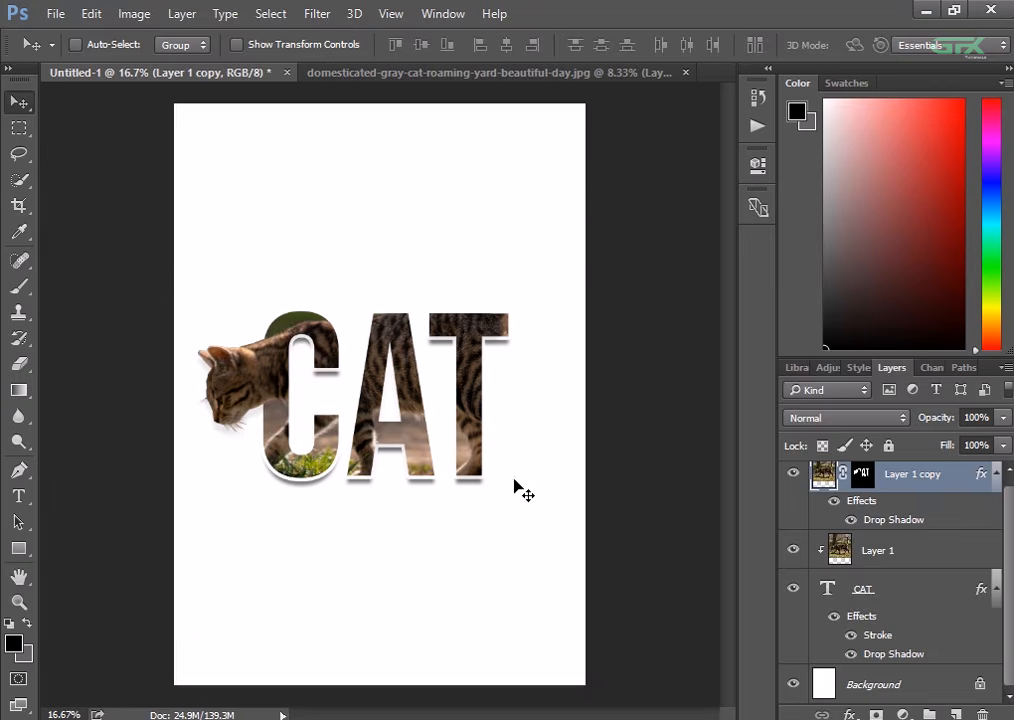
pyautogui.hotkey('ctrl', '+')
pyautogui.hotkey('ctrl', '+')
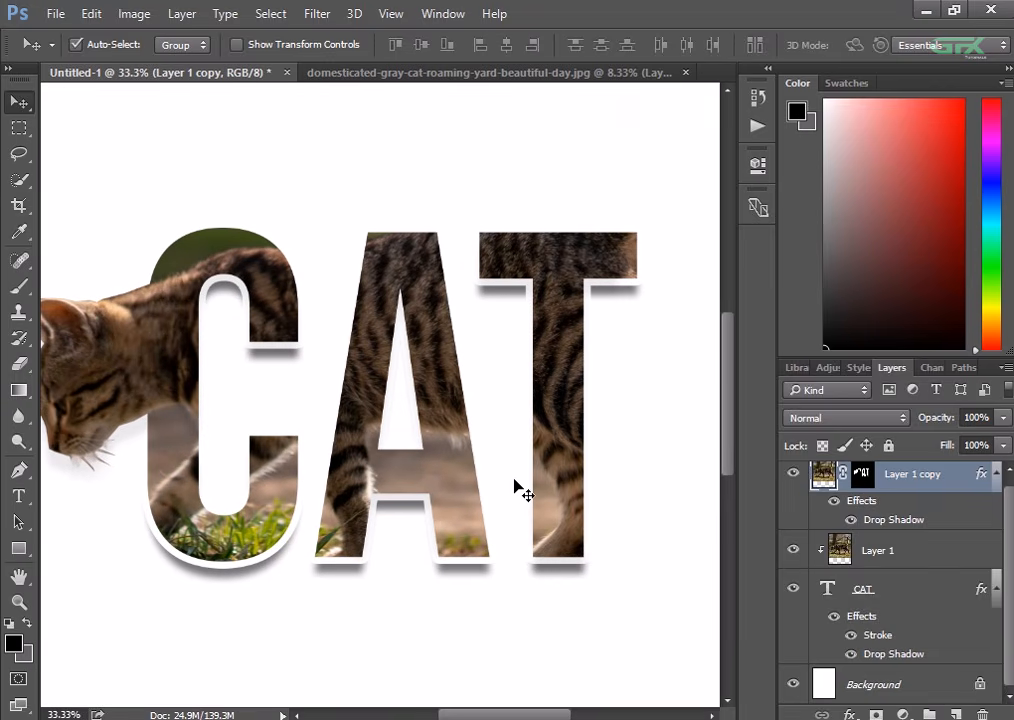
pyautogui.hotkey('ctrl', '-')
pyautogui.hotkey('ctrl', '-')
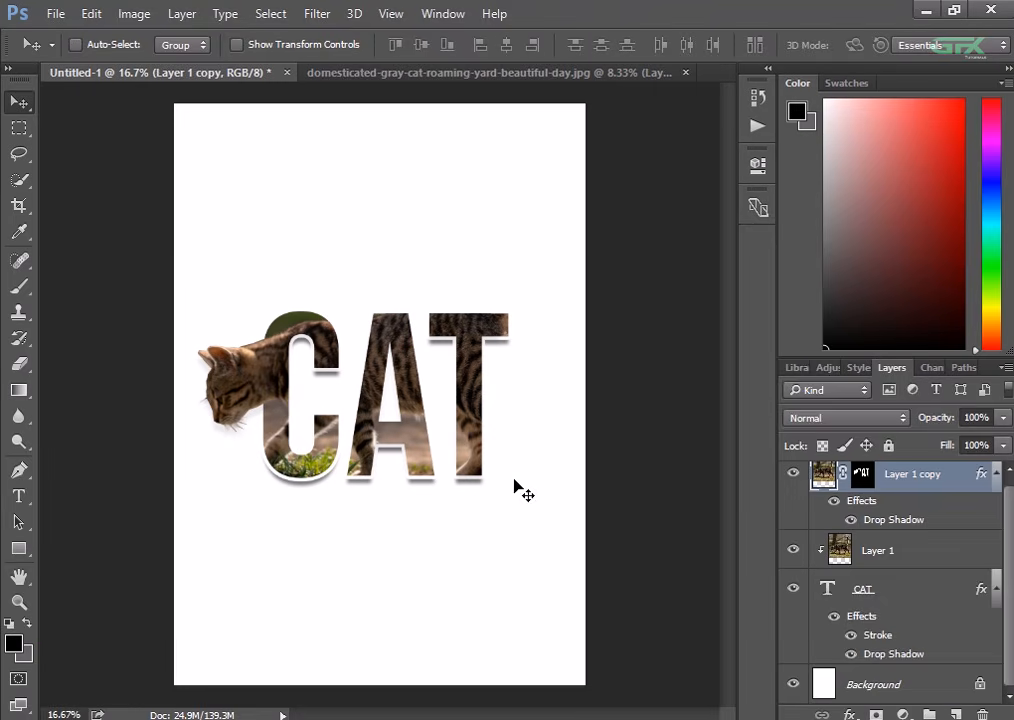
pyautogui.click(889, 680)
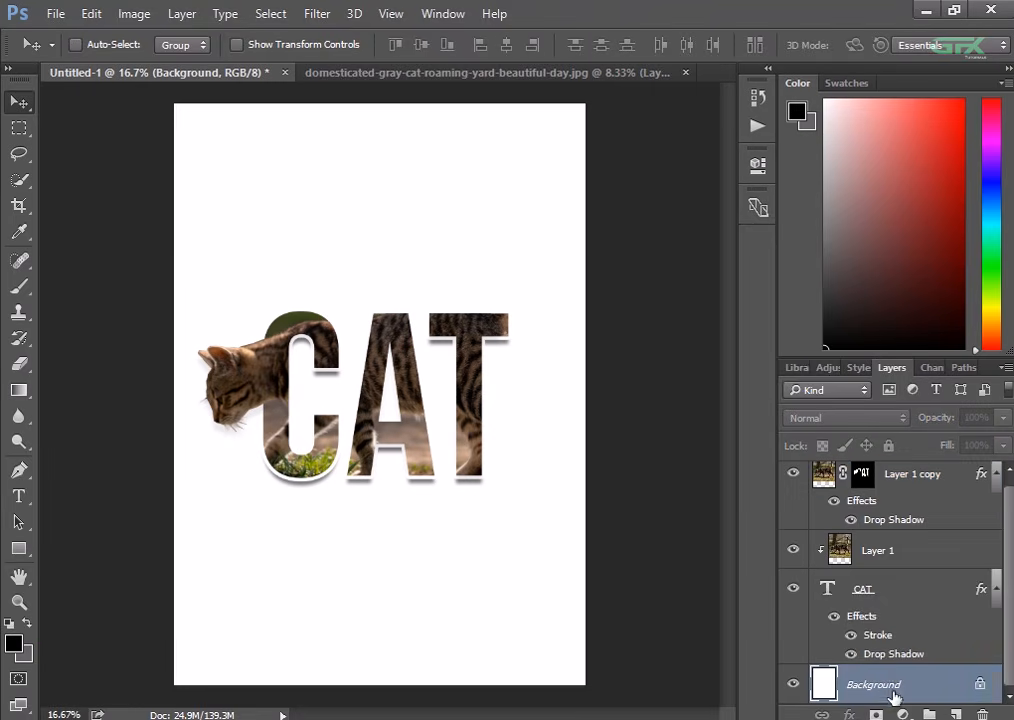
pyautogui.click(903, 714)
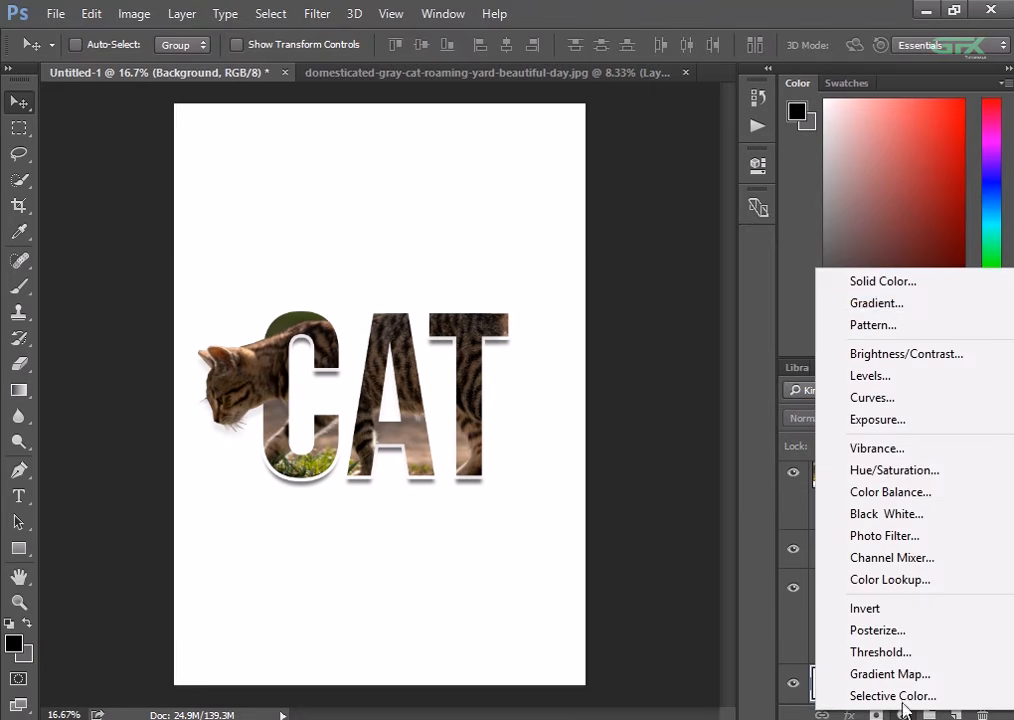
pyautogui.click(856, 296)
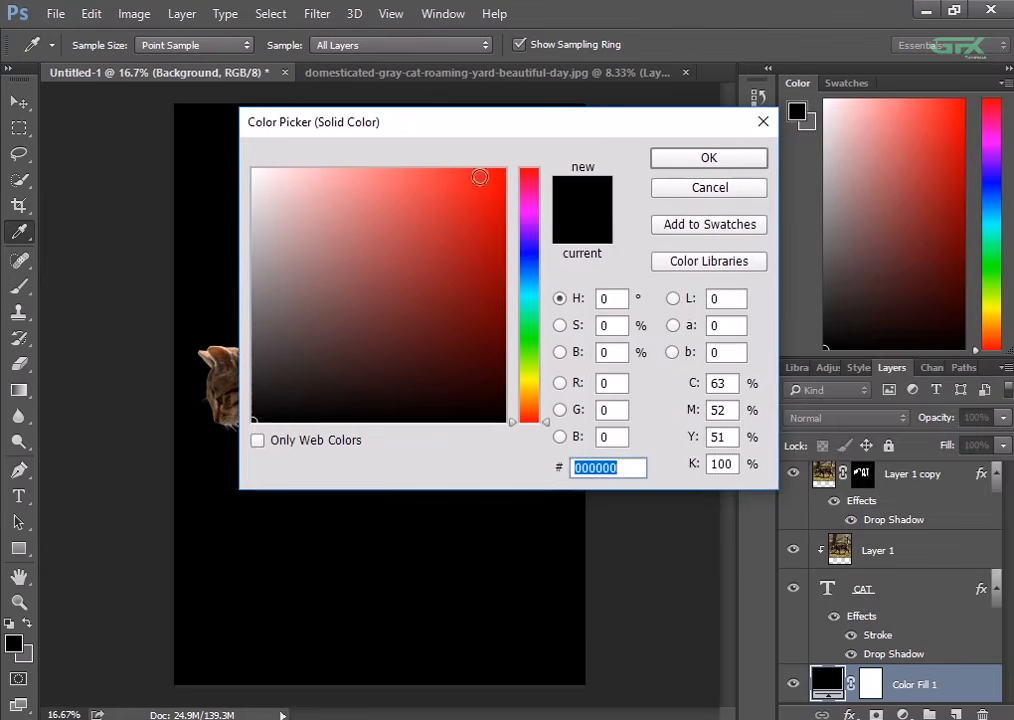
pyautogui.moveTo(523, 137); pyautogui.dragTo(712, 131)
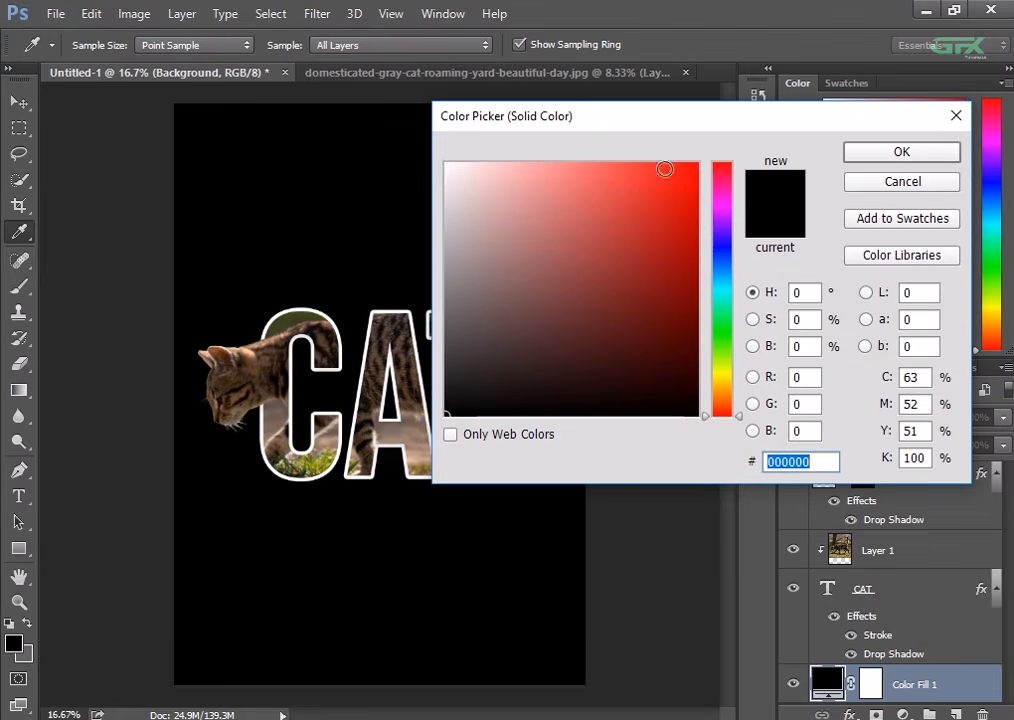
# Sample a brown (#7e664e) from the cat photo inside the letter A as the fill layer's colour and confirm it
pyautogui.click(416, 404)
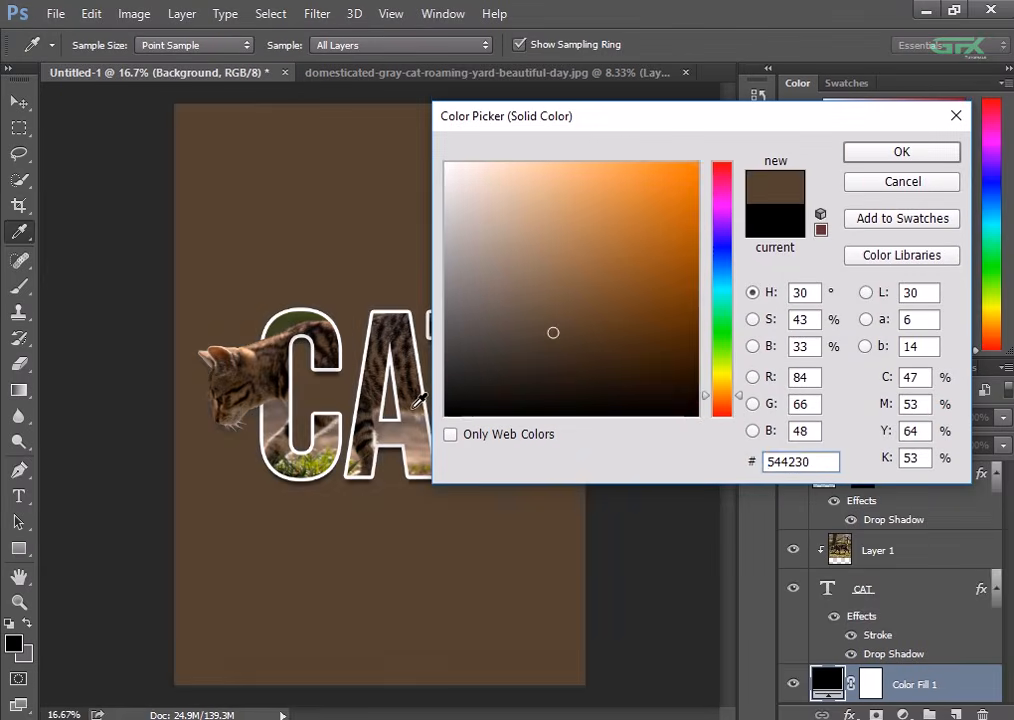
pyautogui.click(426, 404)
pyautogui.click(421, 402)
pyautogui.click(421, 400)
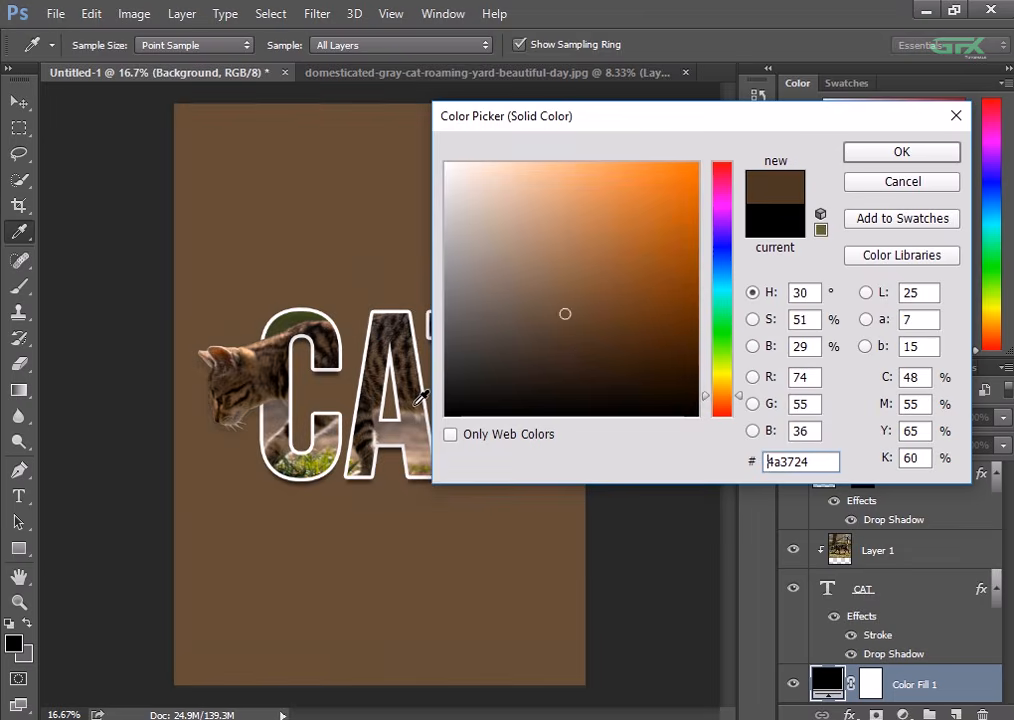
pyautogui.click(420, 402)
pyautogui.click(418, 405)
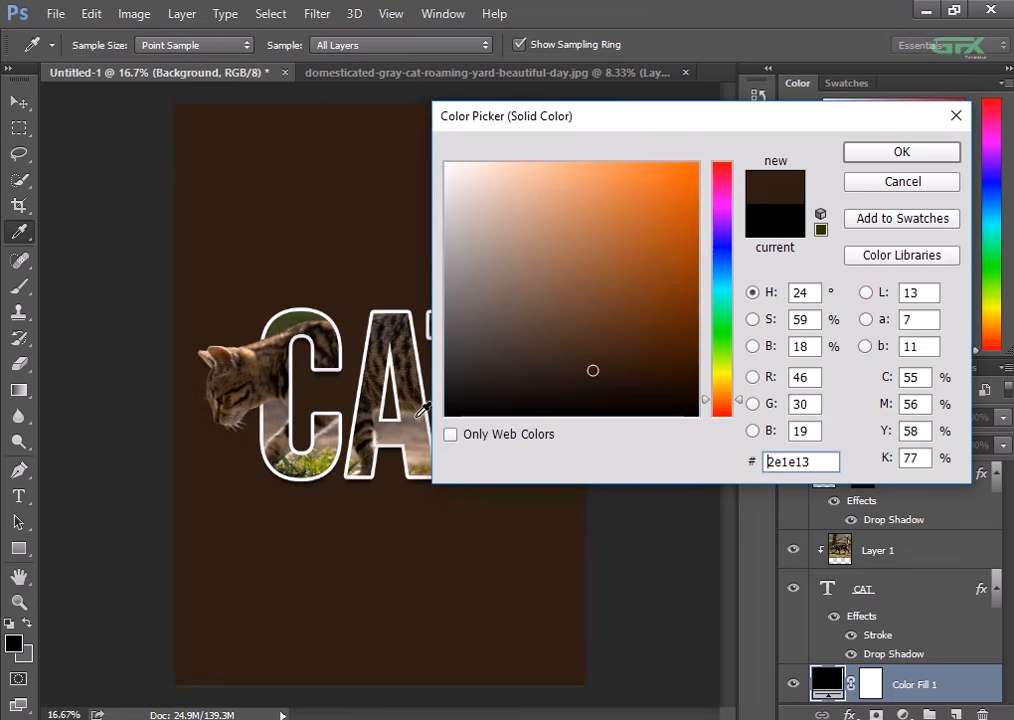
pyautogui.click(418, 404)
pyautogui.click(417, 403)
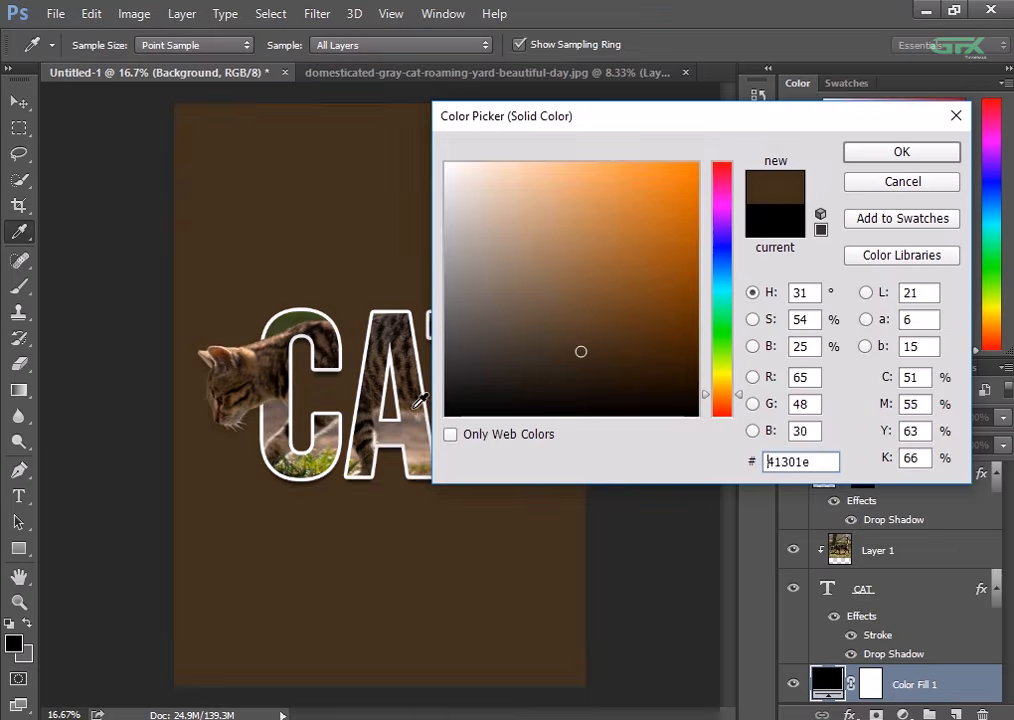
pyautogui.click(419, 402)
pyautogui.click(423, 406)
pyautogui.click(422, 420)
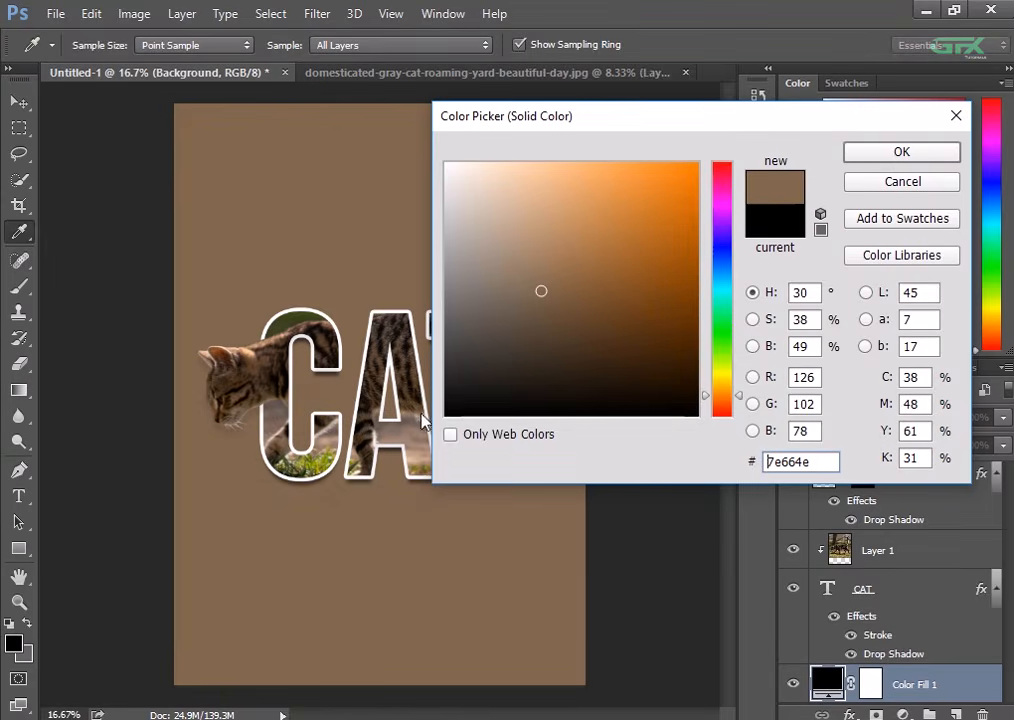
pyautogui.click(899, 152)
# Examine the CAT lettering with its stroke and shadows against the brown background, both close up and full page
pyautogui.press('v')
pyautogui.hotkey('ctrl', '+')
pyautogui.hotkey('ctrl', '+')
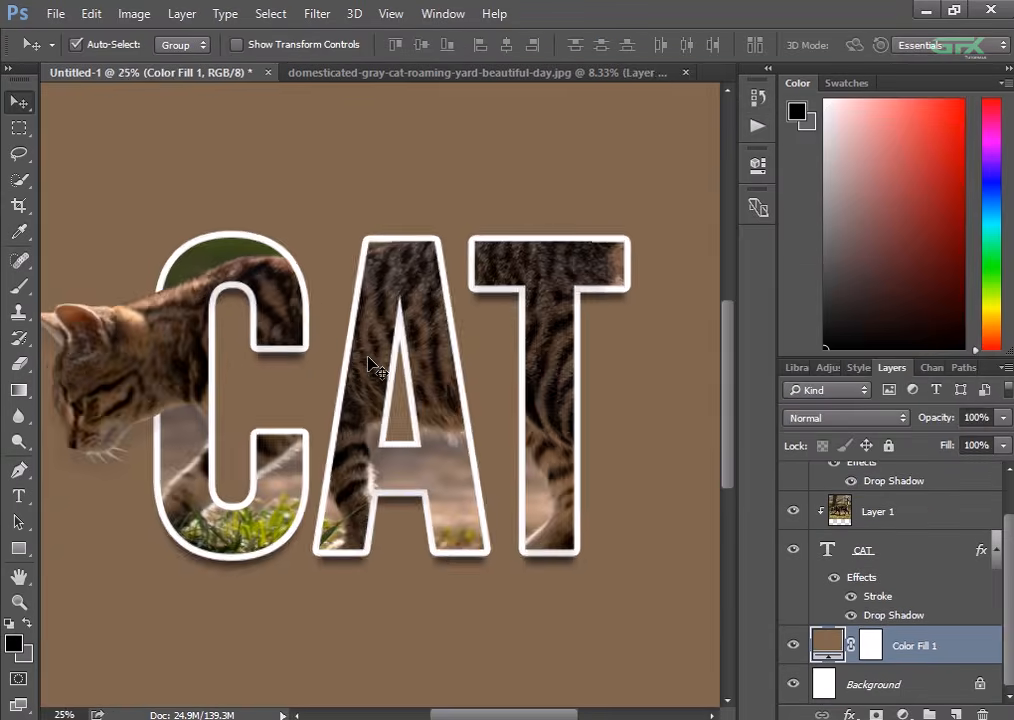
pyautogui.hotkey('ctrl', '-')
pyautogui.press('ctrl')
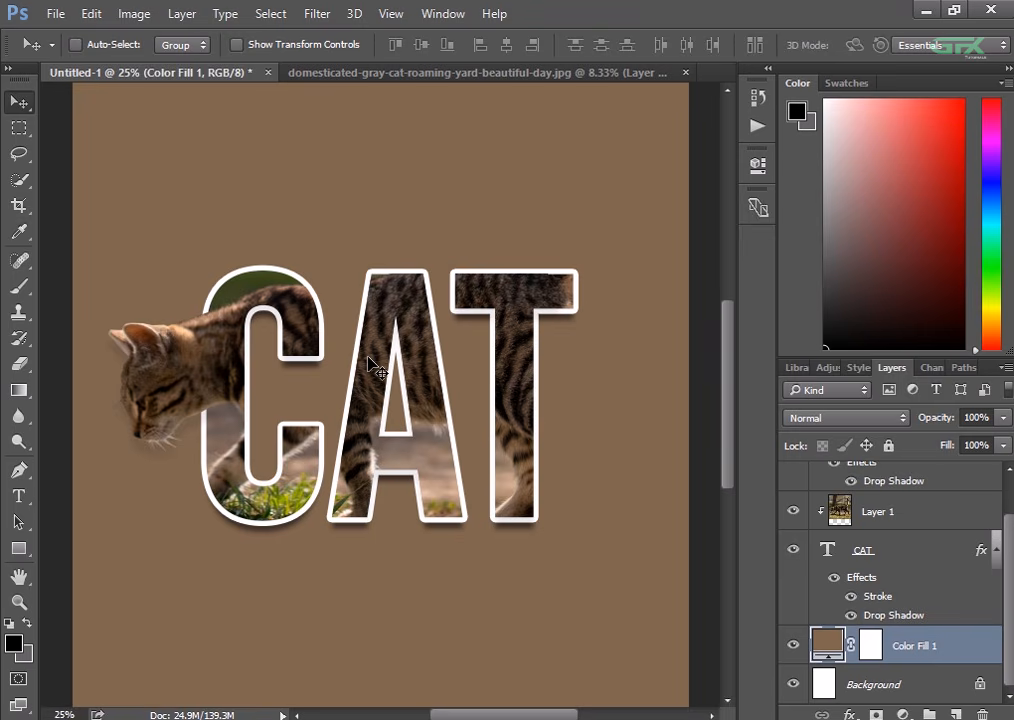
pyautogui.hotkey('ctrl', '-')
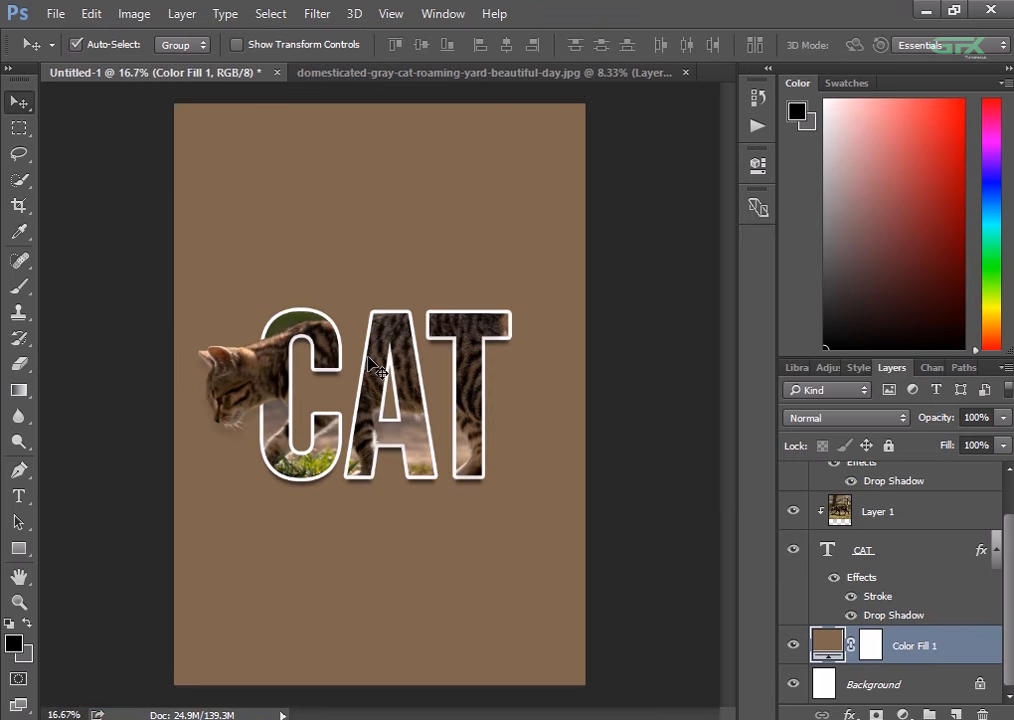
pyautogui.press('ctrl')
# Merge all layers from Layer 1 copy down to Background into a single layer
pyautogui.scroll(1, 930, 556)
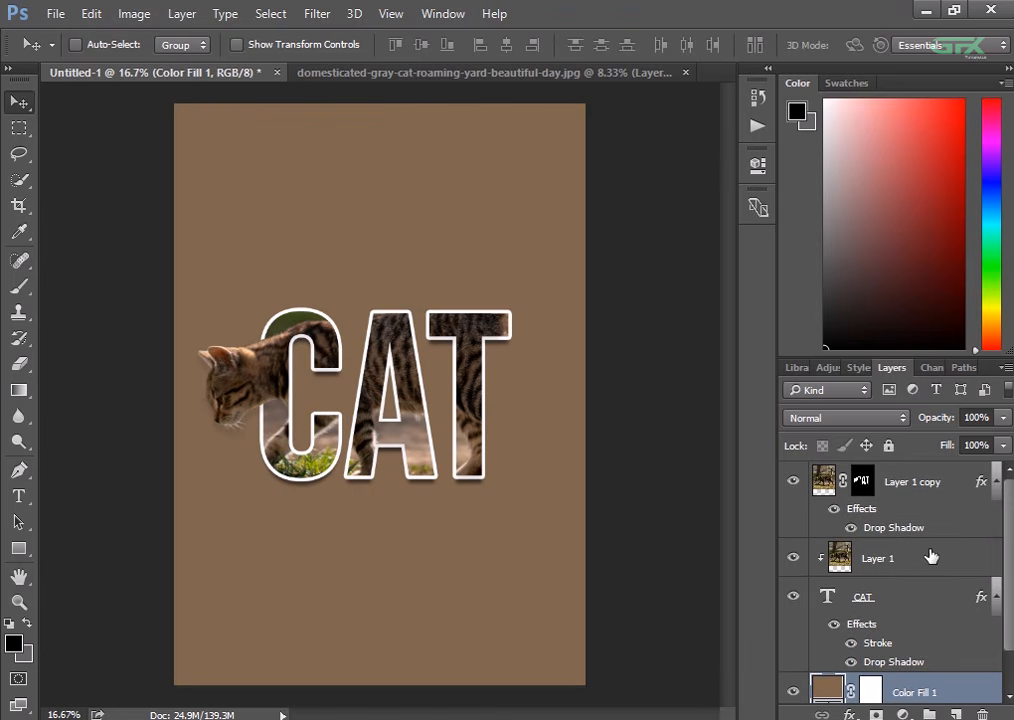
pyautogui.click(862, 490)
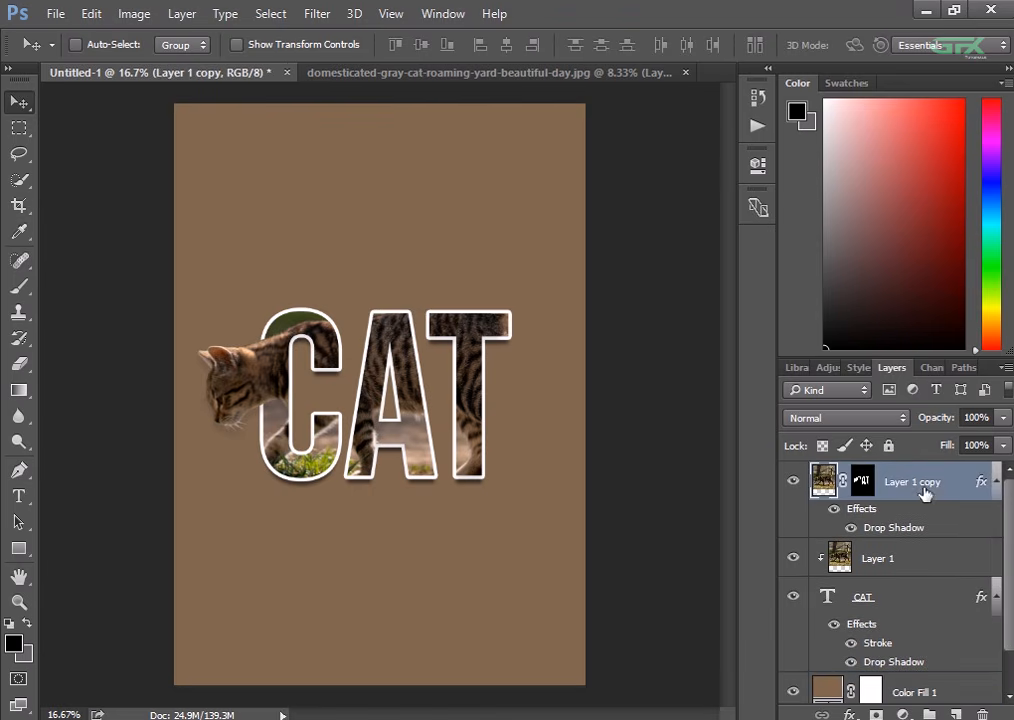
pyautogui.keyDown('ctrl'); pyautogui.click(906, 561); pyautogui.keyUp('ctrl')
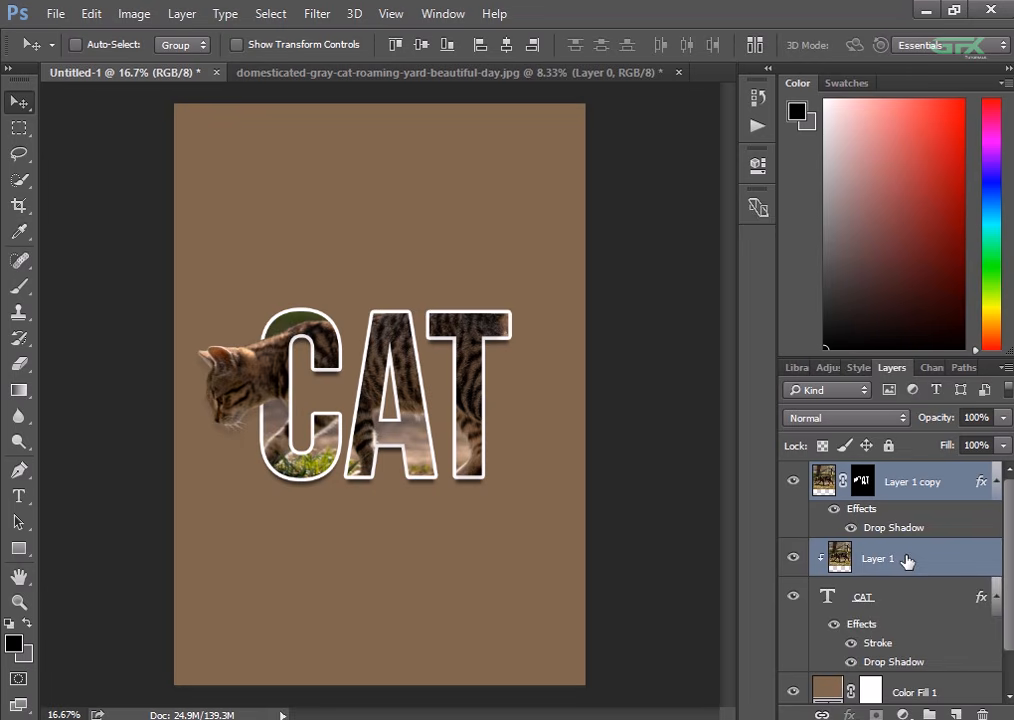
pyautogui.scroll(-1, 906, 561)
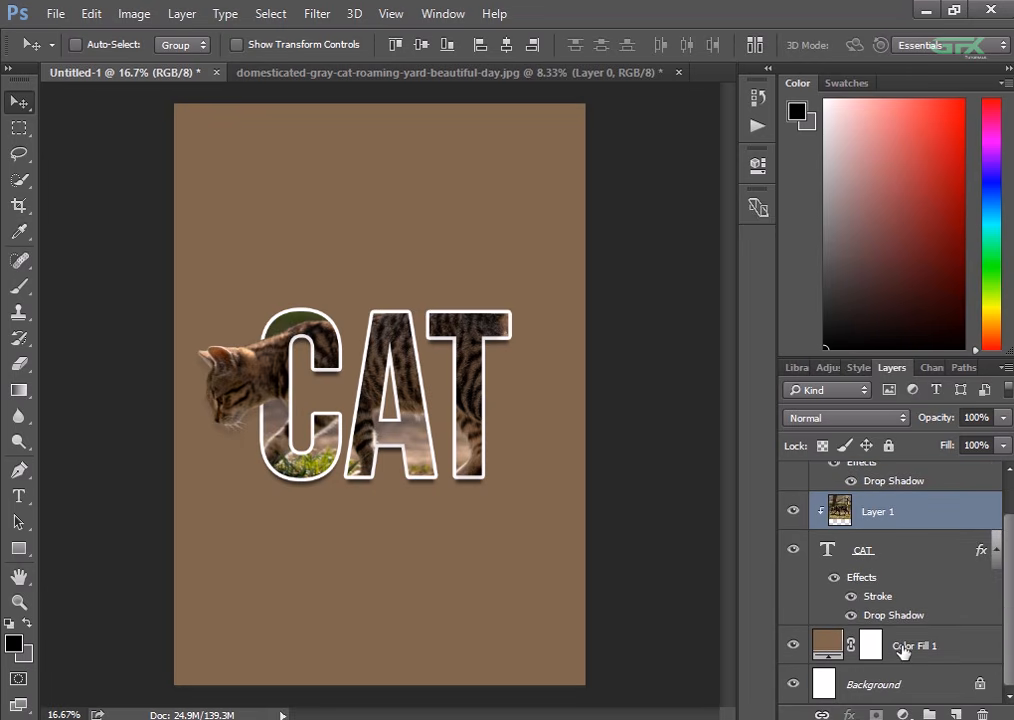
pyautogui.scroll(1, 914, 658)
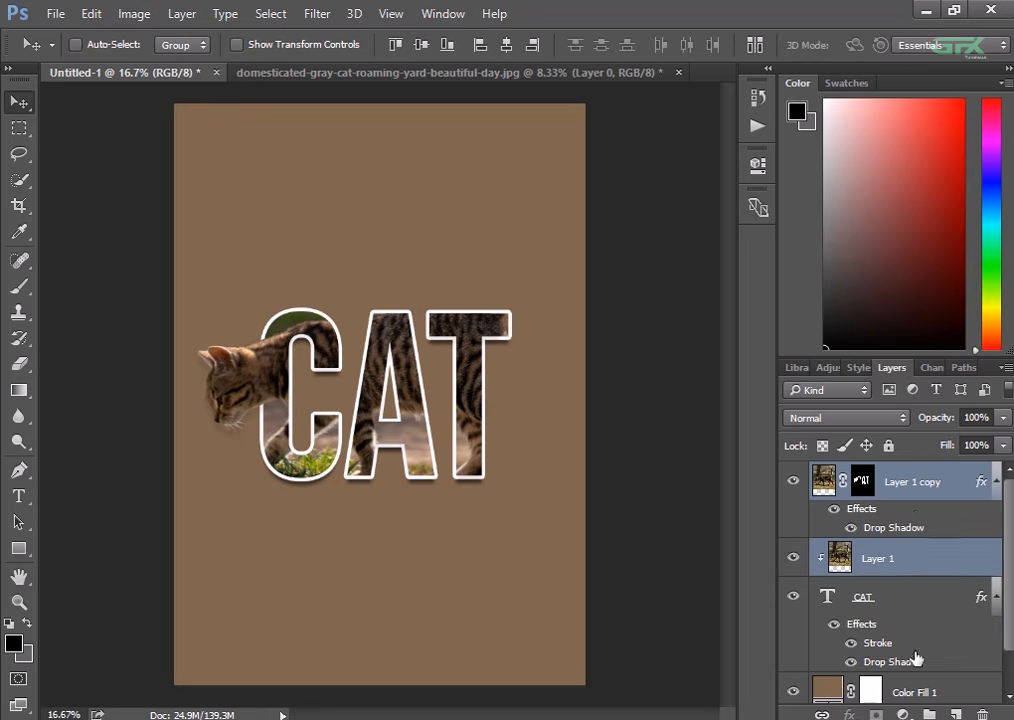
pyautogui.click(916, 490)
pyautogui.scroll(-1, 916, 497)
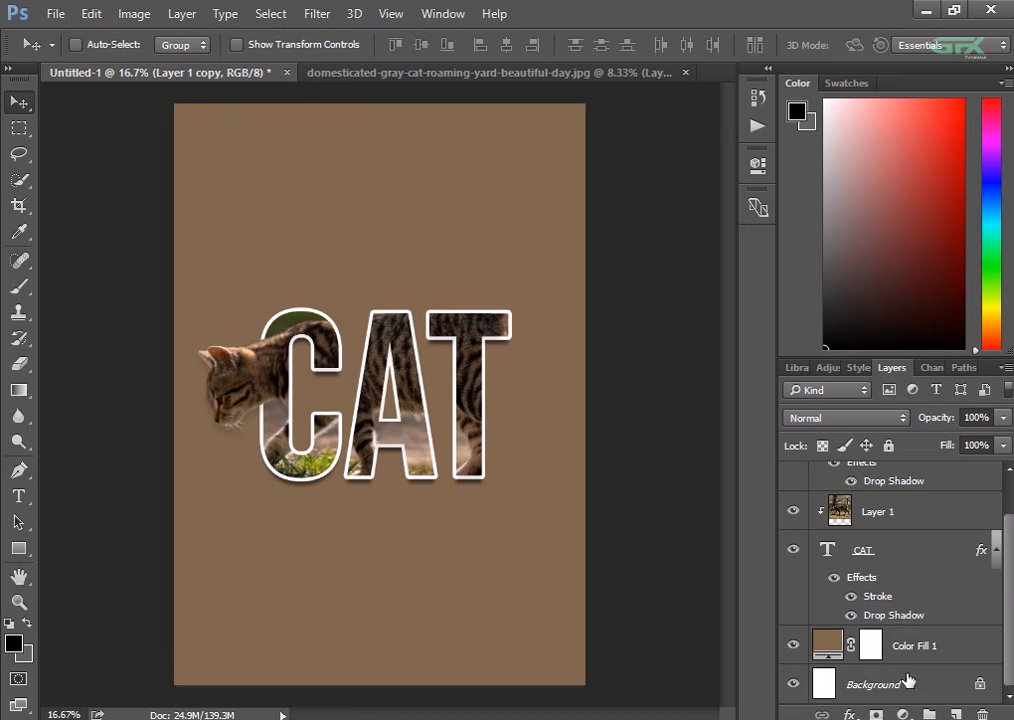
pyautogui.keyDown('shift'); pyautogui.click(906, 686); pyautogui.keyUp('shift')
pyautogui.rightClick(906, 686)
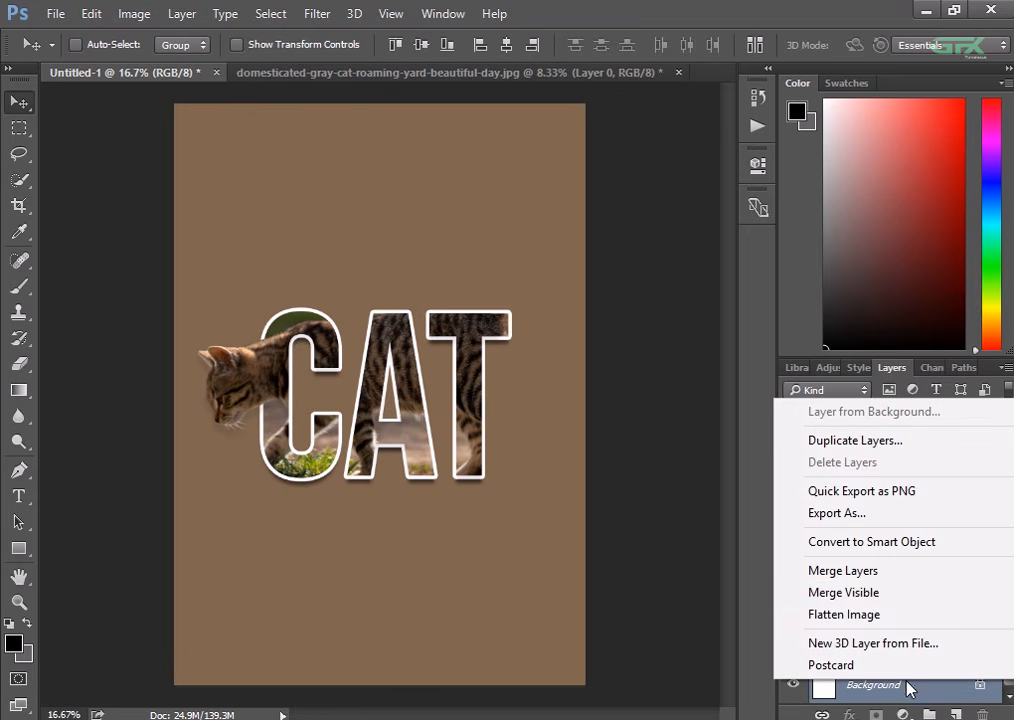
pyautogui.click(863, 575)
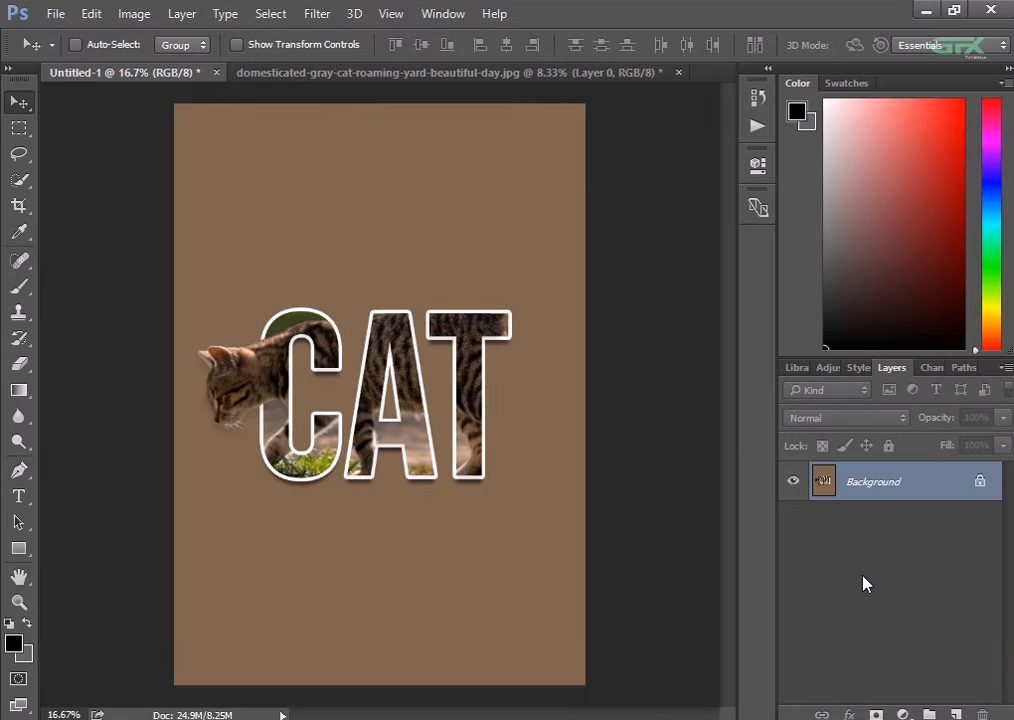
# In the Camera Raw filter, set Exposure +0.20, Contrast -13, Highlights +3, Shadows +8, Whites +25, Blacks +11, Clarity +36 and Temperature -1
pyautogui.click(320, 16)
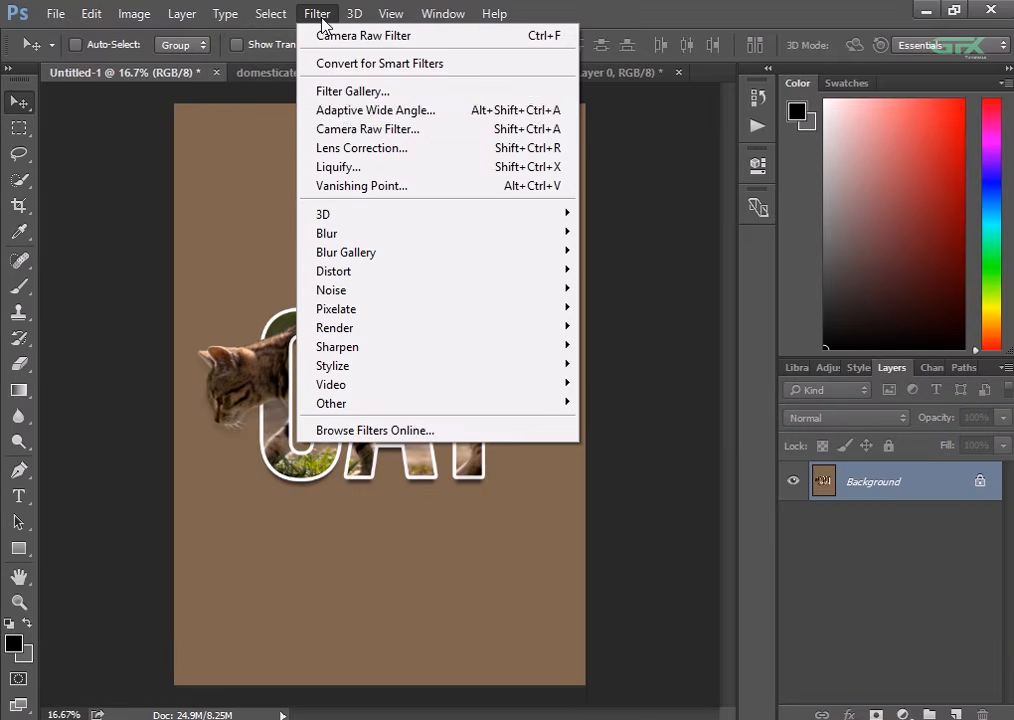
pyautogui.click(345, 129)
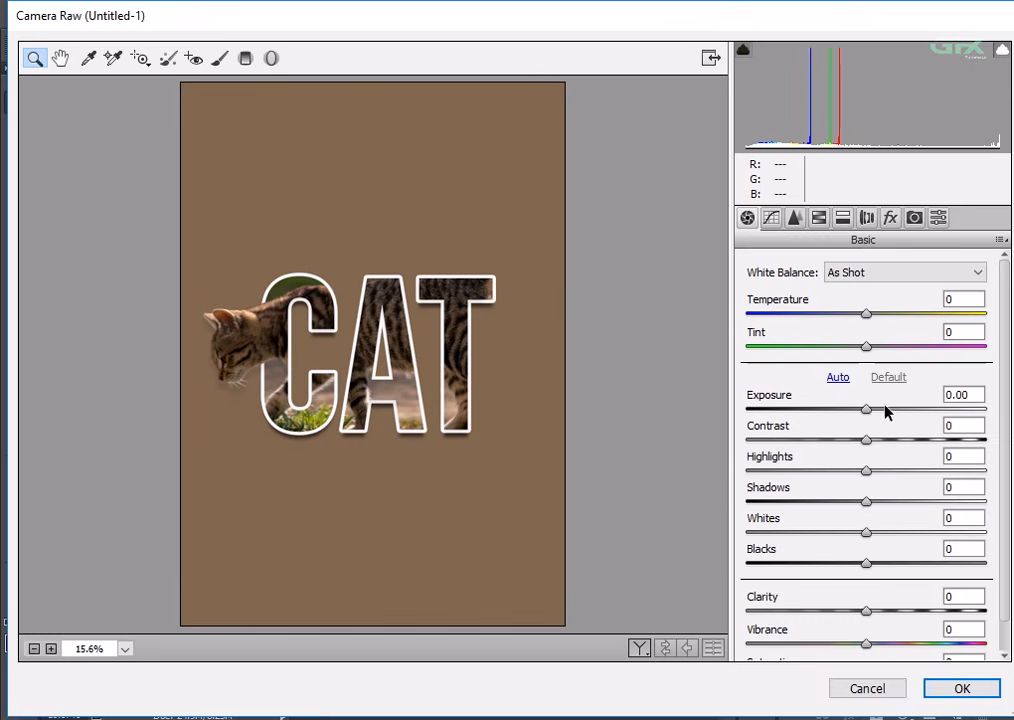
pyautogui.moveTo(867, 411); pyautogui.dragTo(872, 414)
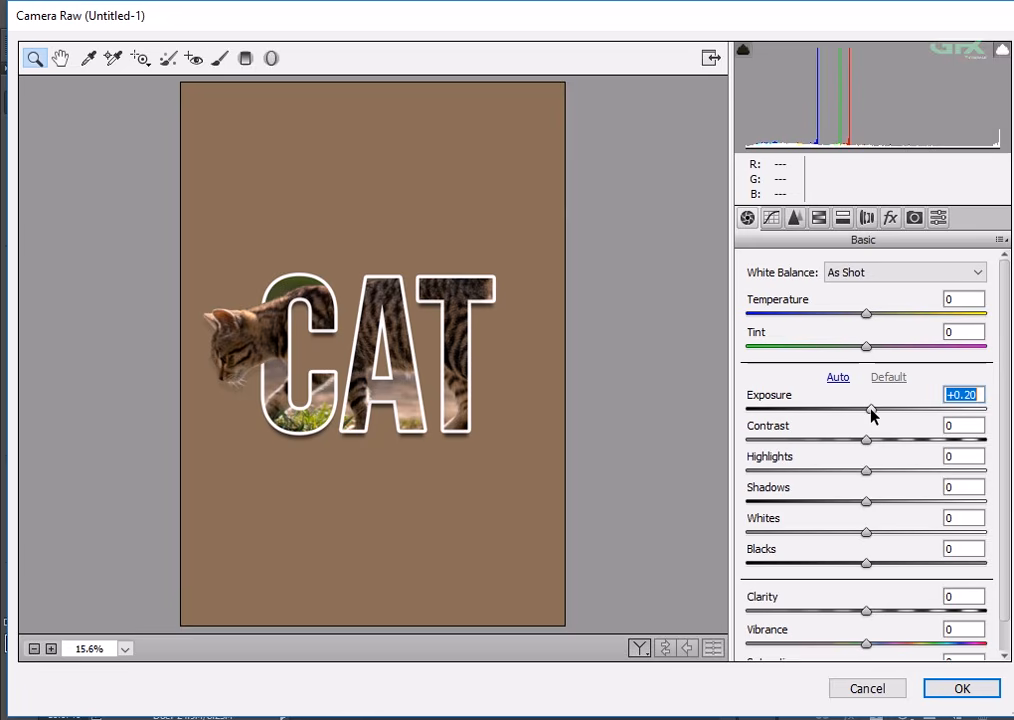
pyautogui.moveTo(867, 443); pyautogui.dragTo(883, 566)
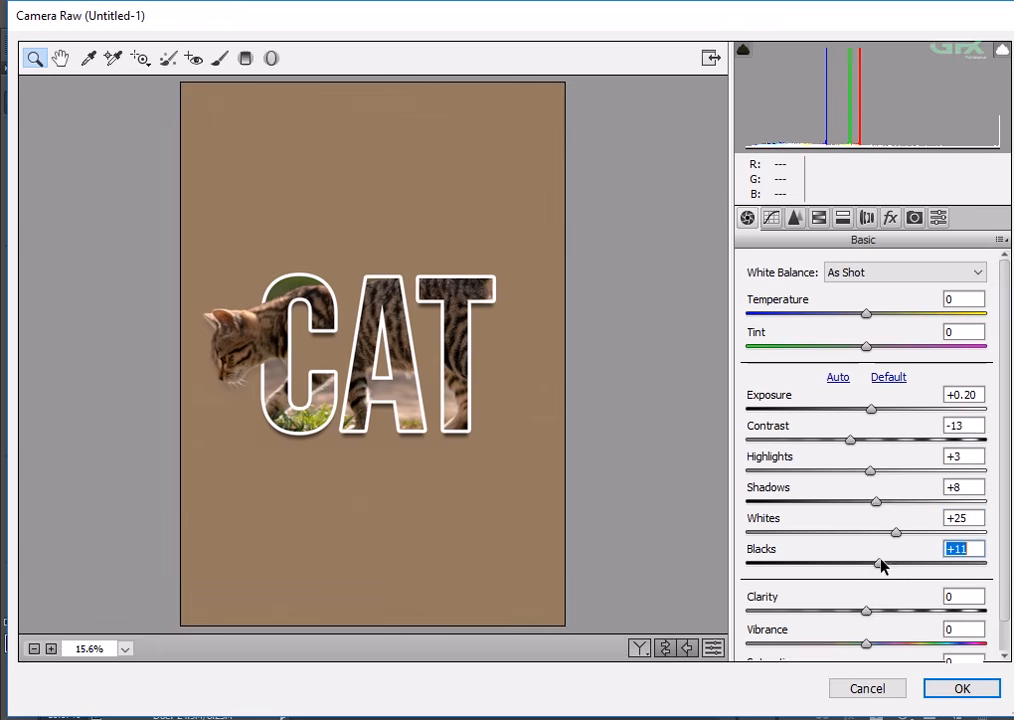
pyautogui.moveTo(867, 610); pyautogui.dragTo(910, 610)
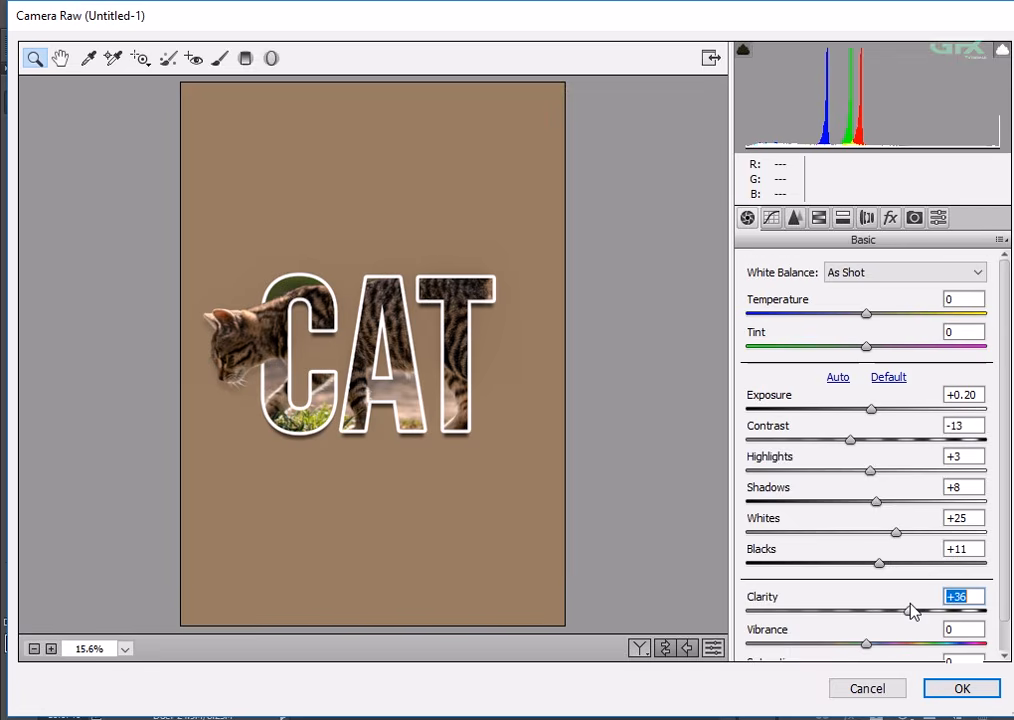
pyautogui.scroll(-1, 1008, 543)
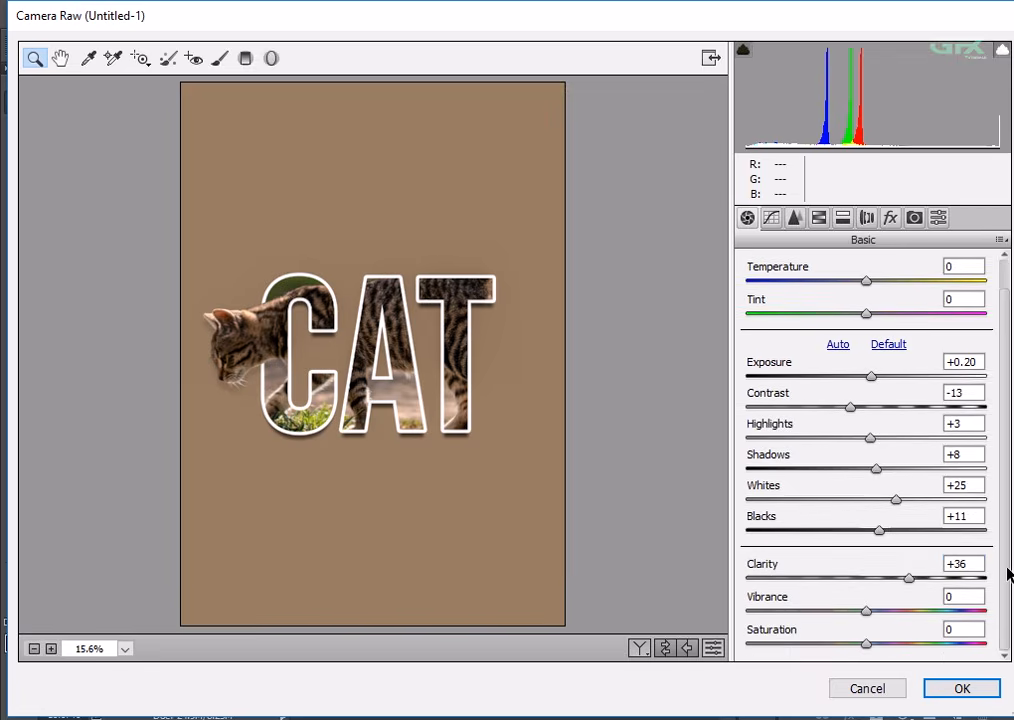
pyautogui.scroll(1, 989, 480)
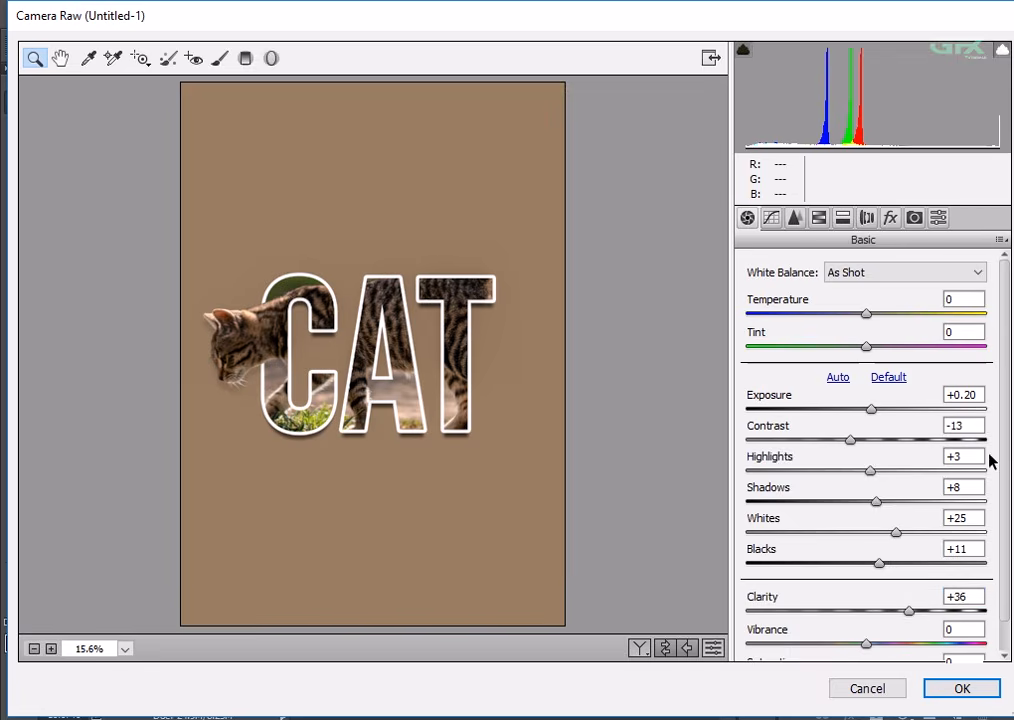
pyautogui.click(868, 314)
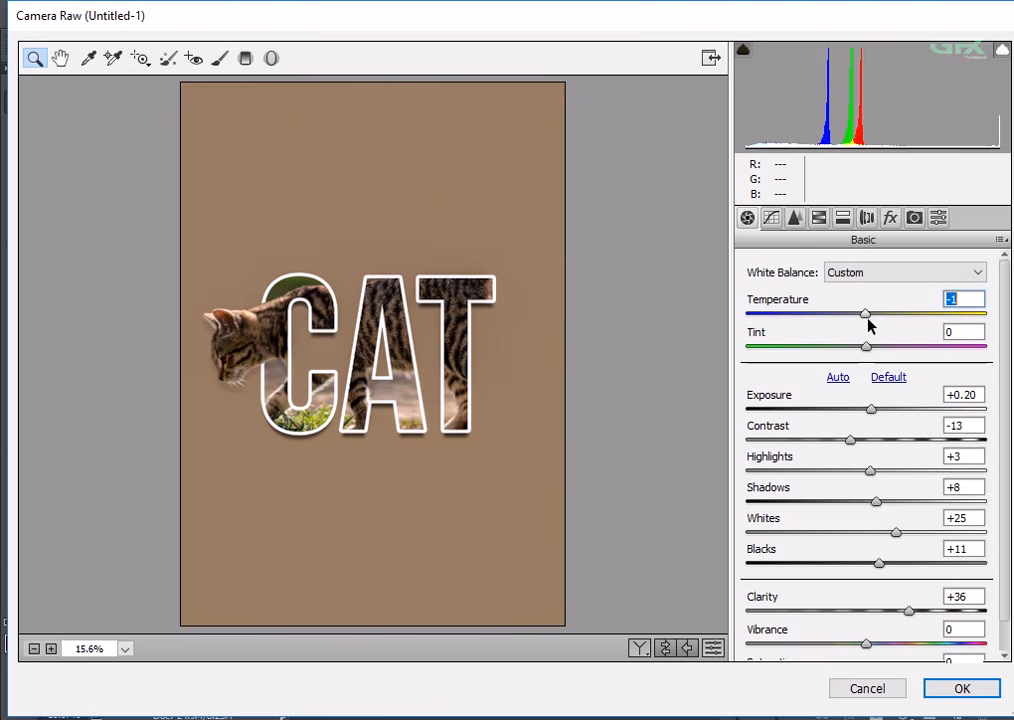
pyautogui.scroll(-1, 1003, 345)
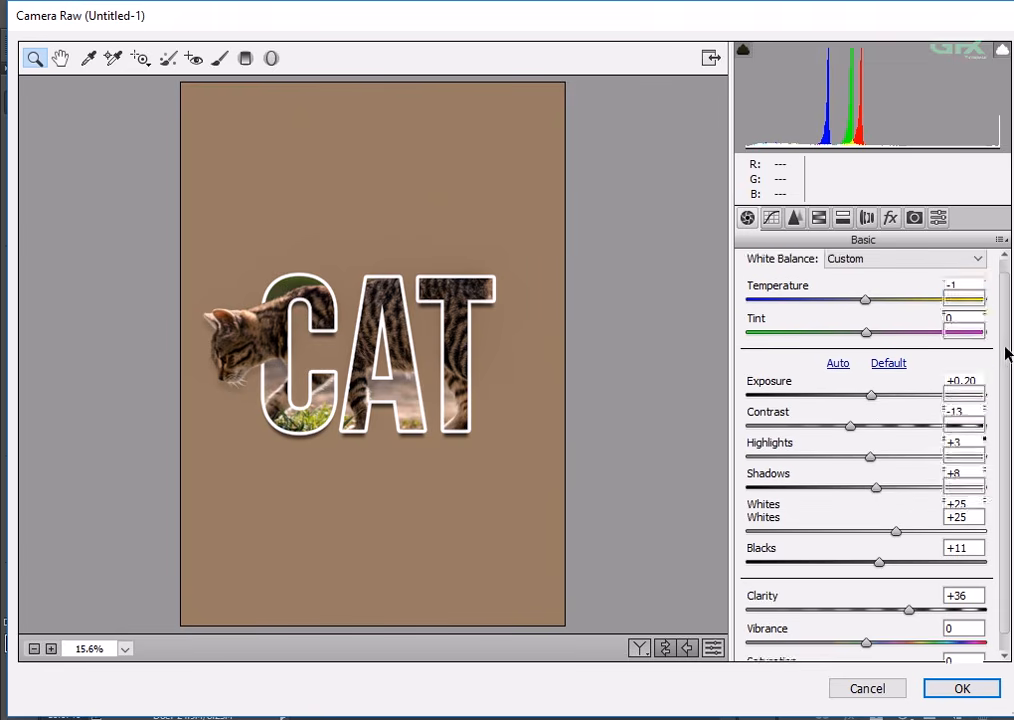
pyautogui.click(876, 396)
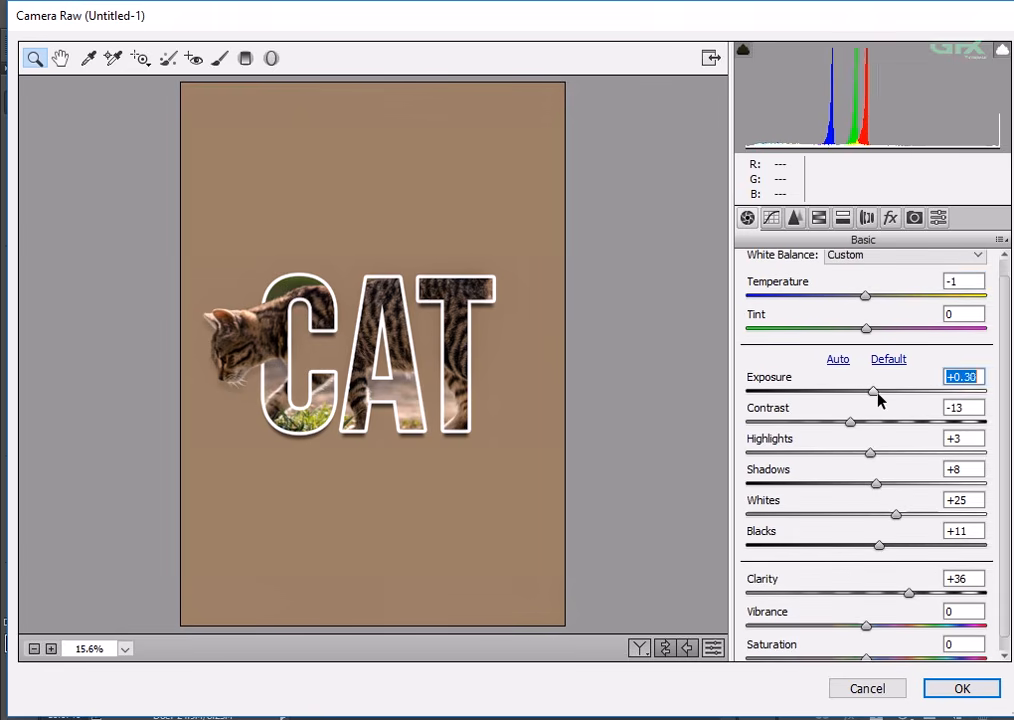
pyautogui.hotkey('ctrl', 'z')
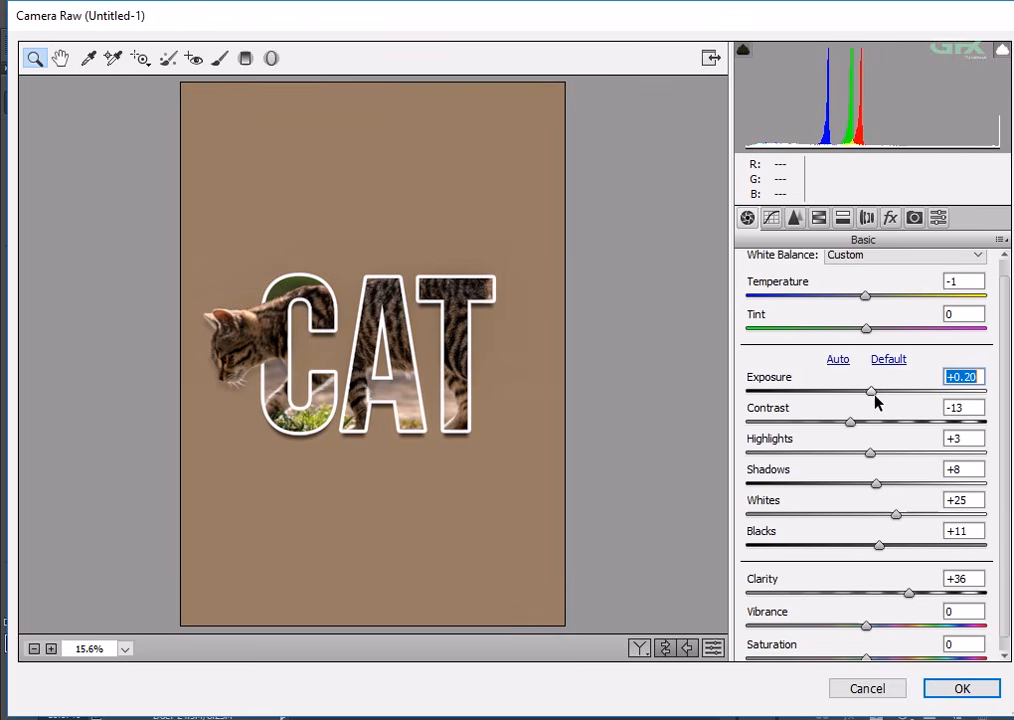
# Apply the Camera Raw adjustments to the merged poster layer
pyautogui.scroll(-1, 1000, 413)
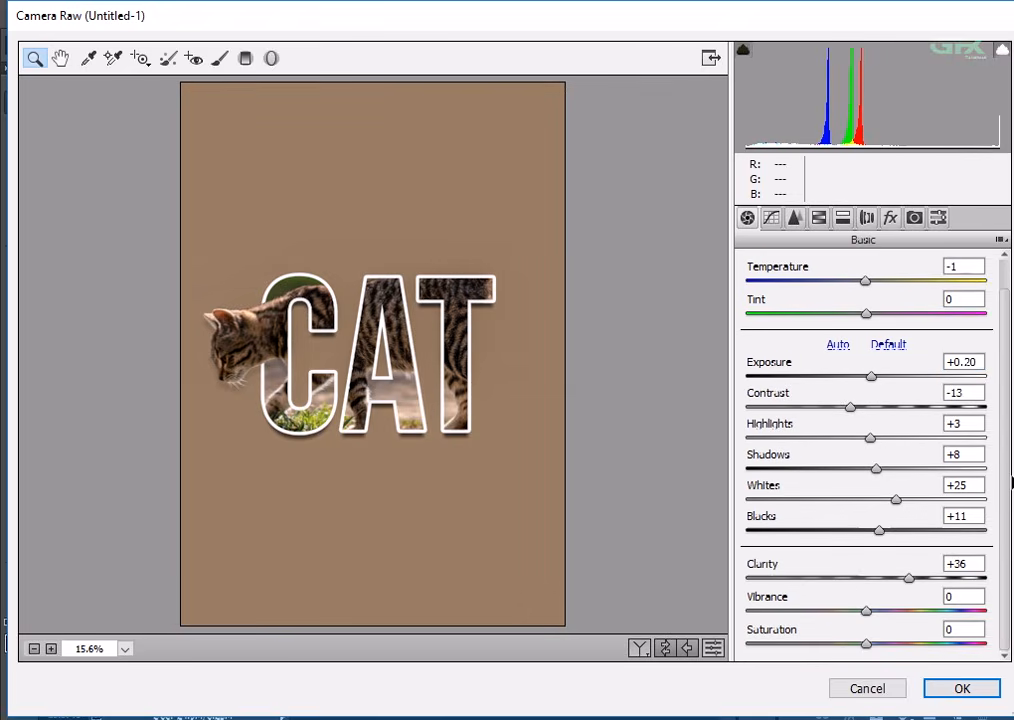
pyautogui.click(979, 689)
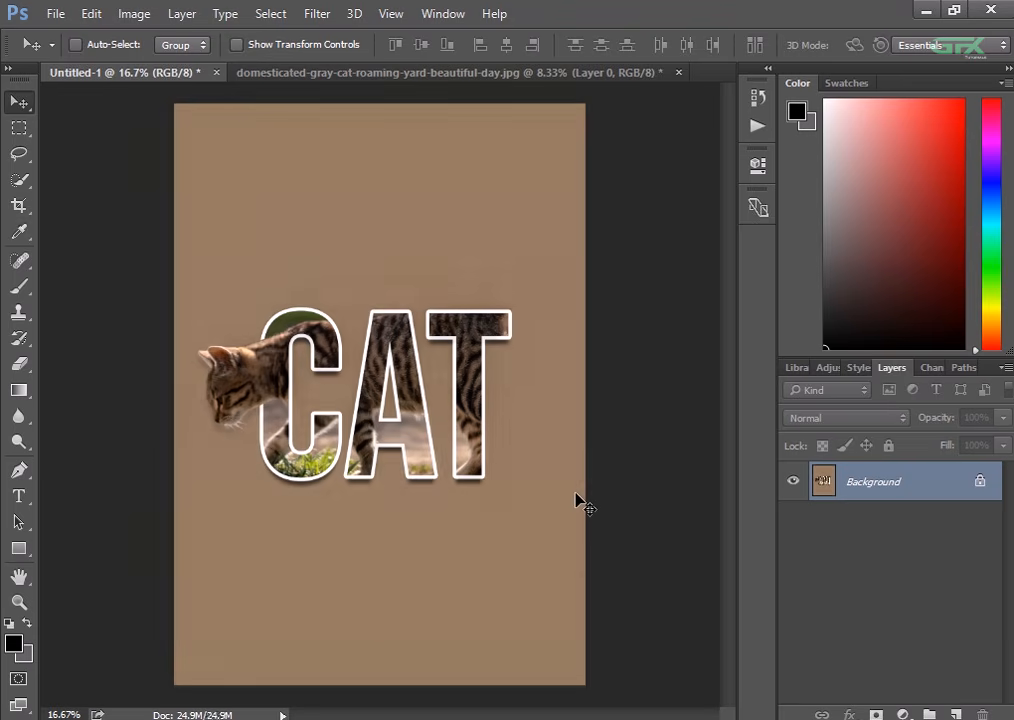
# Undo the Camera Raw filter temporarily to compare the poster before and after the adjustment
pyautogui.press('ctrl')
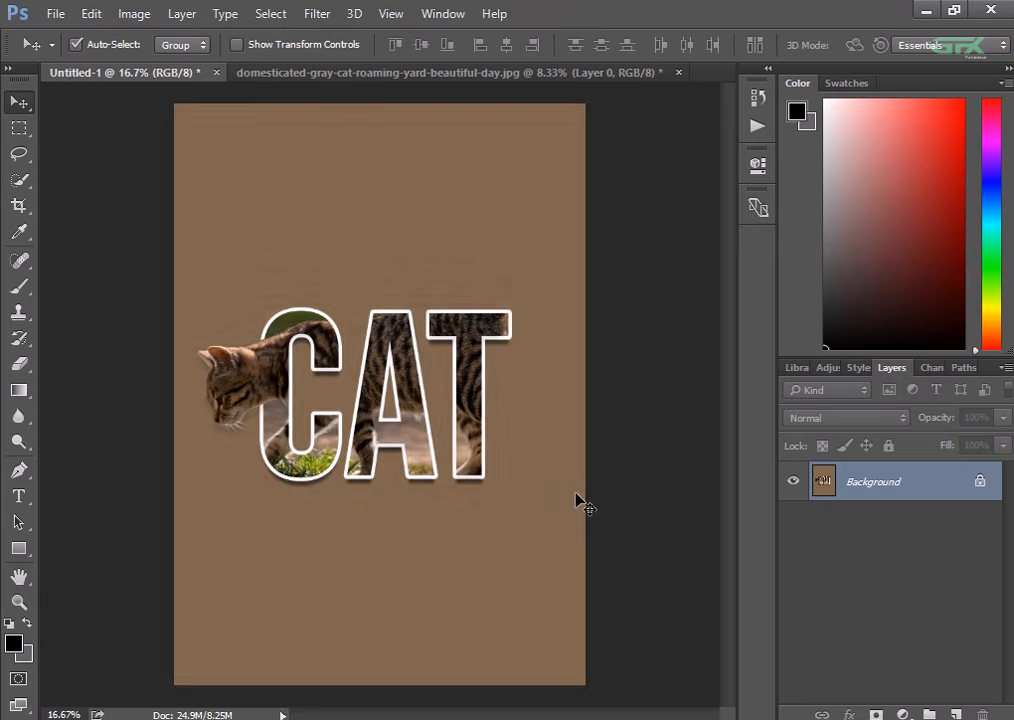